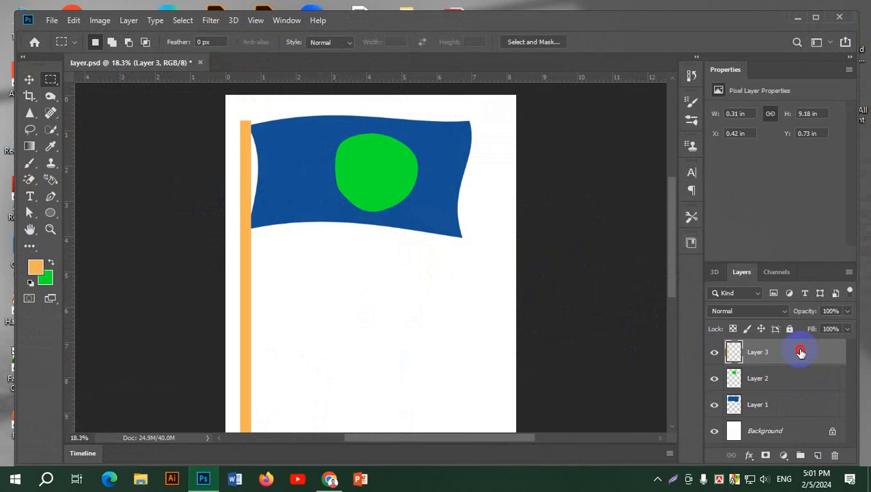
Step: Delete the flagpole, circle and flag layers (Layer 3, Layer 2 and Layer 1), keeping only the Background
left_click_drag(800, 351, 835, 454)
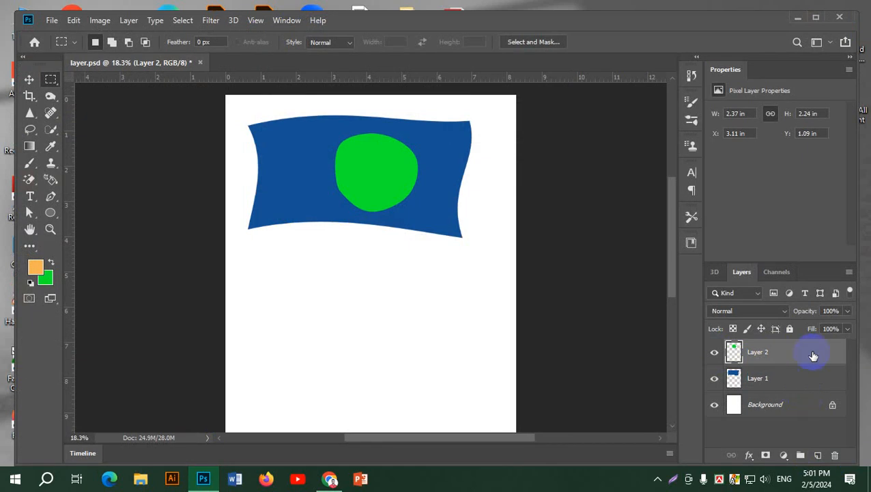
key("Delete")
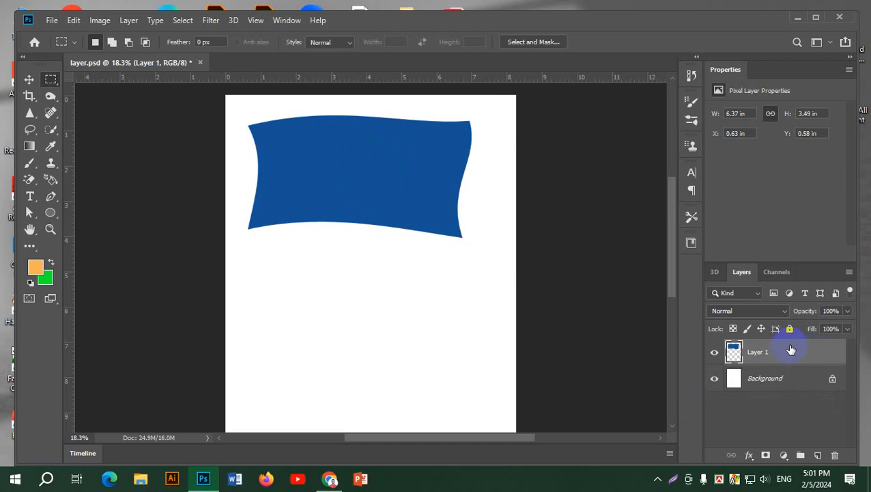
key("Delete")
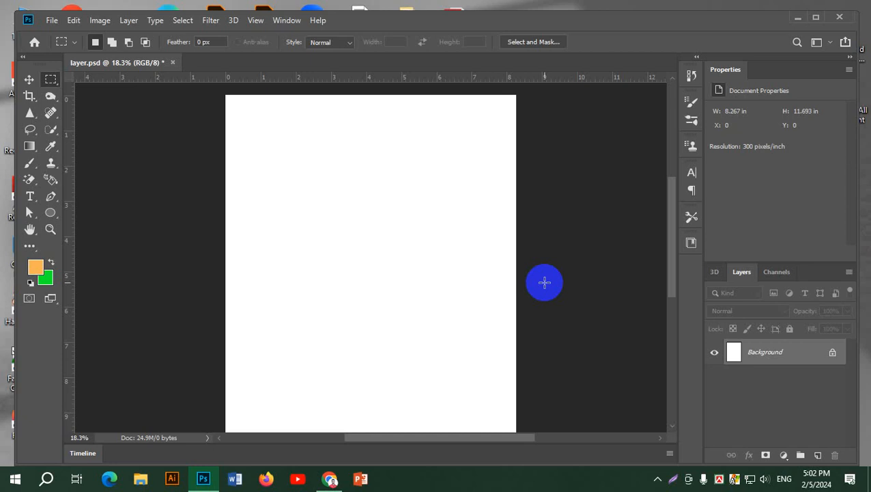
Step: Create a rectangle about 6.52 by 3.08 in on the upper page, on a new layer, filled with the green background colour, and deselect
left_click(772, 351)
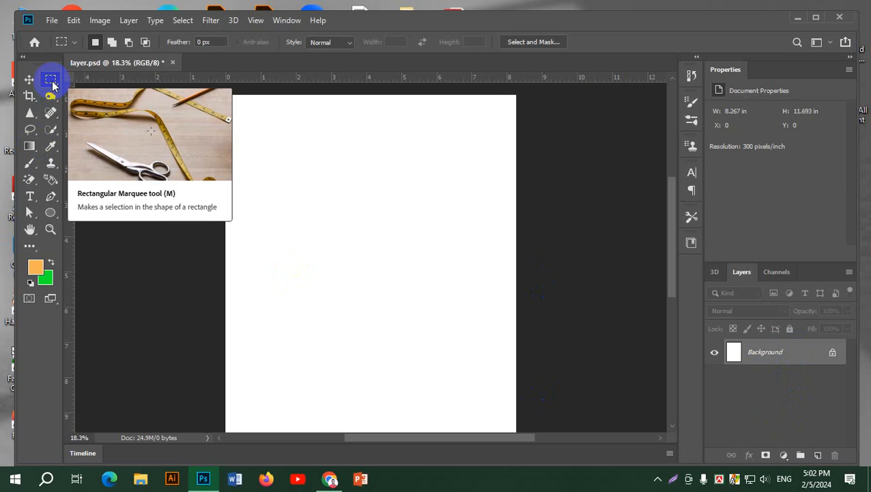
left_click_drag(246, 157, 476, 265)
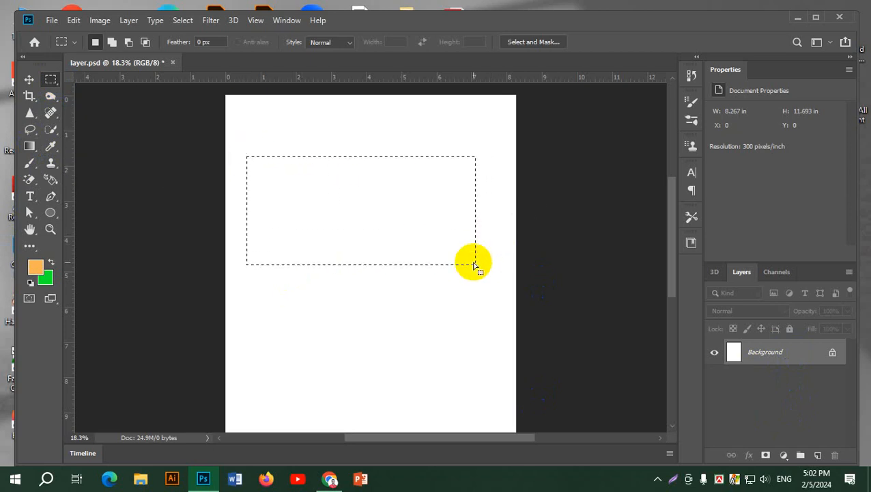
left_click(557, 273)
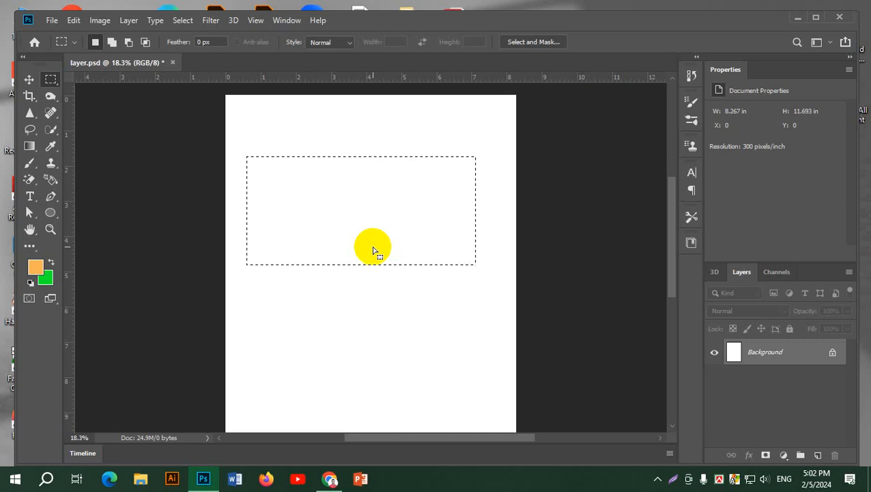
left_click(818, 454)
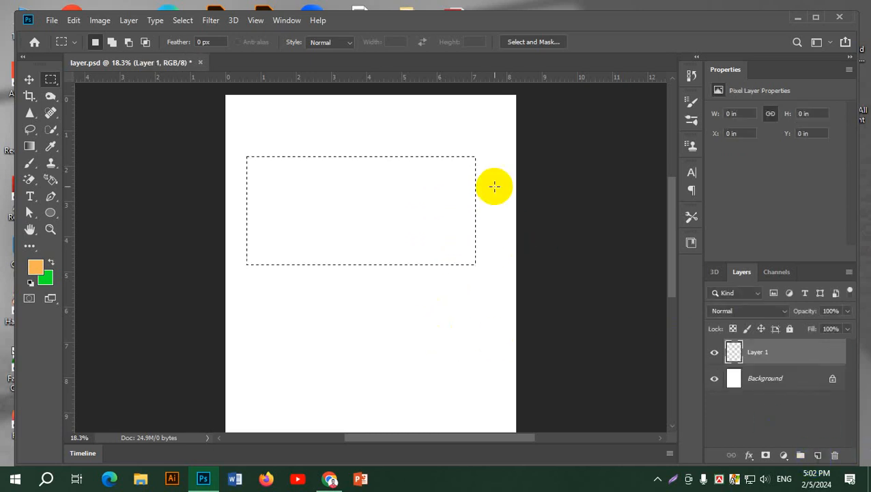
key("alt+BackSpace")
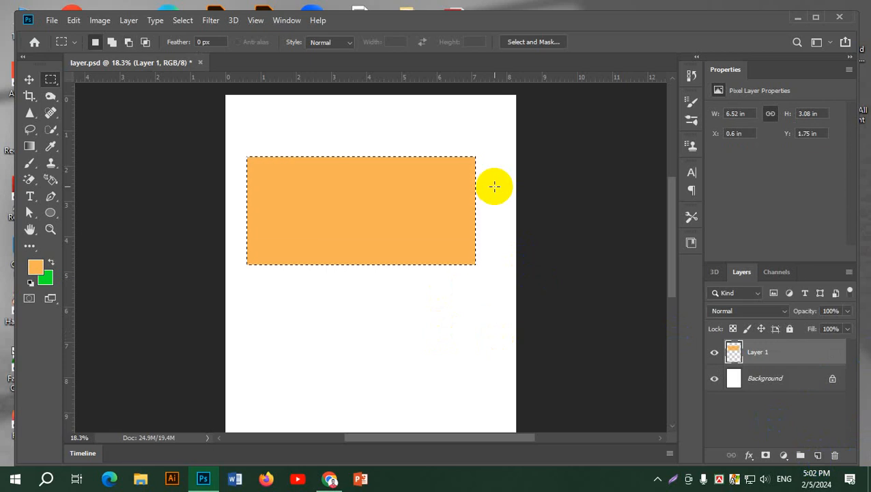
key("ctrl+BackSpace")
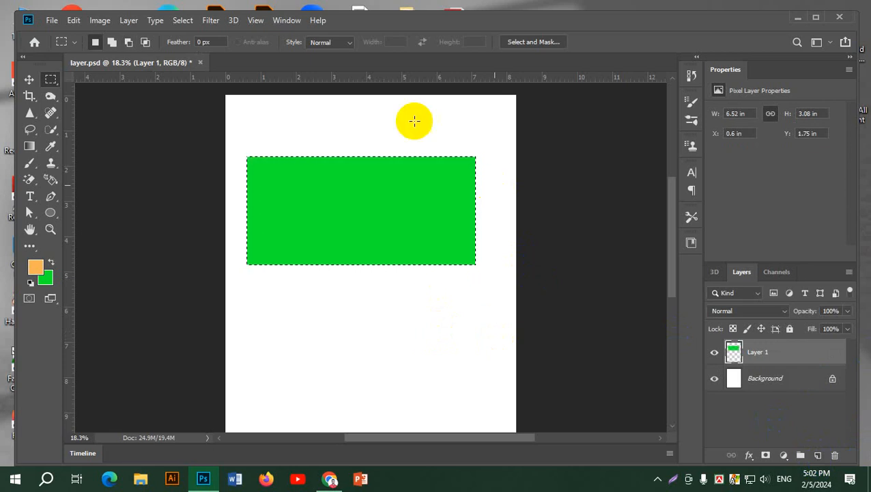
left_click_drag(369, 200, 371, 200)
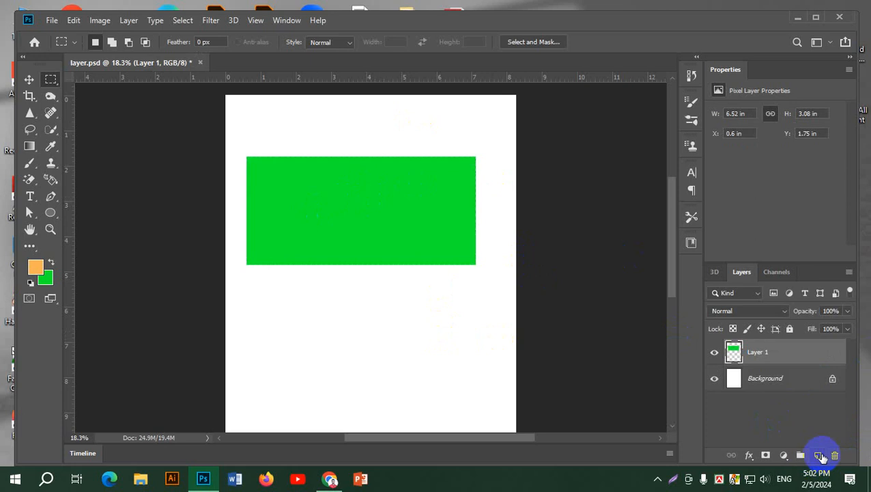
Step: Add a new layer named Layer 2 and draw an elliptical selection about 2.46 by 2.68 in over the green rectangle
left_click(29, 79)
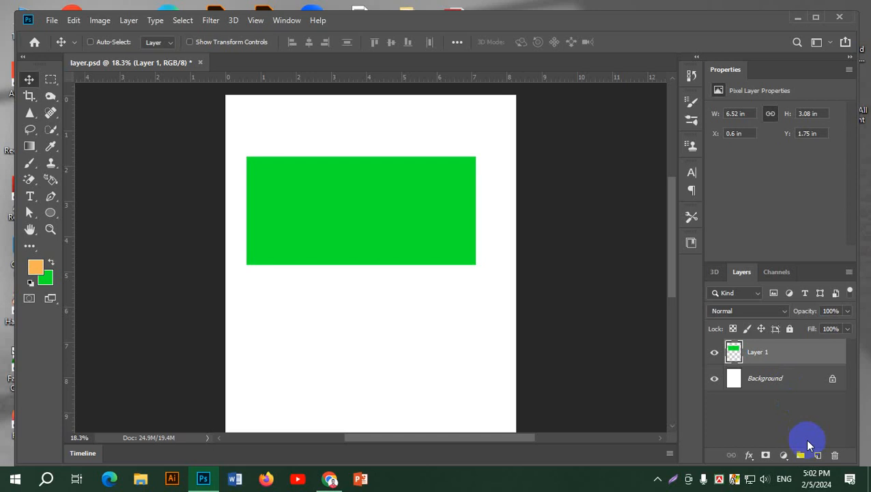
key("ctrl+shift+n")
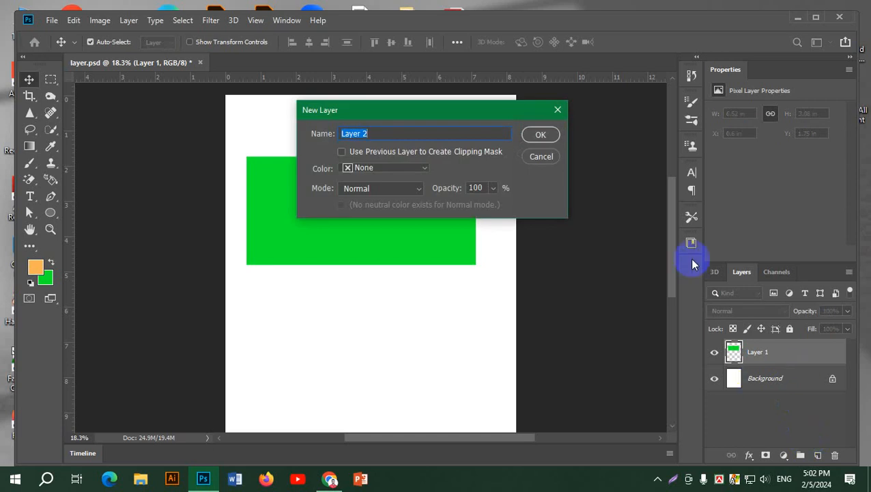
left_click(541, 135)
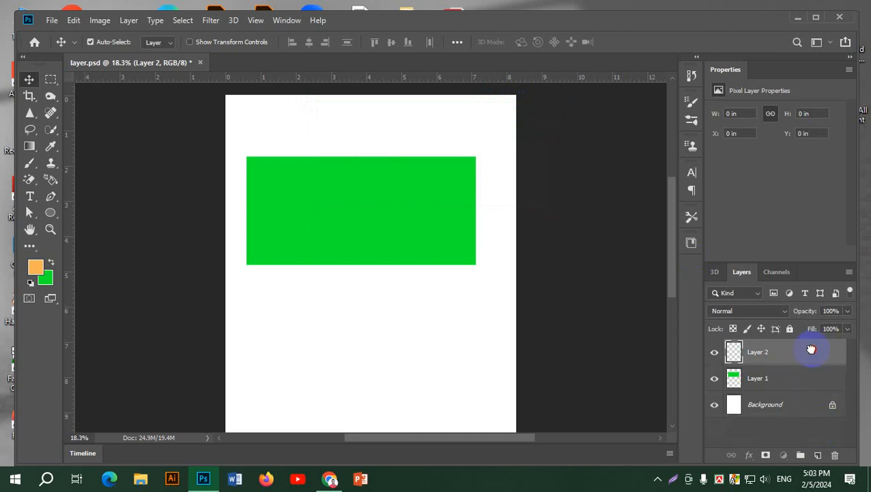
left_click(789, 381)
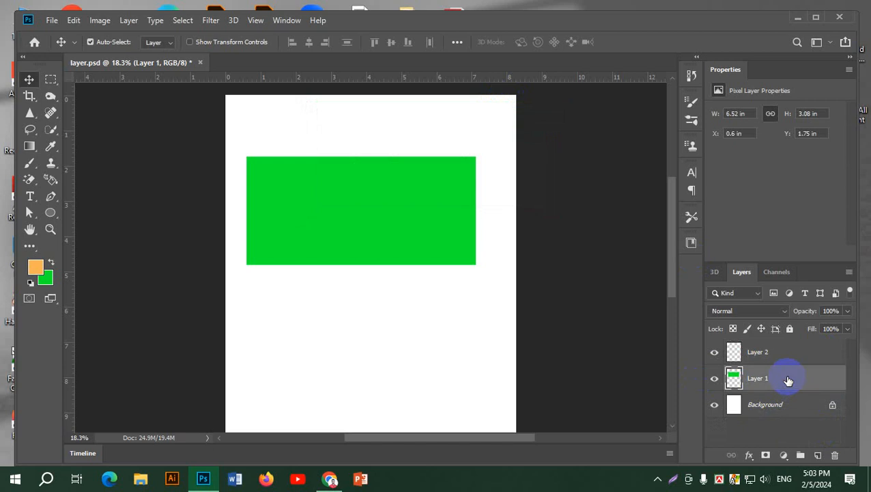
left_click(790, 354)
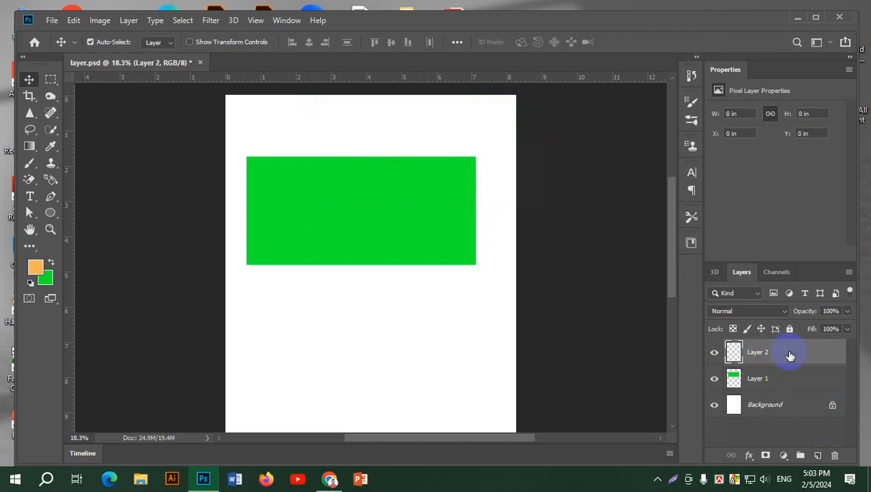
left_click(52, 80)
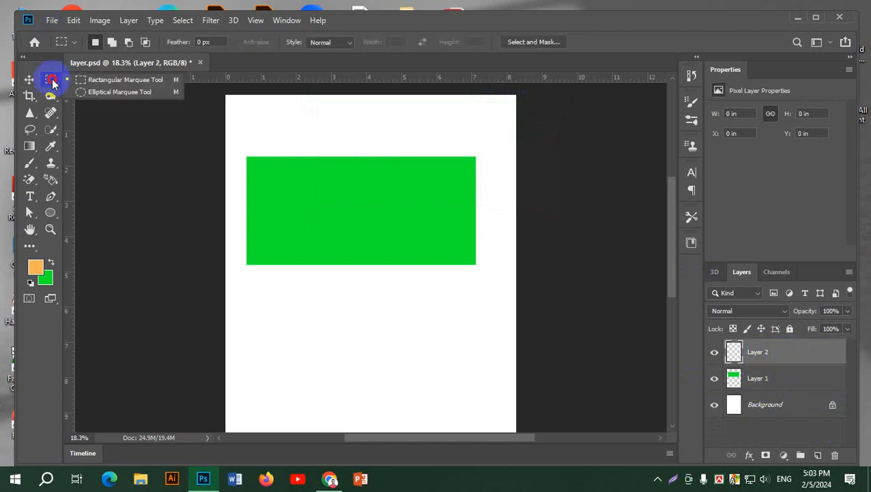
left_click(102, 91)
left_click_drag(325, 184, 411, 278)
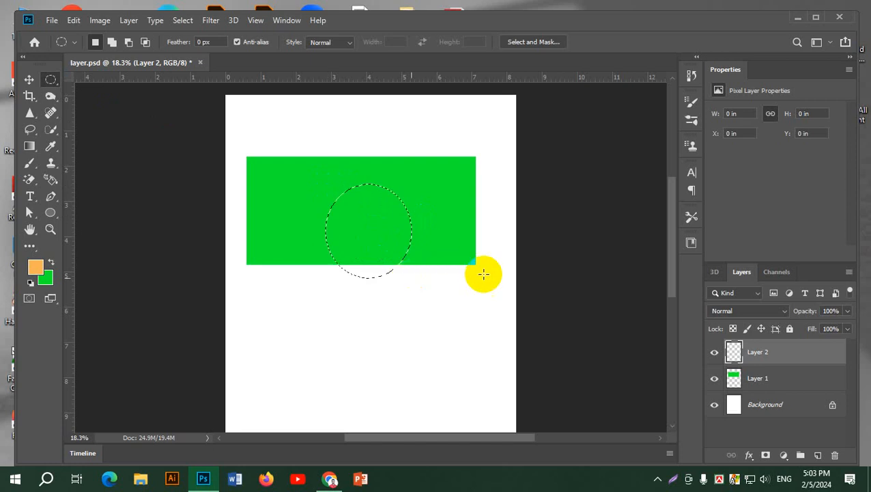
Step: Set the foreground colour to red (ef1a38), fill the elliptical selection on Layer 2 with it, and deselect
left_click(33, 267)
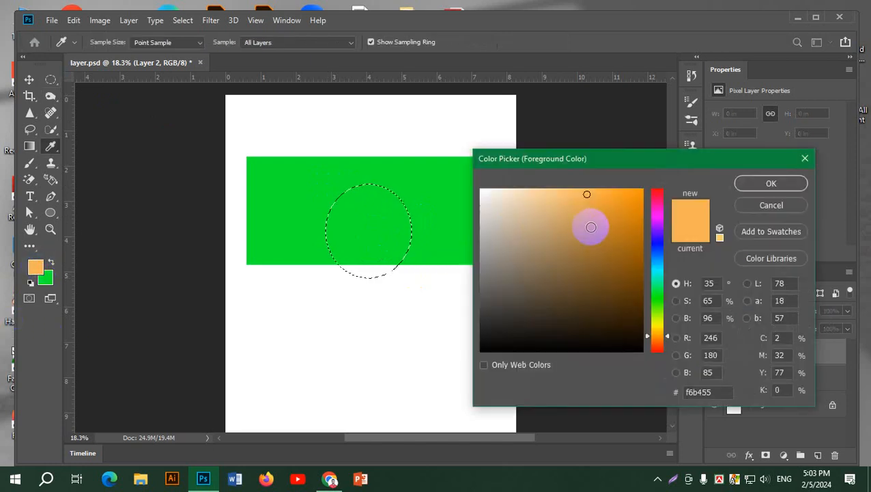
left_click(658, 192)
left_click(625, 196)
left_click(771, 183)
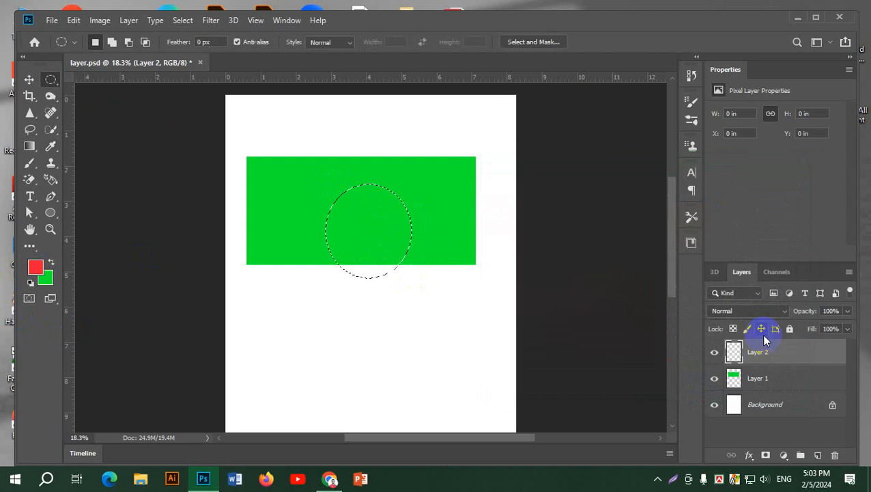
key("alt+BackSpace")
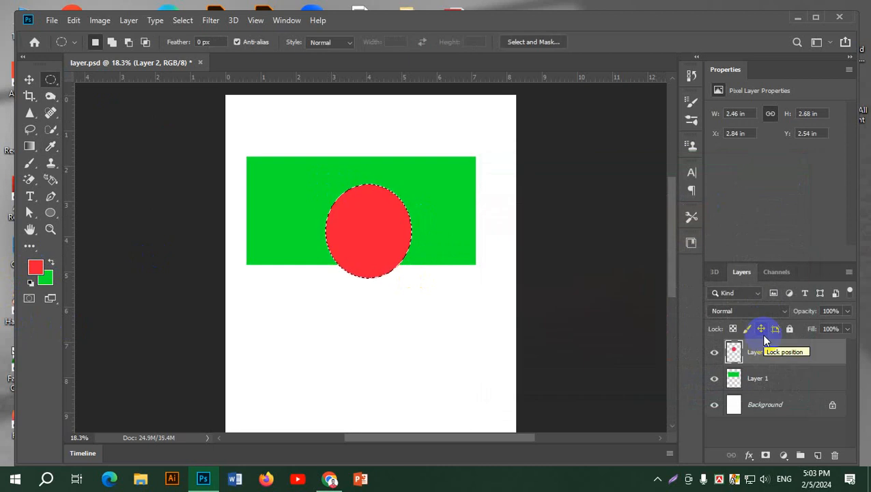
key("ctrl+d")
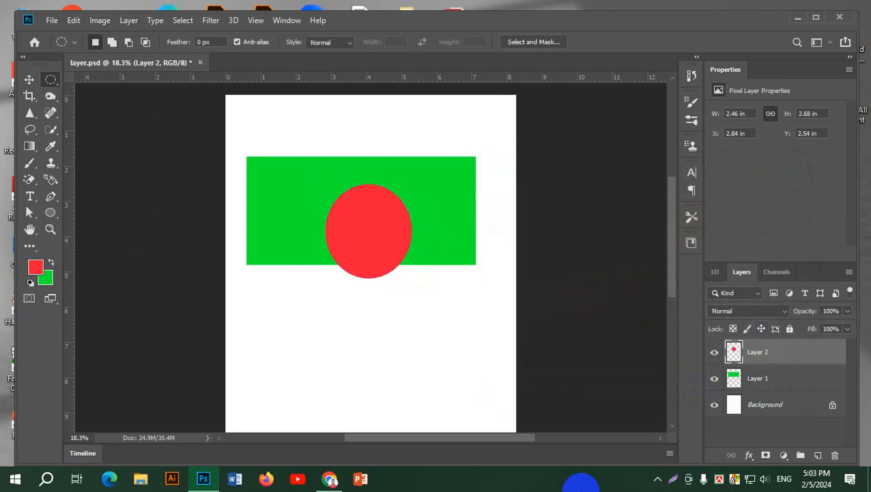
Step: Move the red circle to the middle of the green rectangle and scale it down proportionally to 91.41%
left_click(29, 79)
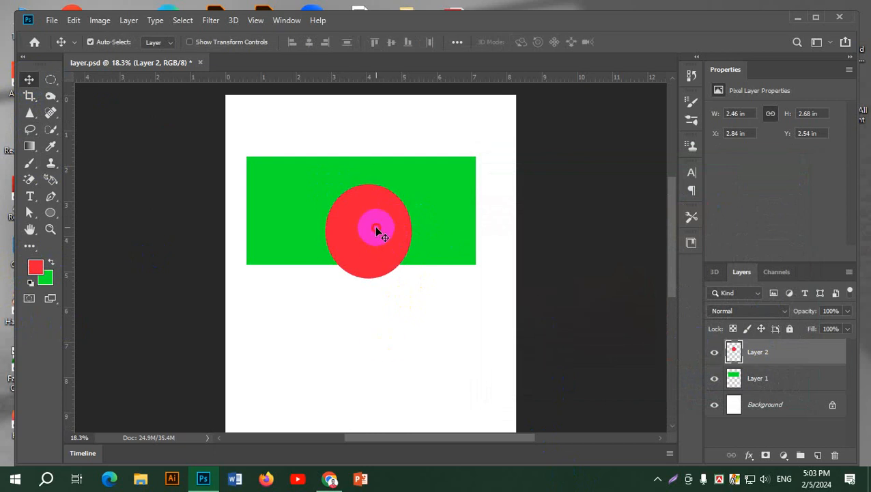
left_click_drag(376, 230, 369, 211)
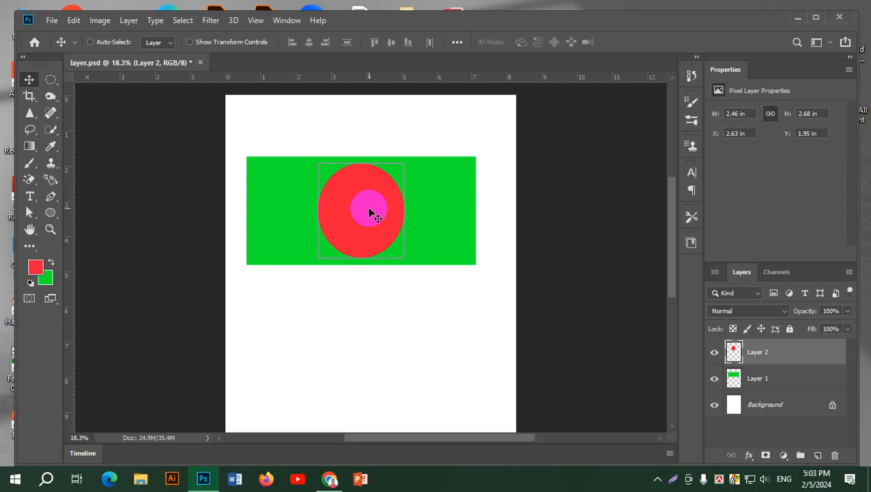
key("ctrl+t")
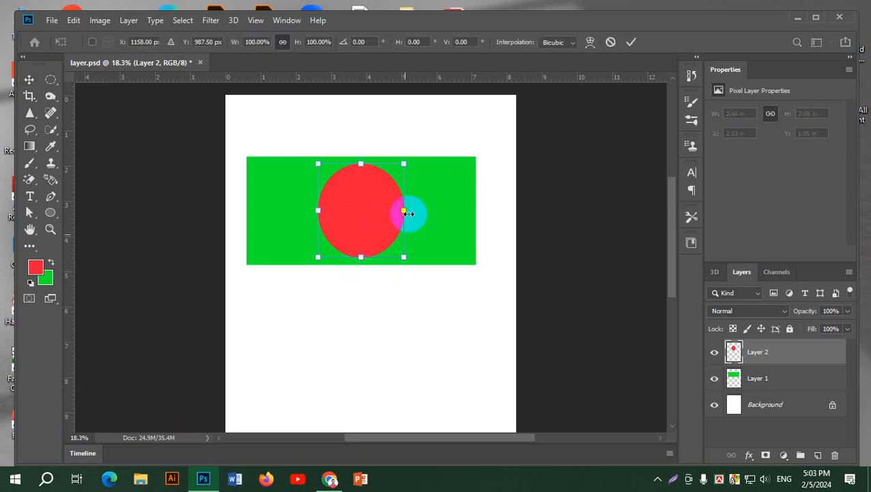
left_click_drag(407, 214, 393, 171)
mouse_move(368, 225)
left_mouse_down()
mouse_move(373, 234)
mouse_move(379, 226)
left_mouse_up()
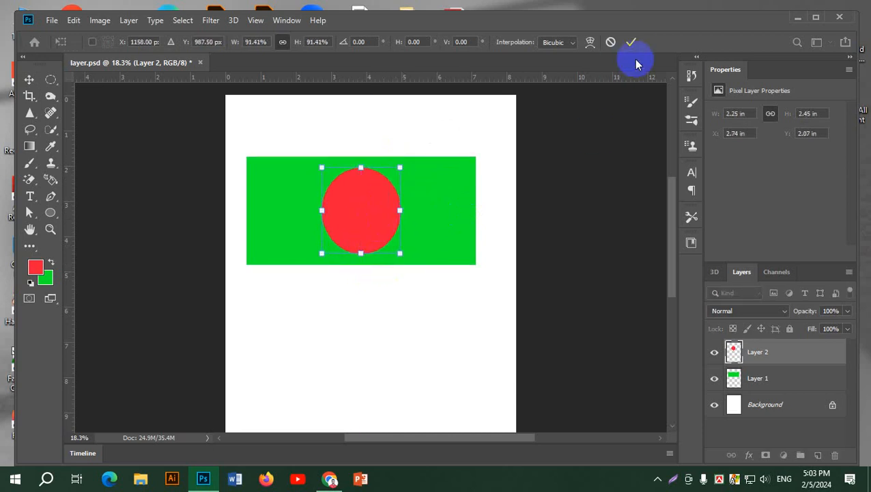
left_click(634, 43)
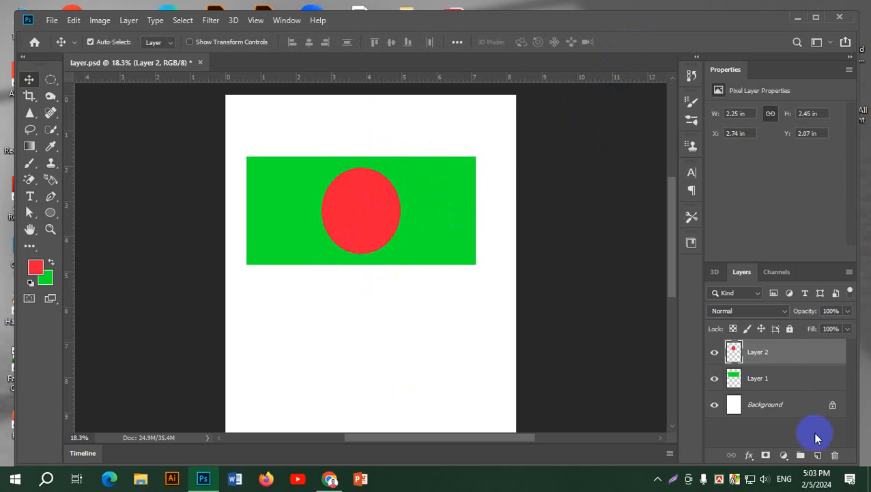
Step: Add a new layer and draw a narrow vertical selection about 0.18 by 7.53 in along the green rectangle's right edge
left_click(819, 455)
left_click(53, 79)
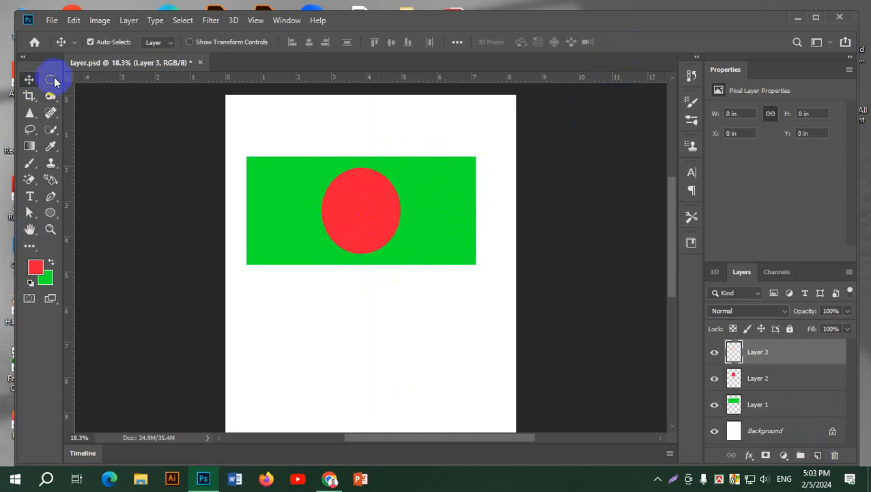
left_click(123, 79)
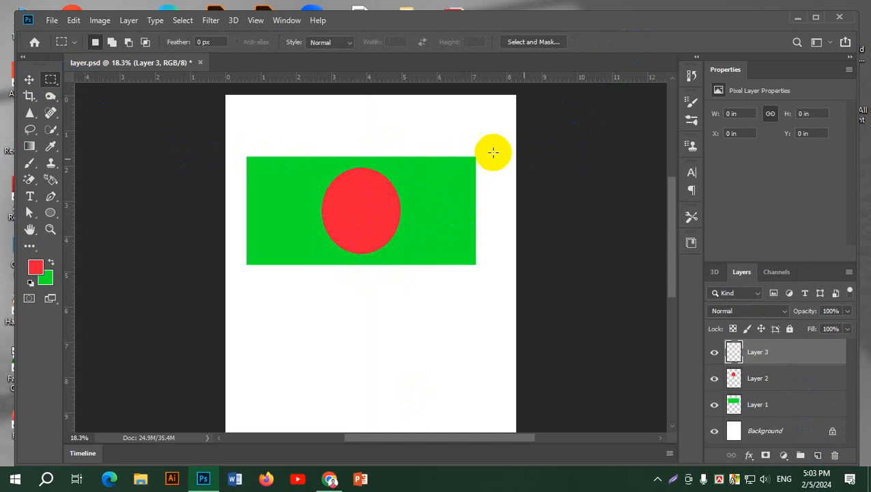
left_click_drag(473, 150, 478, 413)
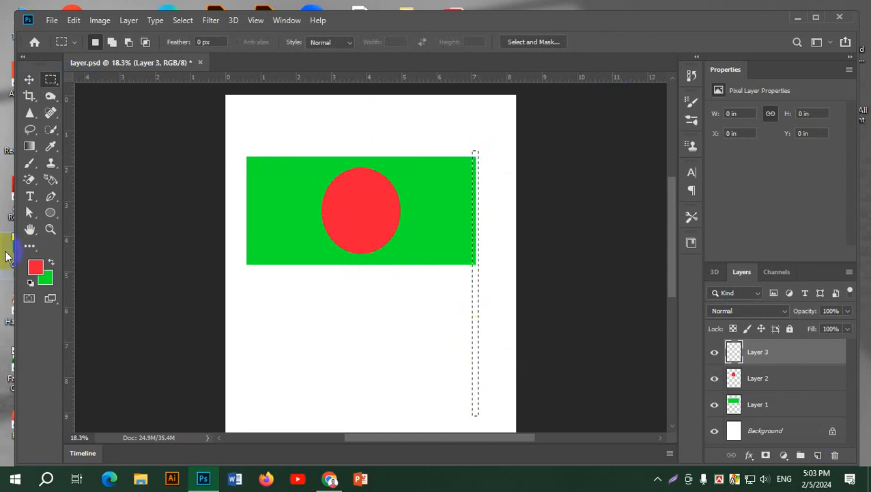
Step: Set the foreground colour to a muted pink, fill the narrow pole selection with it, and deselect
left_click(34, 267)
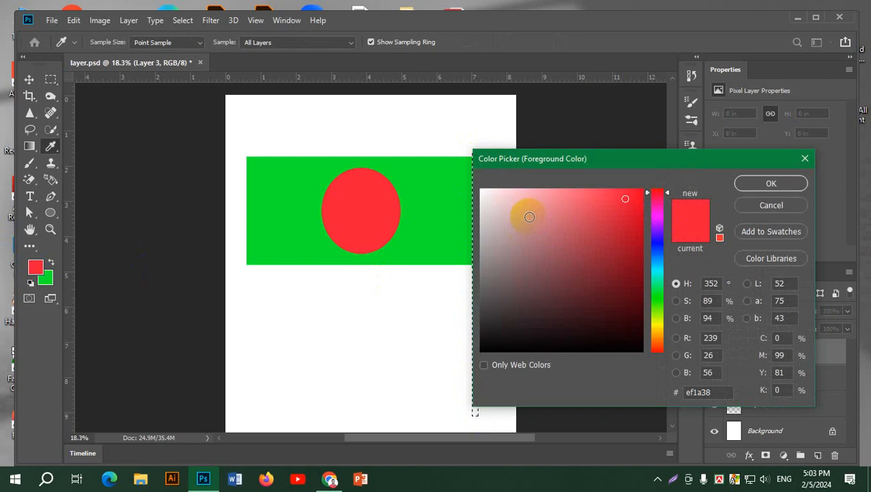
left_click(529, 217)
left_click(774, 183)
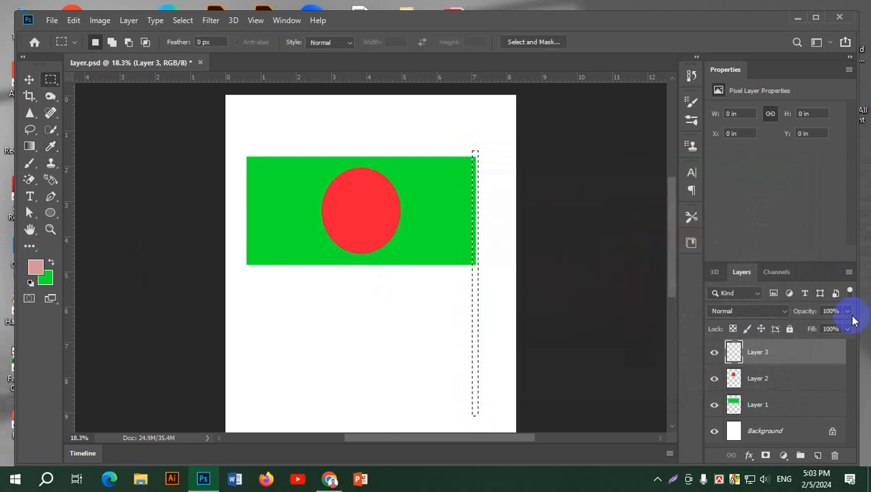
key("alt+BackSpace")
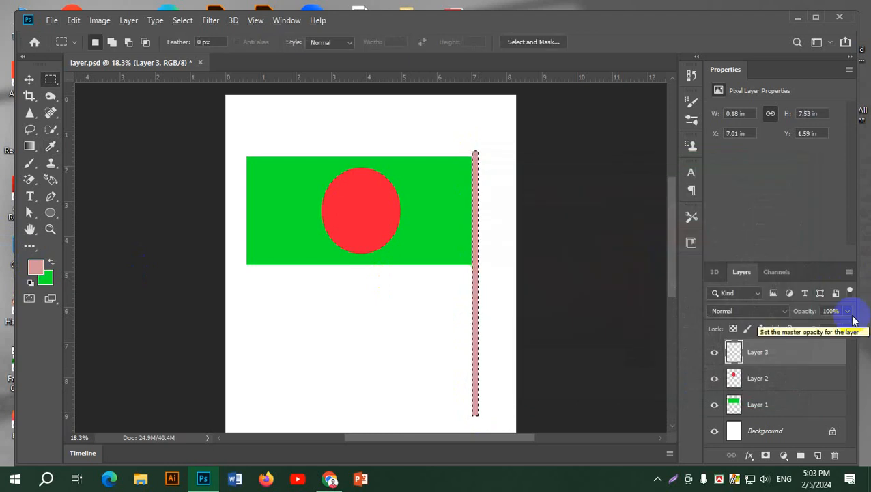
key("ctrl+d")
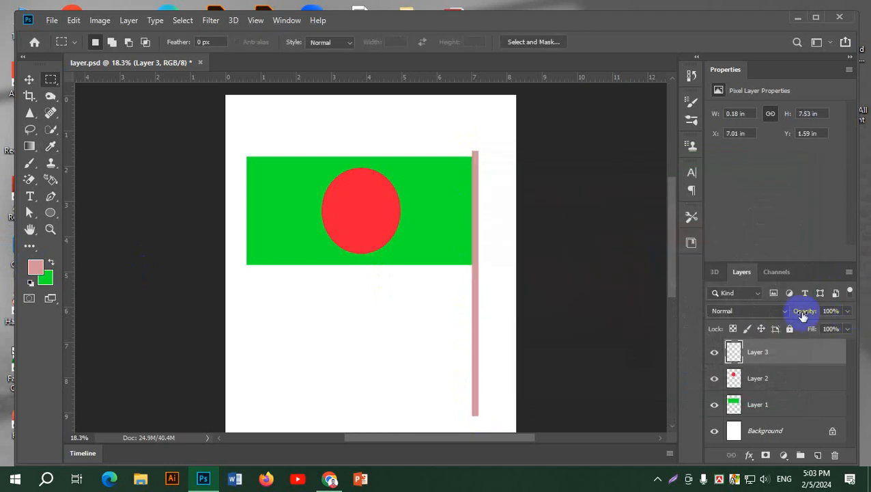
Step: Start a warp transform on Layer 1's green field and bend its left edge into an S-shaped wave
left_click(30, 80)
left_click(377, 122)
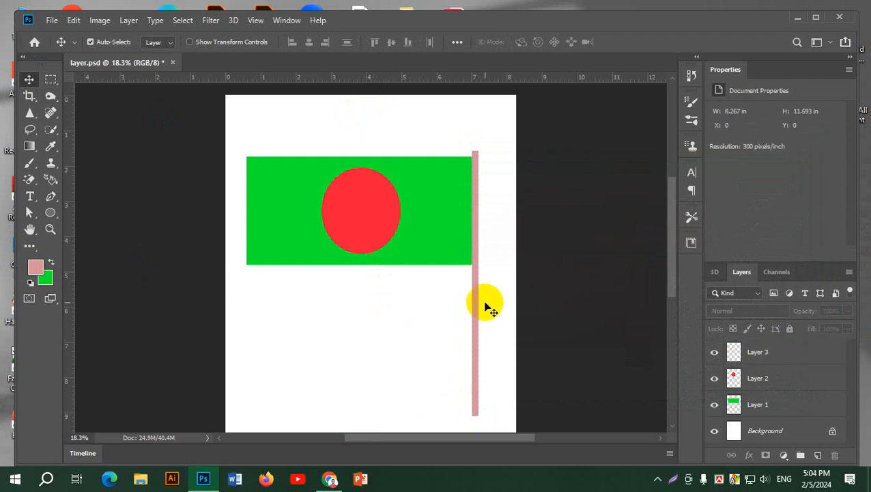
left_click(789, 404)
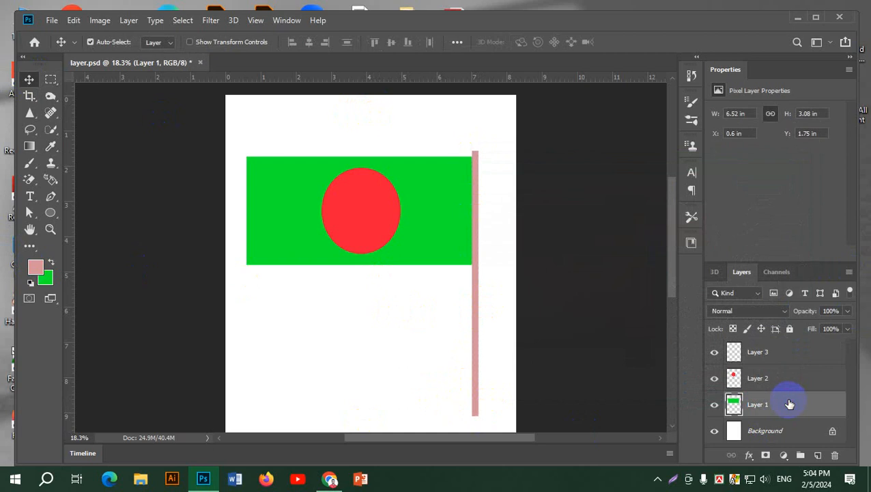
key("ctrl+t")
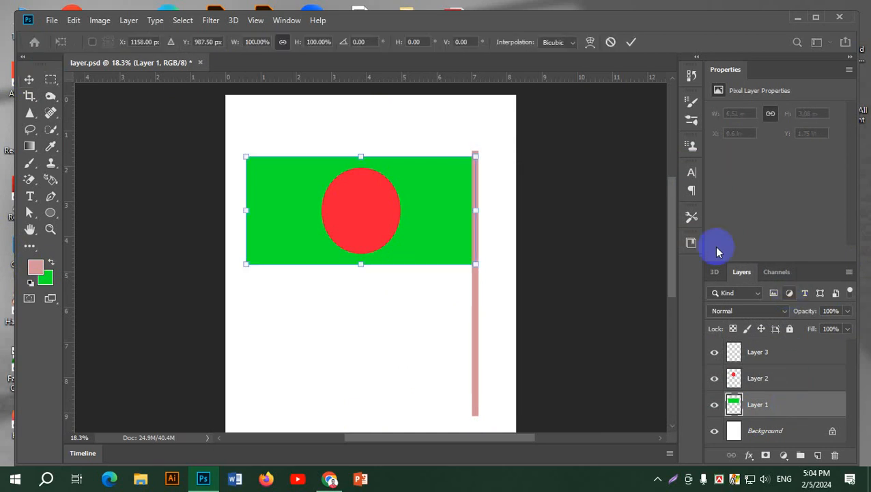
left_click(592, 44)
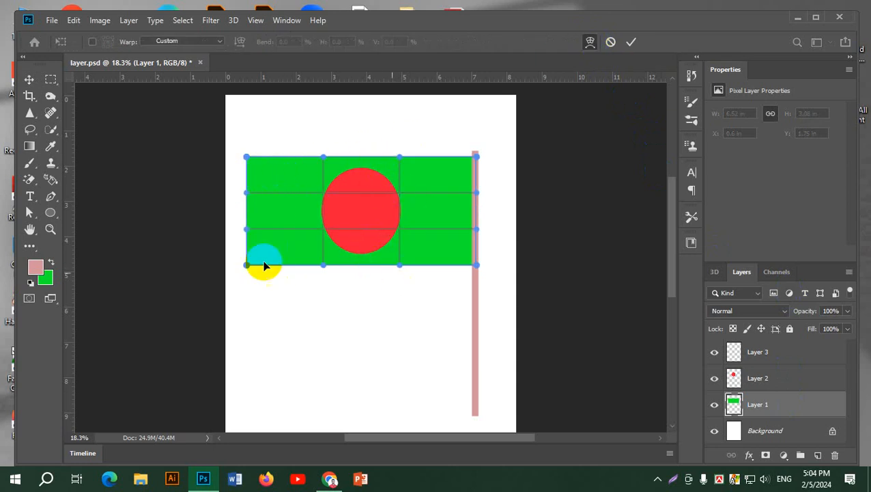
left_click_drag(246, 194, 269, 188)
left_click_drag(257, 236, 247, 265)
mouse_move(247, 158)
left_mouse_down()
mouse_move(258, 151)
mouse_move(251, 163)
left_mouse_up()
Step: Bend the green field's bottom and top edges into waves and apply the warp
left_click_drag(324, 267, 331, 242)
left_click_drag(401, 264, 385, 280)
mouse_move(332, 242)
left_mouse_down()
mouse_move(352, 243)
mouse_move(325, 233)
mouse_move(352, 211)
mouse_move(330, 218)
mouse_move(342, 223)
mouse_move(335, 228)
left_mouse_up()
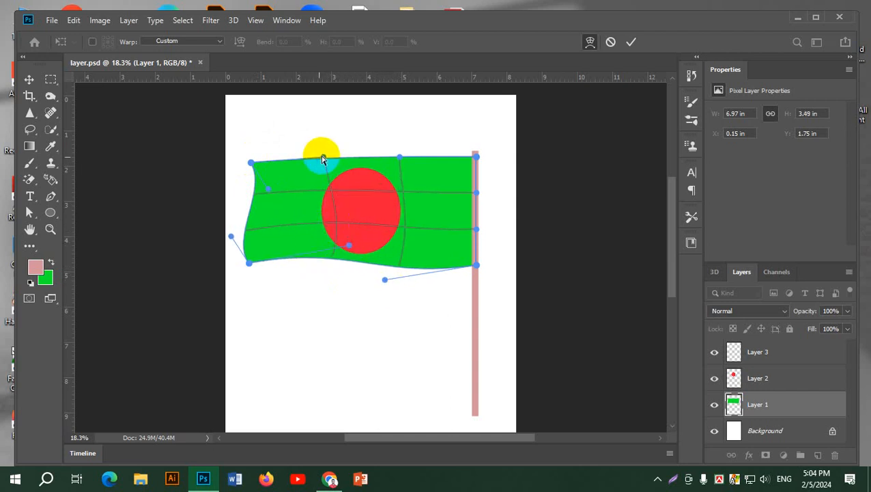
left_click_drag(323, 157, 329, 128)
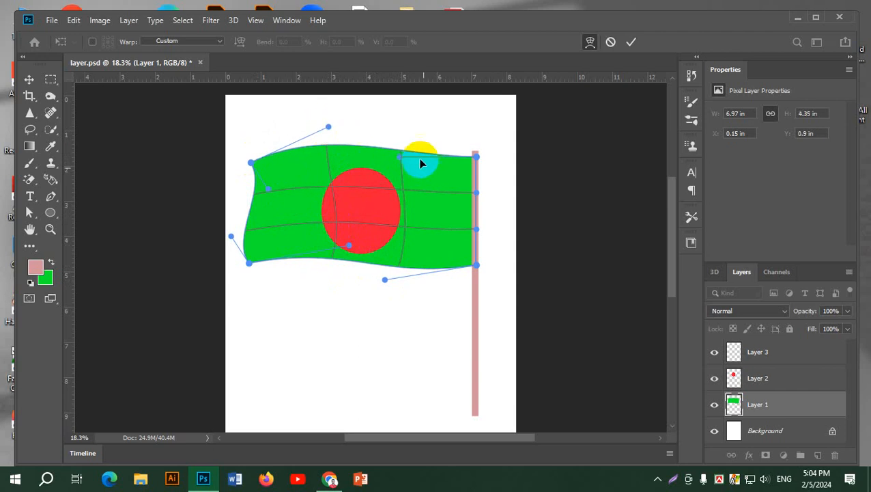
left_click_drag(395, 156, 400, 184)
mouse_move(328, 128)
left_mouse_down()
mouse_move(333, 133)
mouse_move(296, 113)
mouse_move(316, 119)
left_mouse_up()
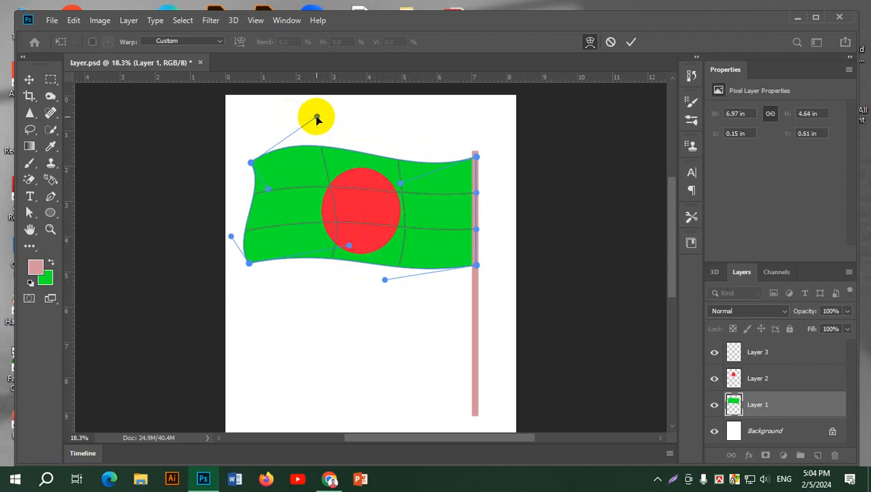
left_click(632, 43)
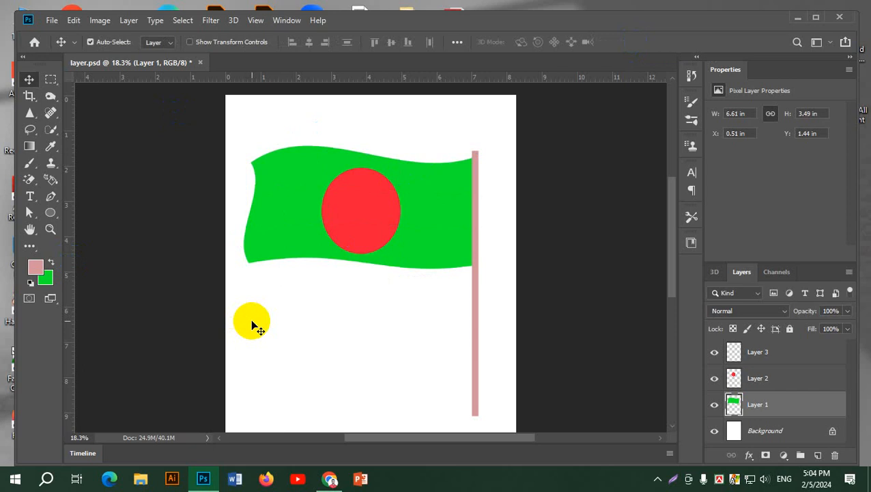
Step: Warp the red circle on Layer 2, pulling its lower edge upward, and apply the transform
left_click(780, 379)
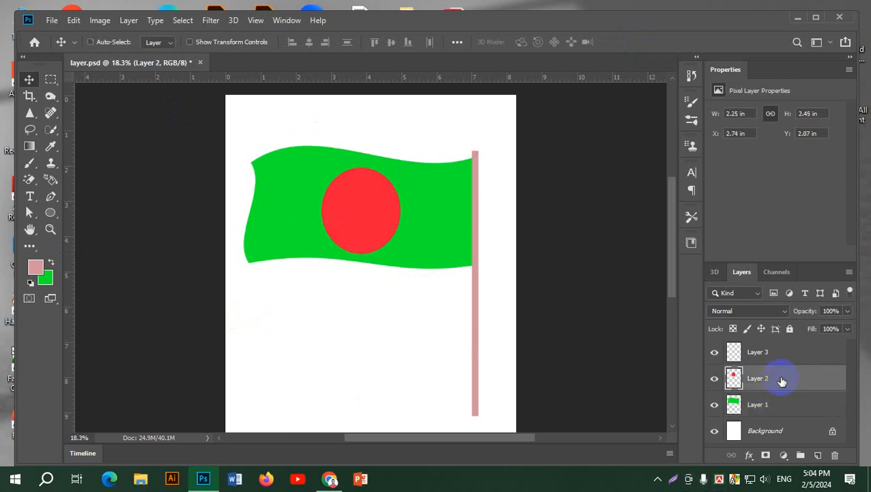
key("ctrl+t")
left_click(586, 41)
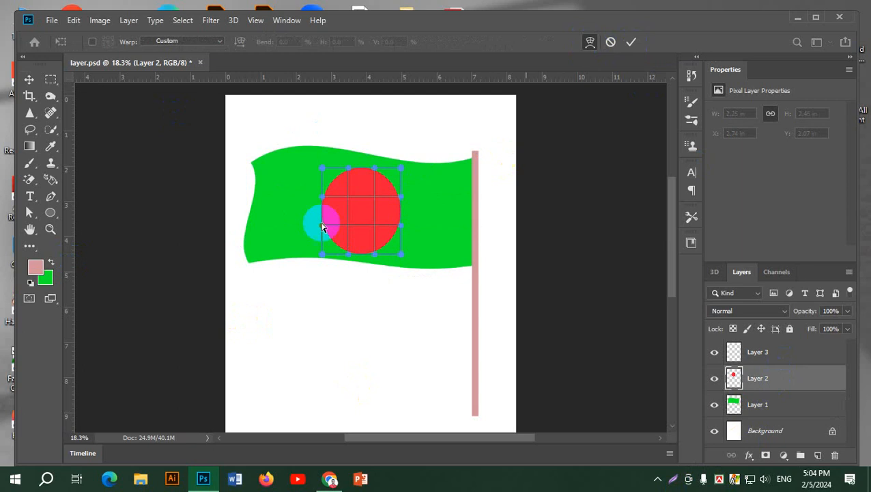
left_click_drag(379, 190, 323, 173)
left_click_drag(356, 250, 362, 246)
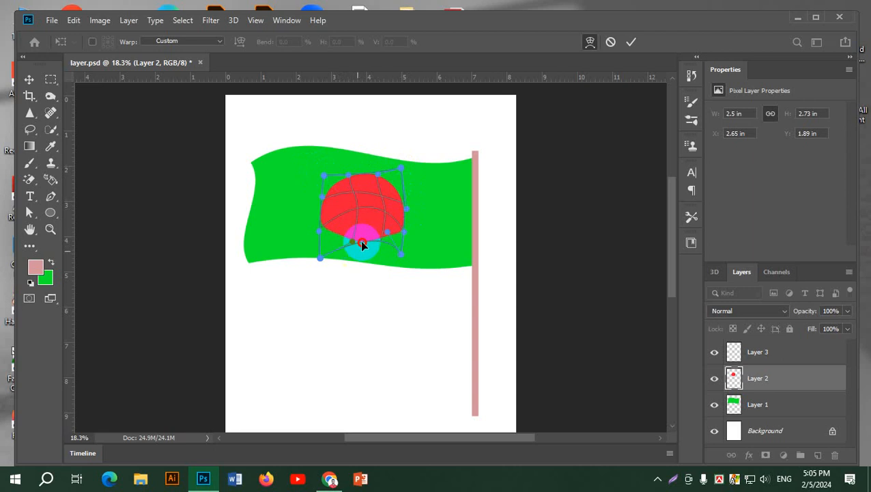
left_click(631, 42)
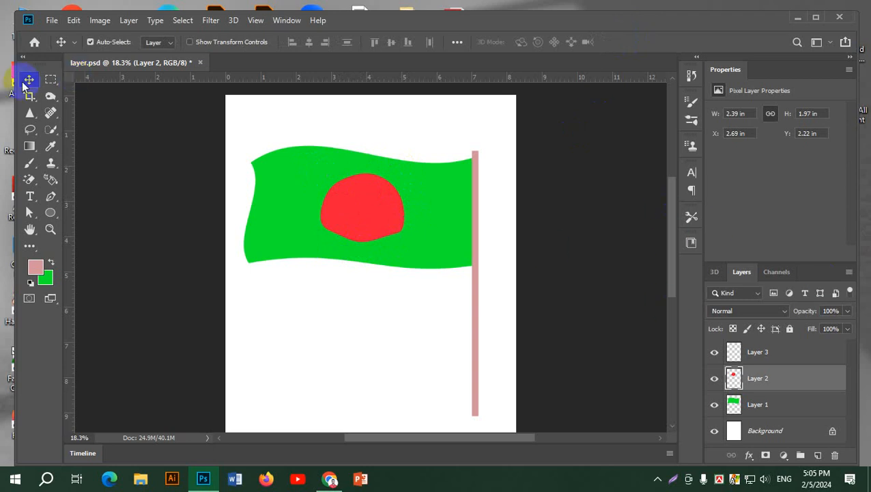
Step: Delete Layer 1, Layer 2 and Layer 3 together, leaving only the Background layer
left_click(803, 350)
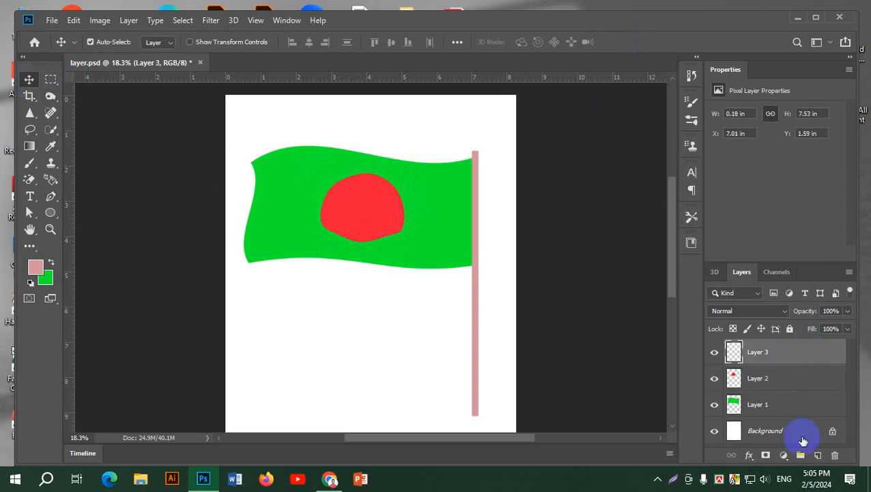
left_click(799, 405, "shift")
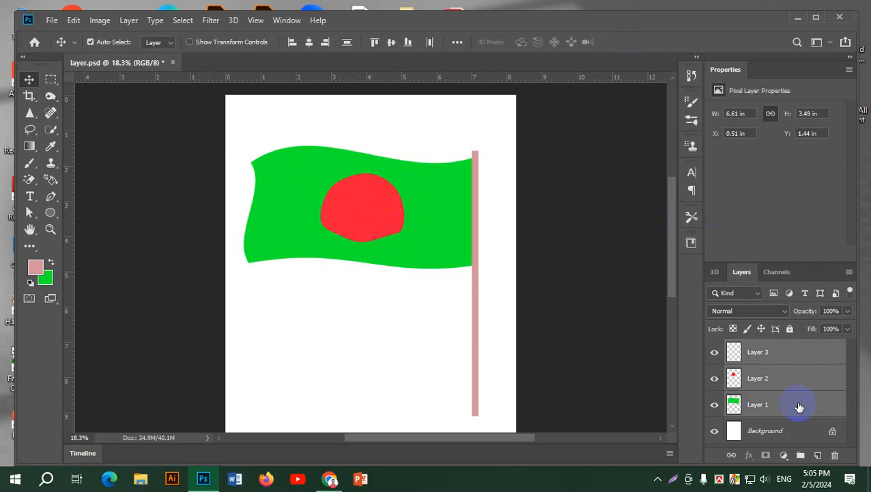
key("Delete")
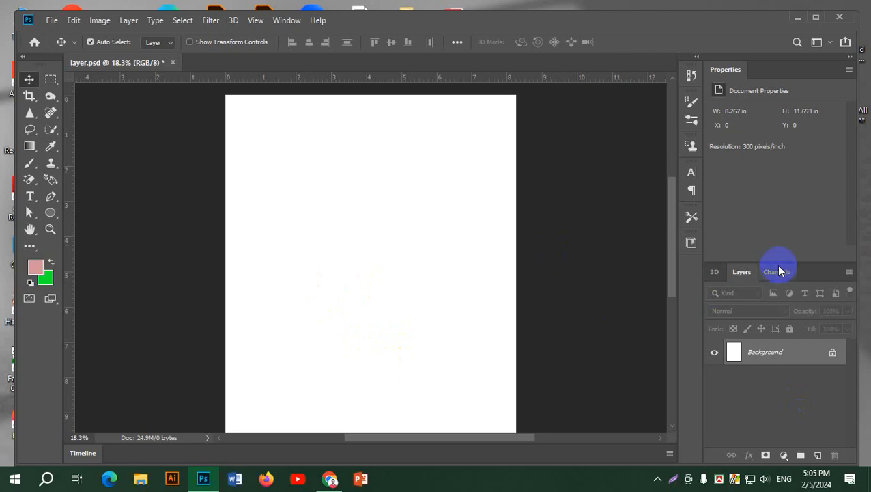
left_click(718, 273)
left_click(743, 272)
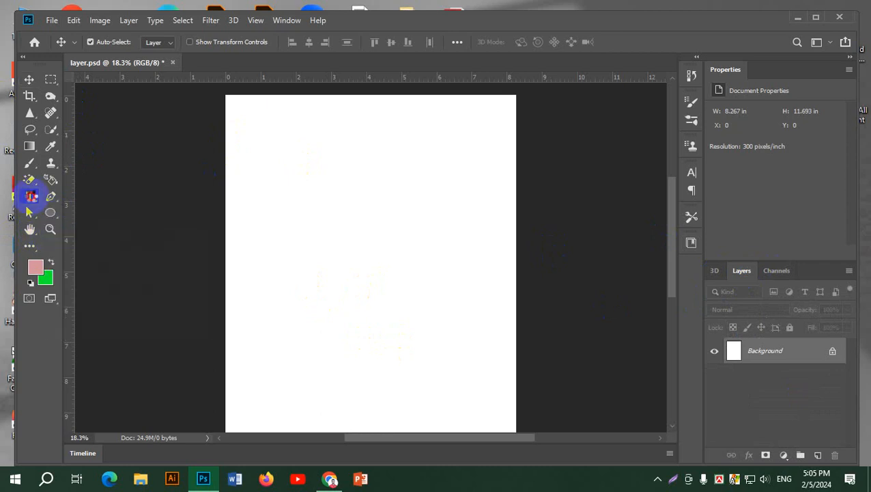
Step: Place a 9 pt Akrobat Regular point text with the placeholder Lorem Ipsum in the page's upper left using the Horizontal Type Tool
left_click(30, 198)
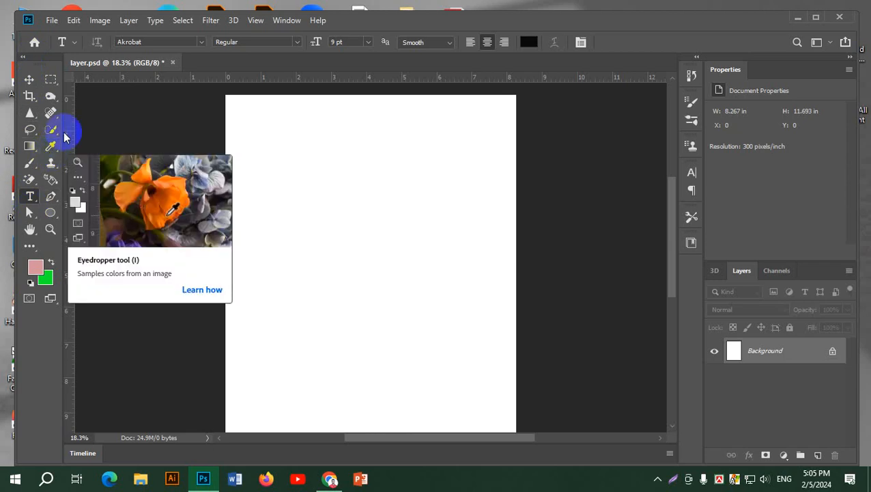
right_click(28, 199)
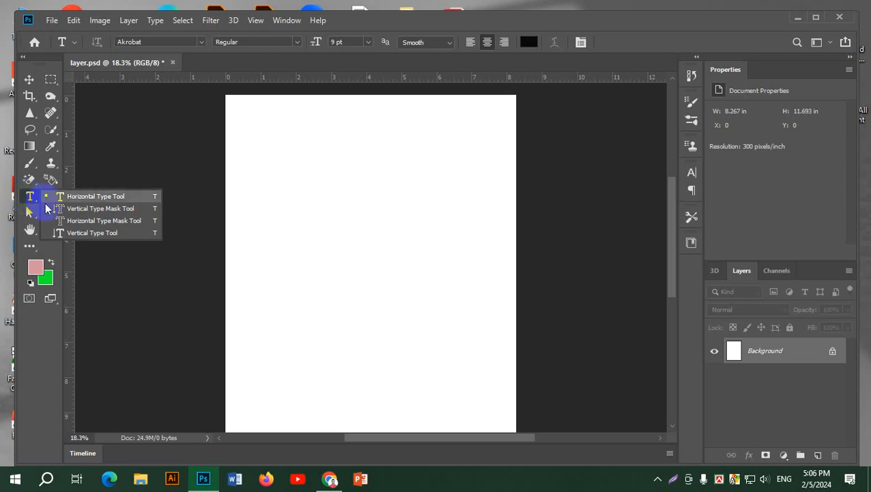
left_click(114, 195)
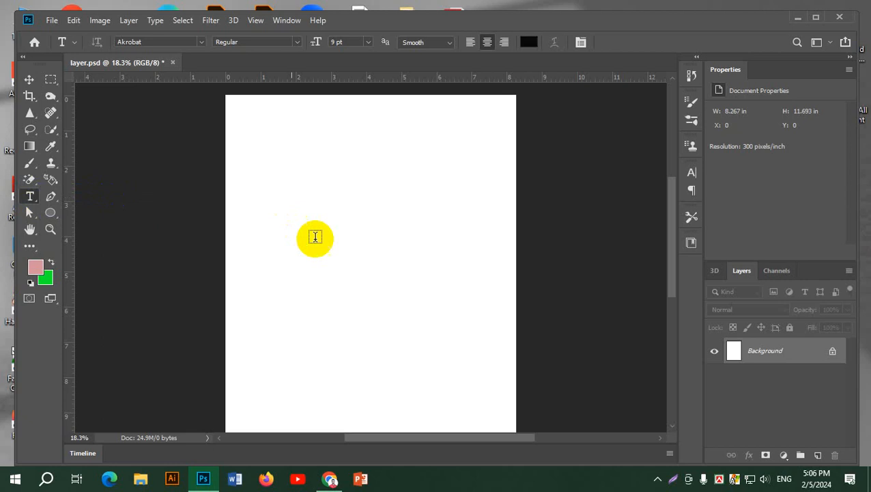
left_click(285, 170)
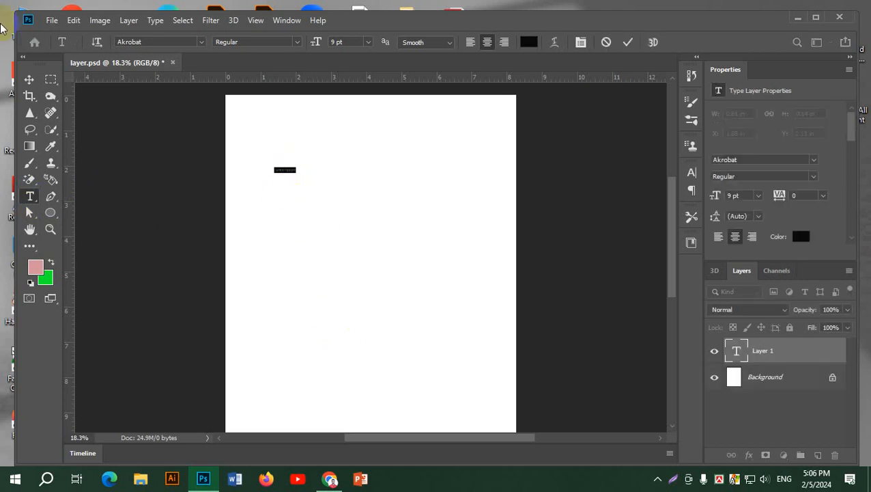
left_click(29, 81)
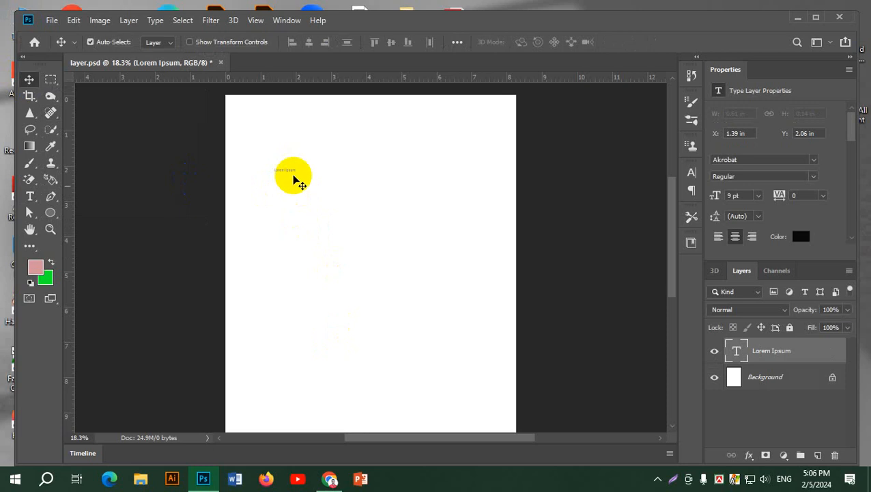
Step: Scale the Lorem Ipsum text proportionally to about 872.60% and apply the transform
scroll(288, 179, "up", 4)
scroll(287, 179, "up", 2)
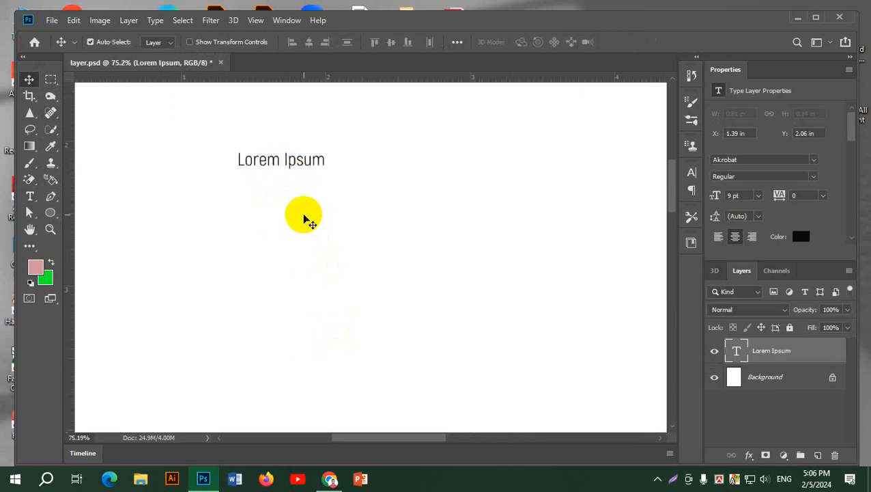
scroll(304, 219, "down", 4)
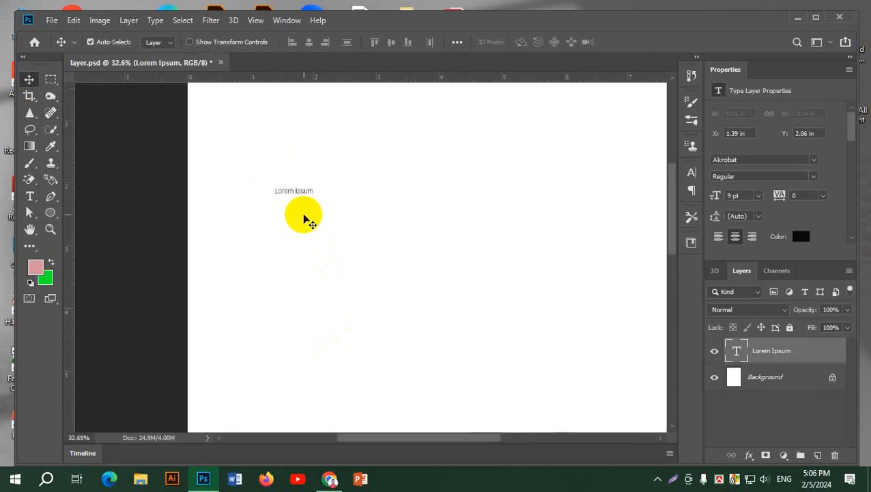
key("ctrl+t")
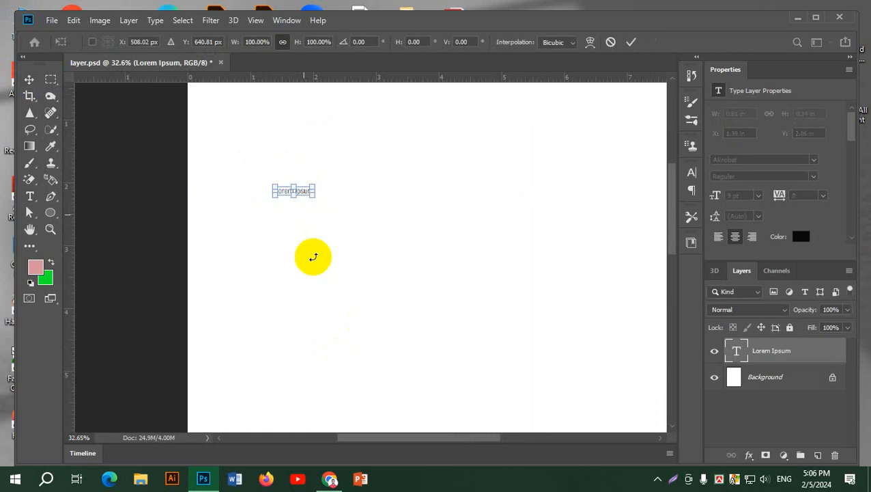
left_click_drag(535, 295, 591, 317)
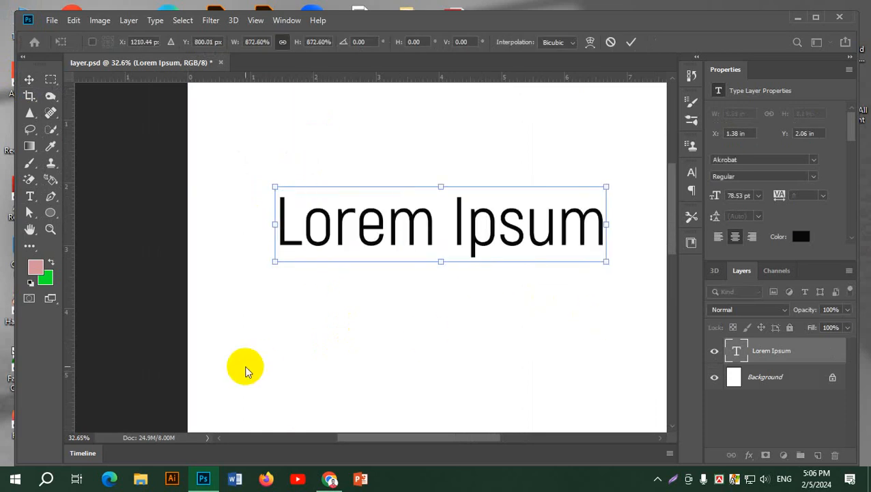
left_click(631, 42)
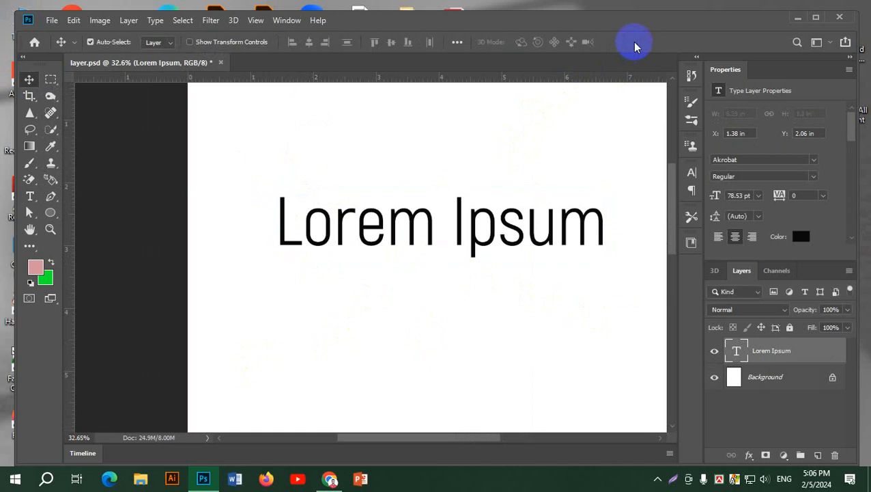
Step: Move the large Lorem Ipsum text straight up the page to a Y position of about 1.07 in
scroll(456, 235, "down", 5)
scroll(455, 234, "up", 5)
scroll(456, 235, "down", 1)
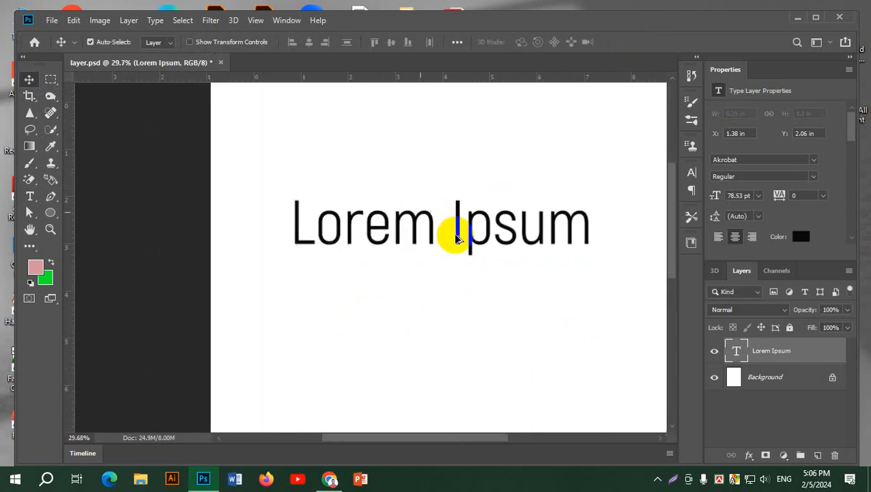
scroll(458, 235, "down", 1)
scroll(431, 176, "right", 2)
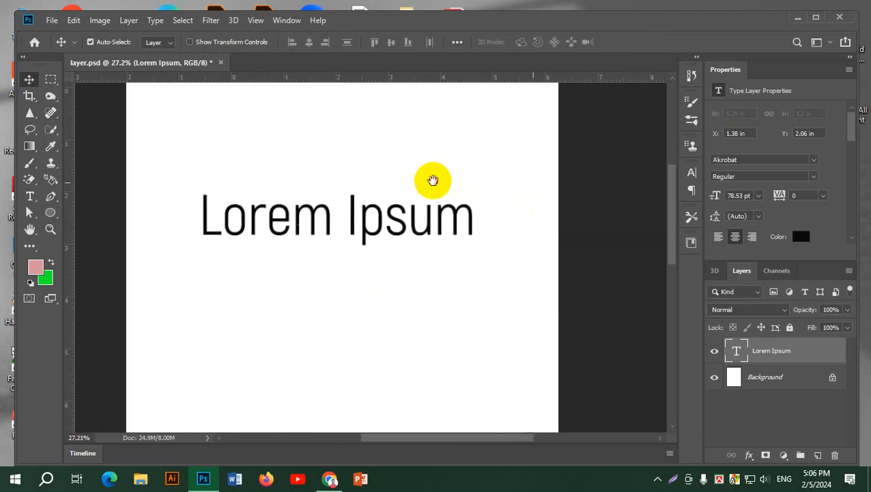
left_click_drag(278, 231, 278, 179)
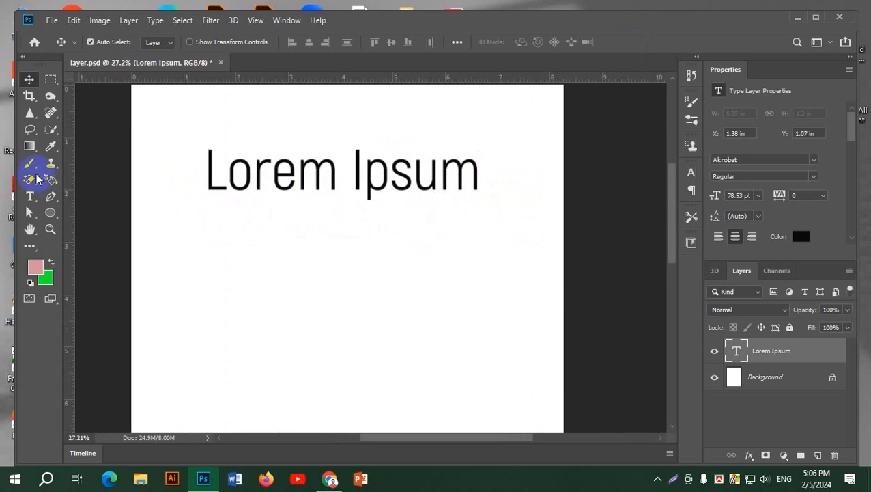
Step: Add a second 9 pt Lorem Ipsum placeholder as point text below the start of the large heading
left_click(30, 195)
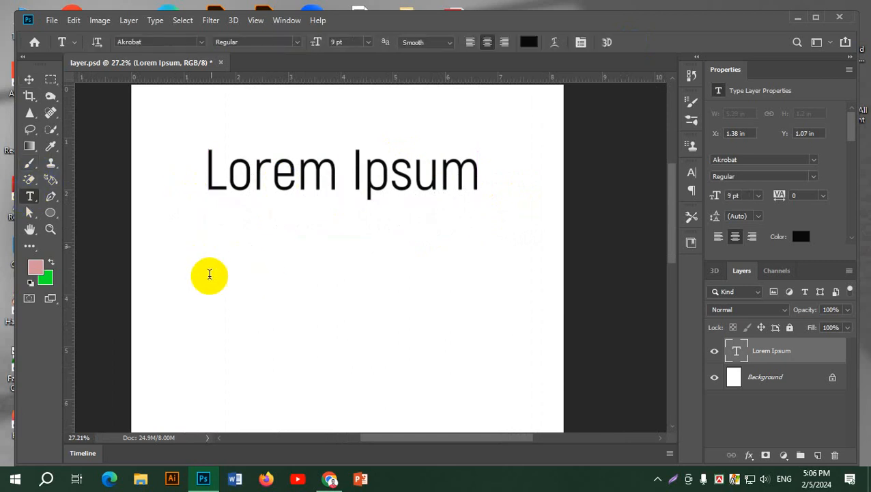
left_click(211, 246)
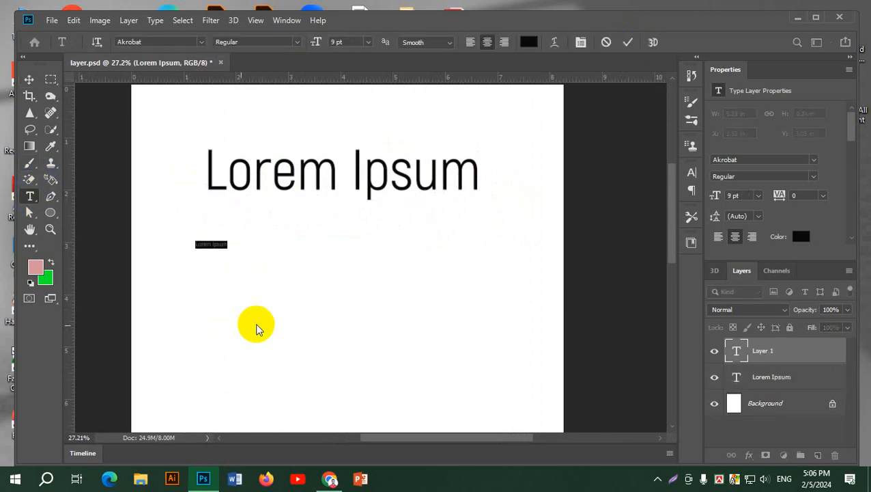
left_click(29, 81)
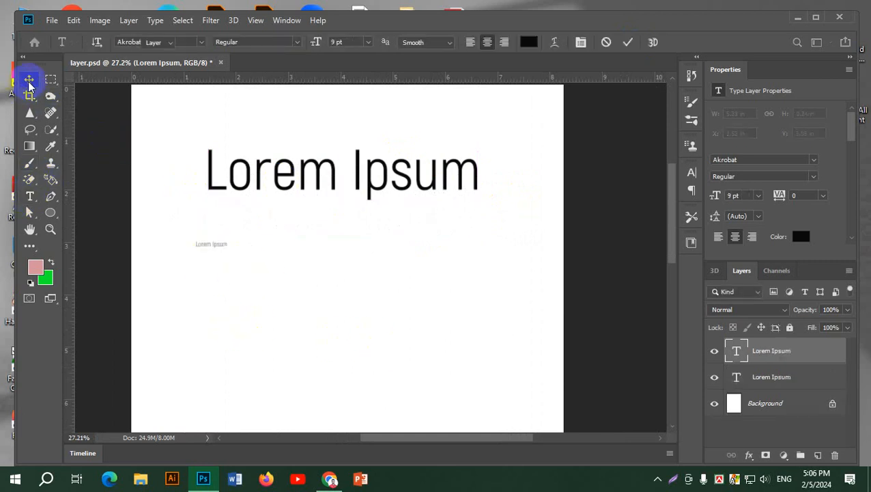
Step: Create a placeholder paragraph text box about 4.75 by 1.97 in below the heading and move it down to about Y 3.21 in
left_click(31, 196)
left_click_drag(261, 233, 508, 334)
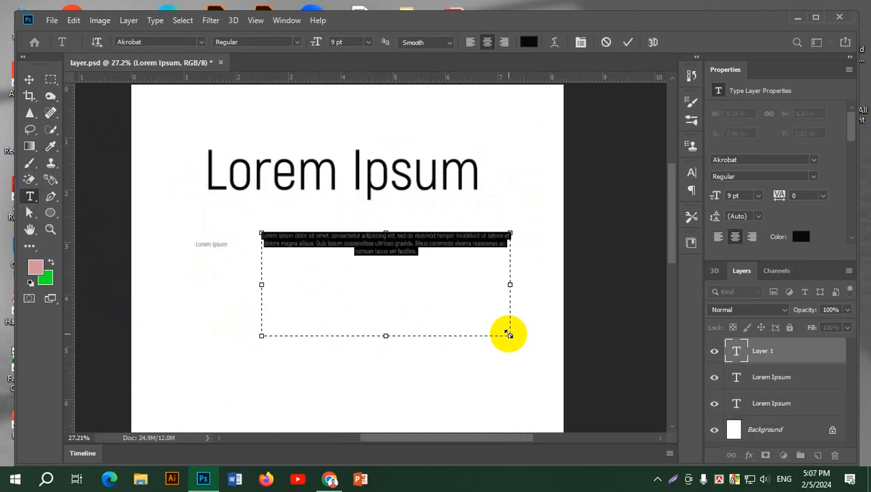
left_click(29, 80)
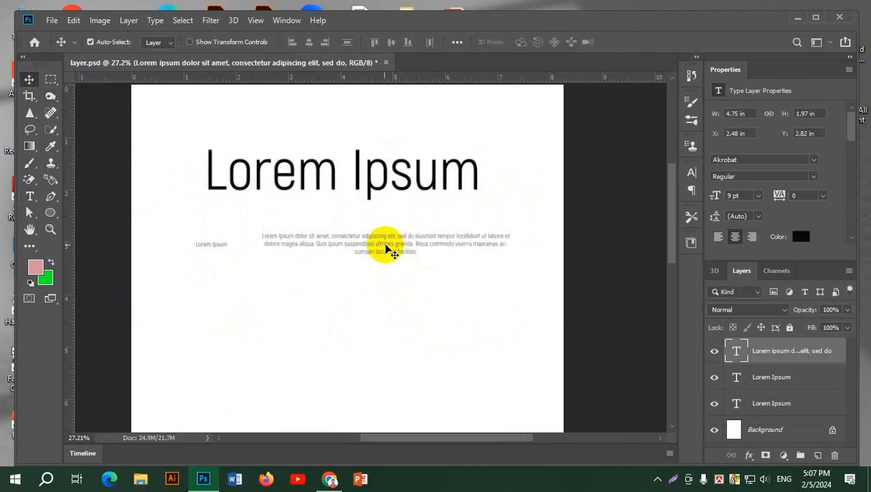
left_click_drag(389, 249, 388, 267)
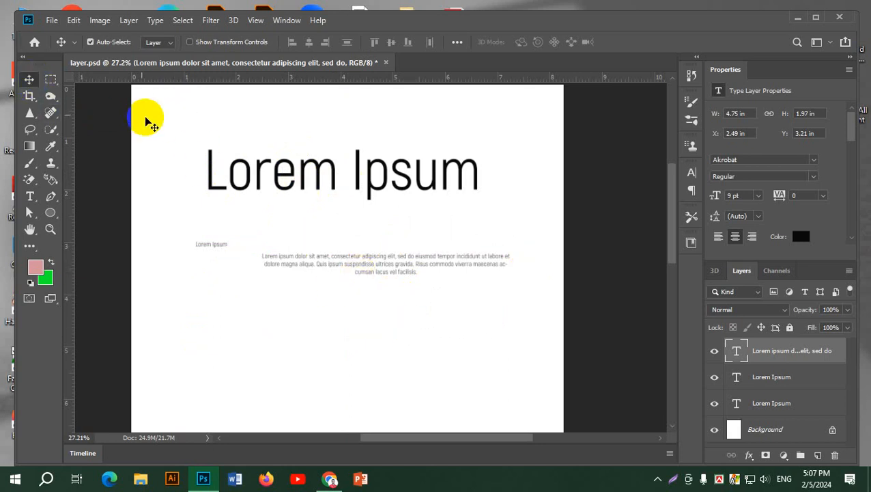
Step: Move the large Lorem Ipsum heading up and toward the page's left edge, to about X 1.03 in, Y 0.63 in
left_click_drag(156, 104, 506, 375)
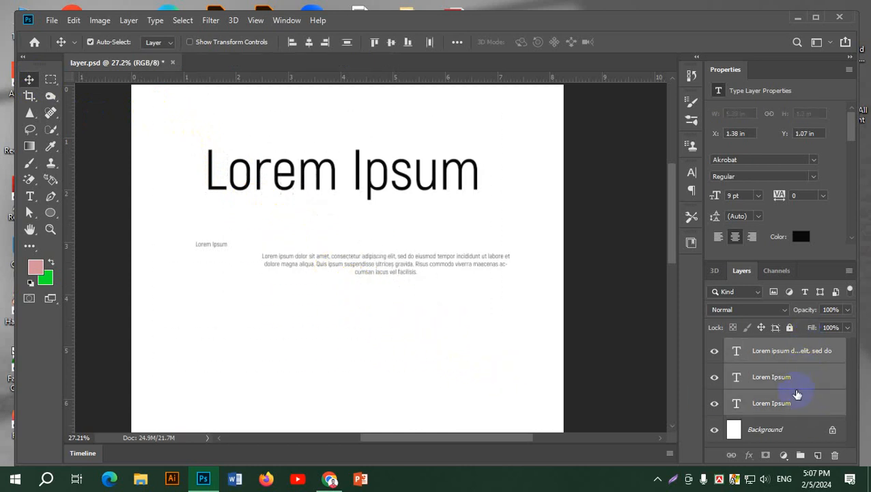
left_click(525, 129)
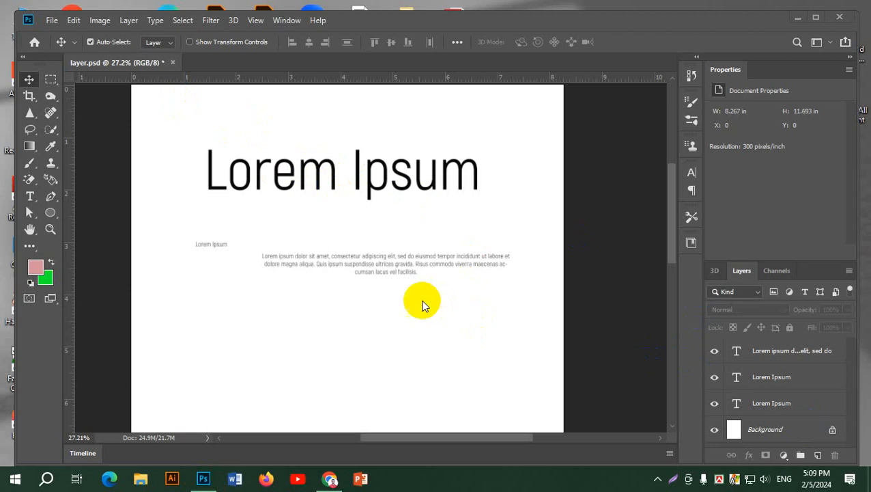
left_click_drag(314, 186, 329, 172)
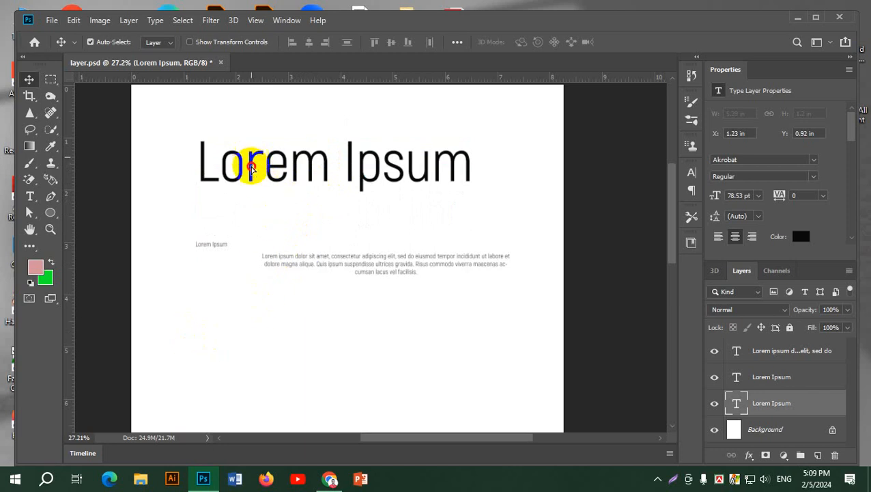
left_click_drag(251, 167, 236, 140)
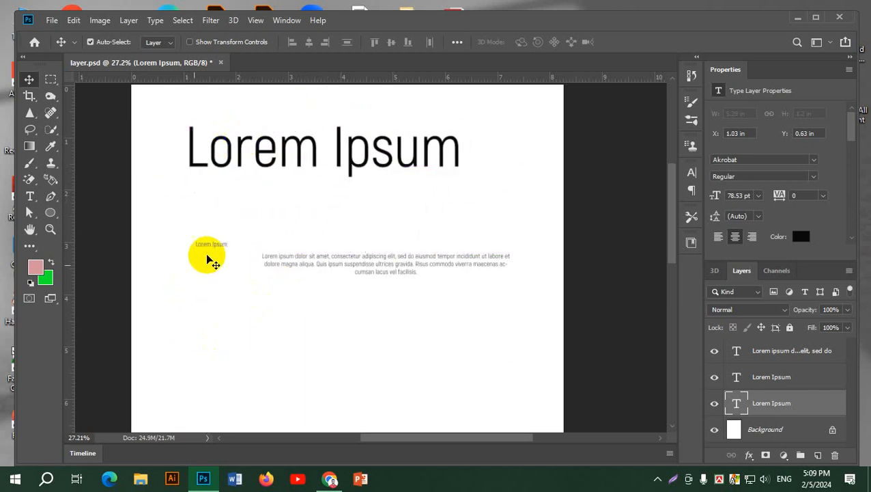
Step: Move the small Lorem Ipsum text to about X 0.93, Y 2.69 in and the paragraph text to about X 2.54, Y 3.95 in
left_click_drag(213, 247, 199, 232)
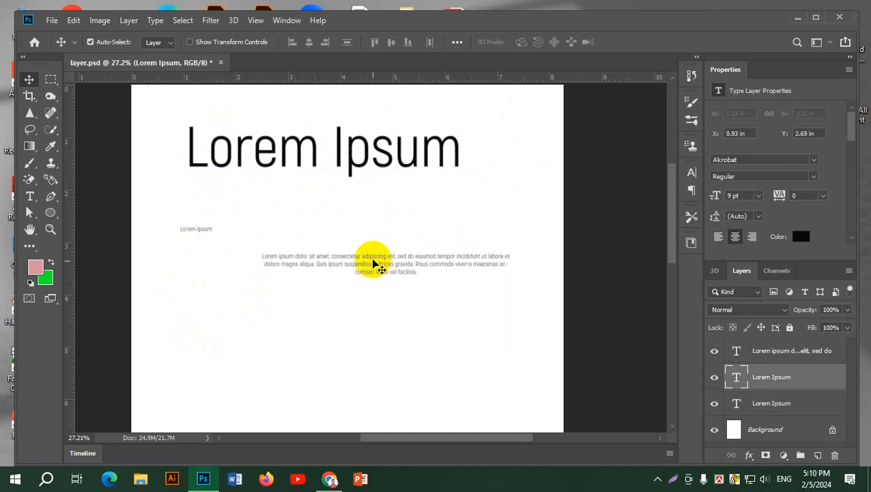
left_click_drag(375, 263, 384, 299)
left_click_drag(375, 303, 376, 305)
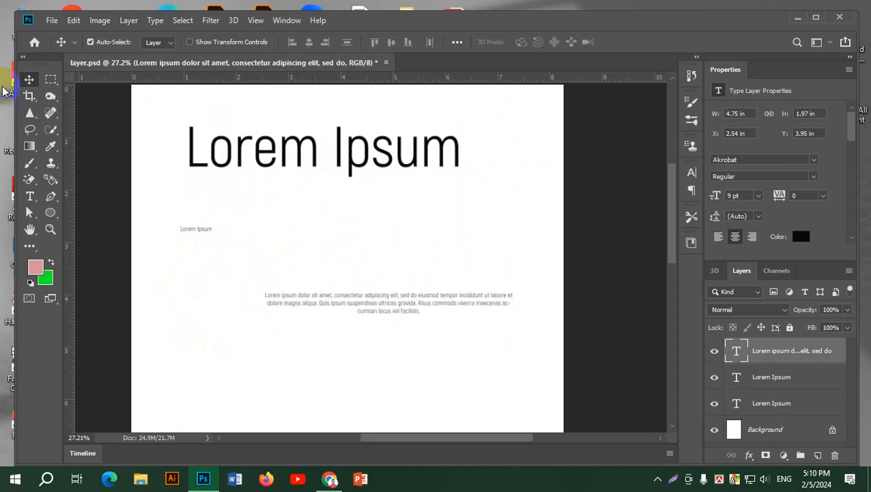
Step: Select all three text layers together and the large heading's layer alone to compare their layer highlighting, leaving nothing selected
left_click_drag(148, 100, 506, 373)
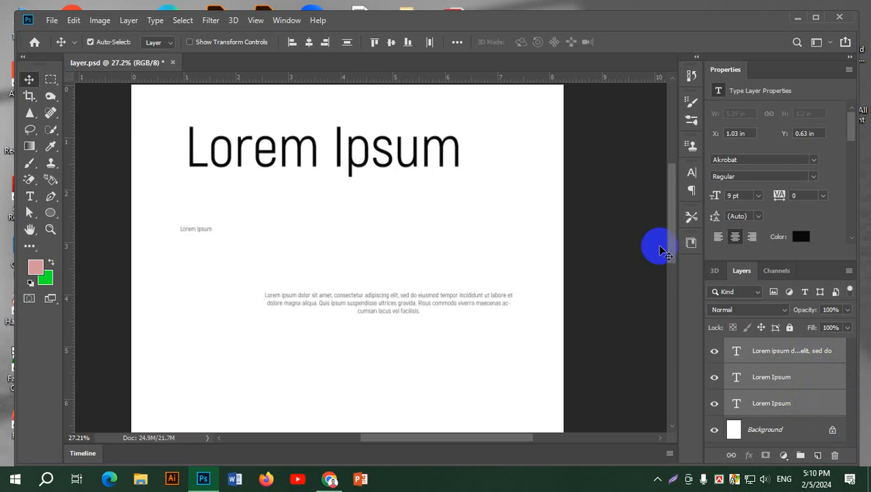
left_click(506, 141)
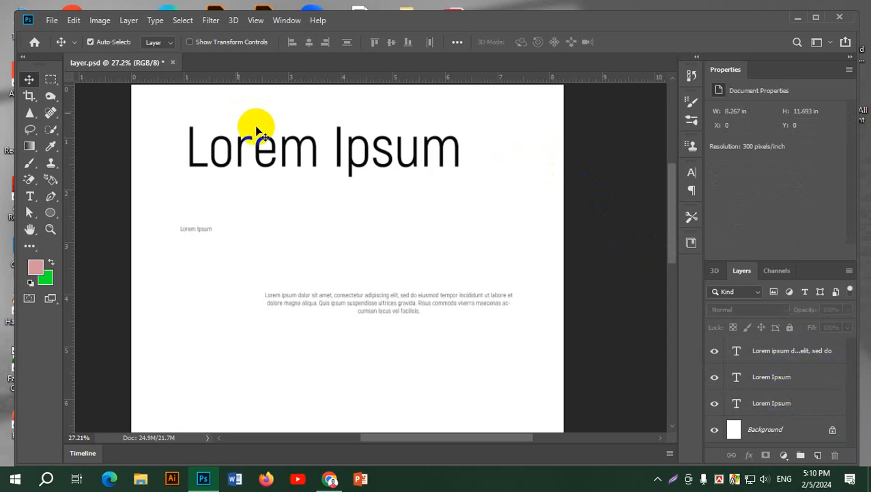
left_click(298, 148)
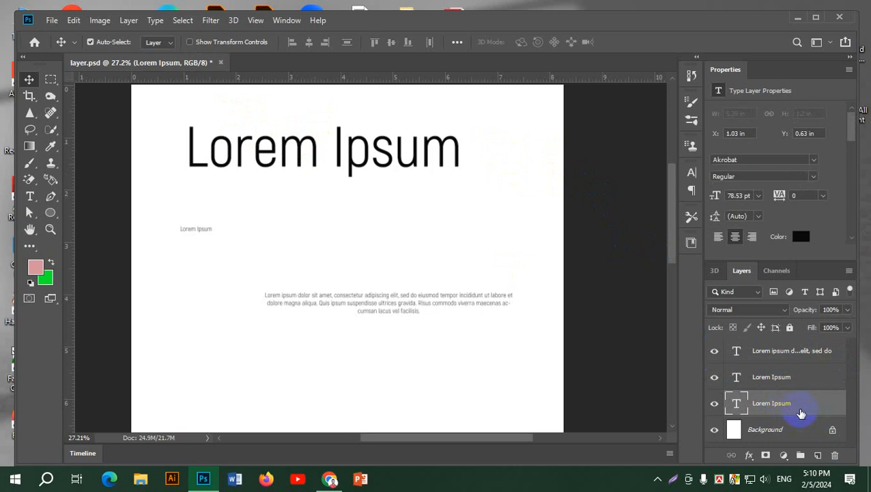
left_click(552, 255)
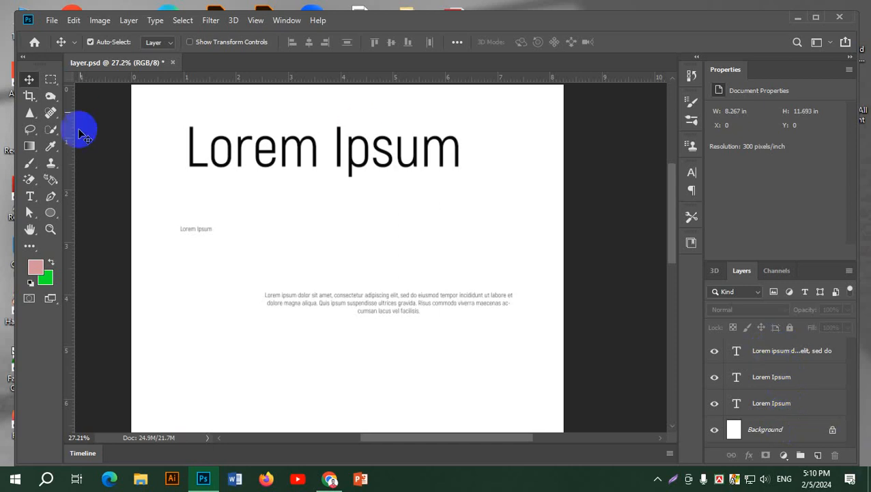
Step: Marquee a rectangle about 3.88 by 1.08 in between the heading and the paragraph and fill it with the pink foreground color on a new layer
left_click(51, 79)
left_click_drag(266, 200, 468, 255)
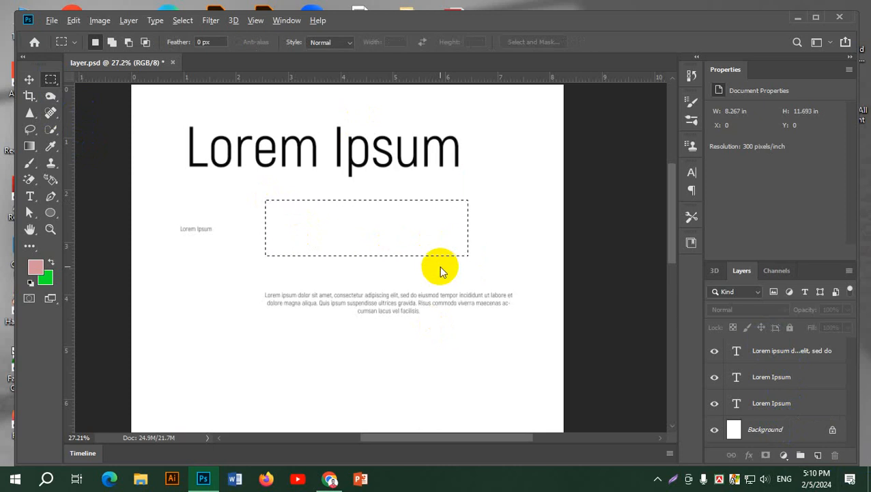
key("alt")
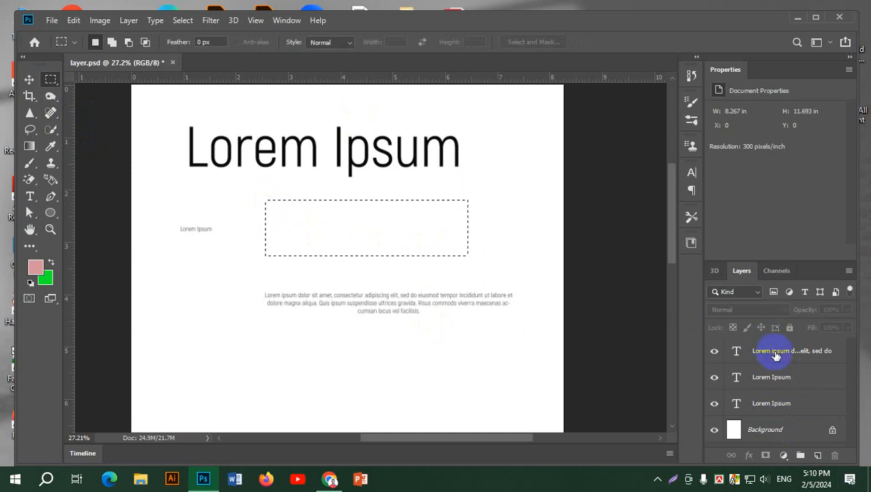
left_click(818, 455)
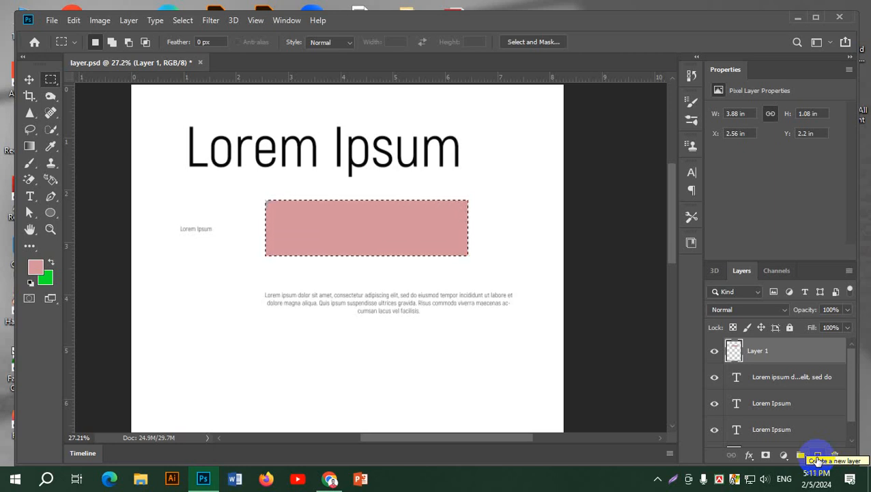
Step: Select the pink rectangle layer and all three text layers together and delete them
left_click(29, 80)
left_click_drag(145, 107, 508, 382)
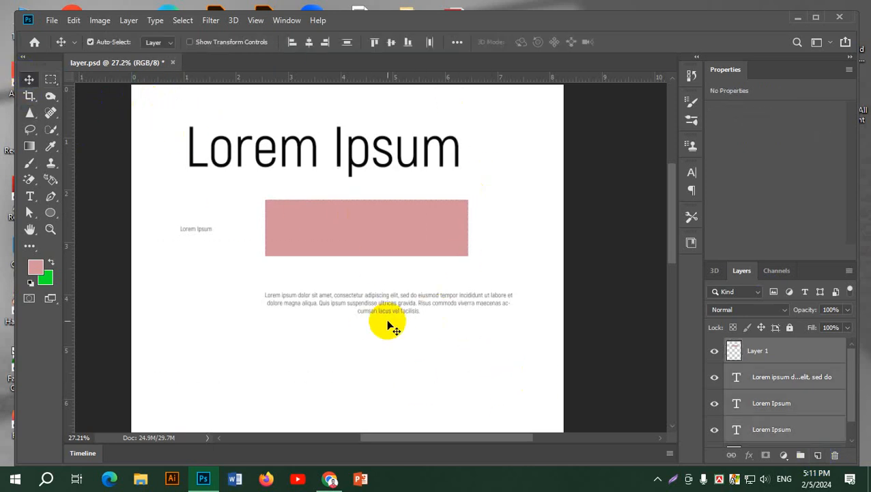
key("Delete")
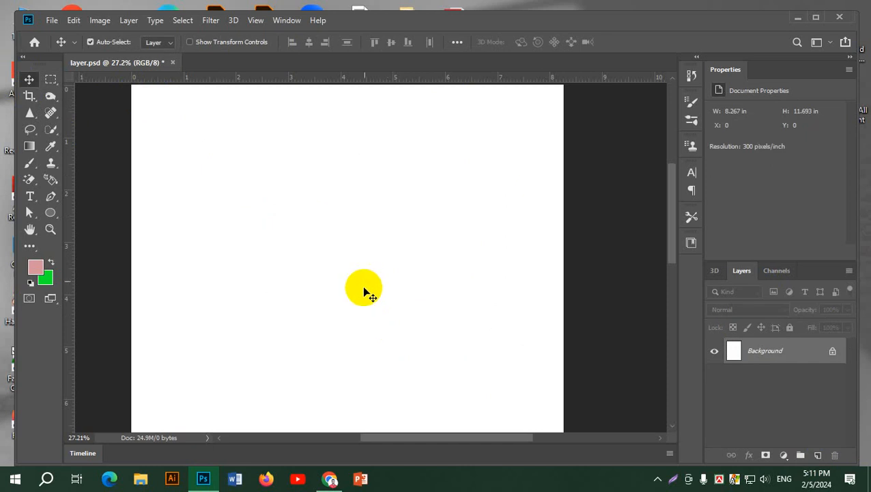
Step: Add a 9 pt Lorem Ipsum placeholder as point text near the top of the page with the Vertical Type Tool
left_click(30, 196)
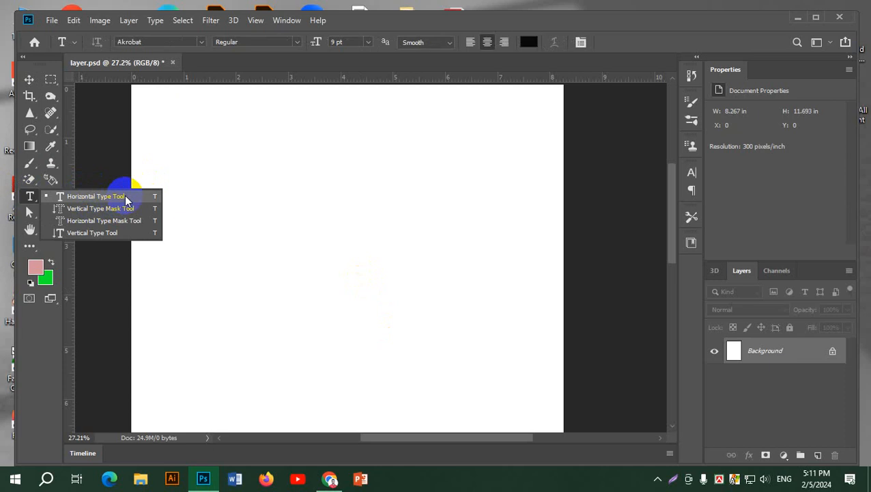
left_click(87, 234)
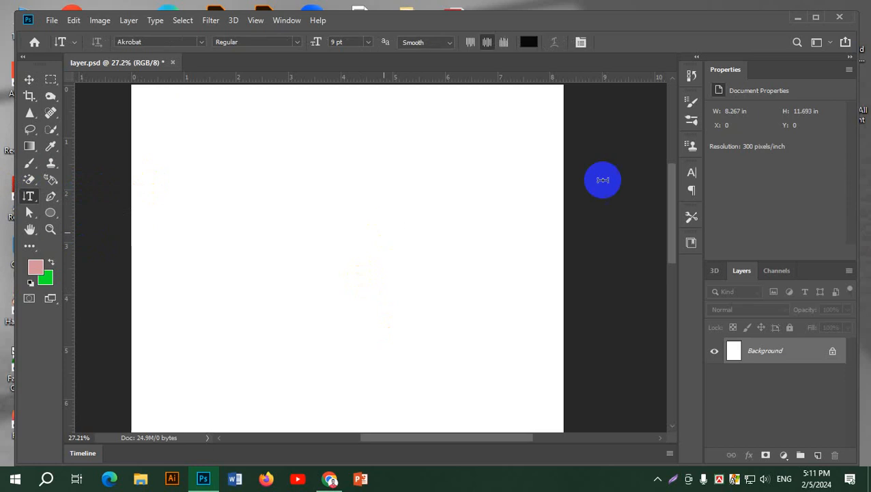
left_click(429, 133)
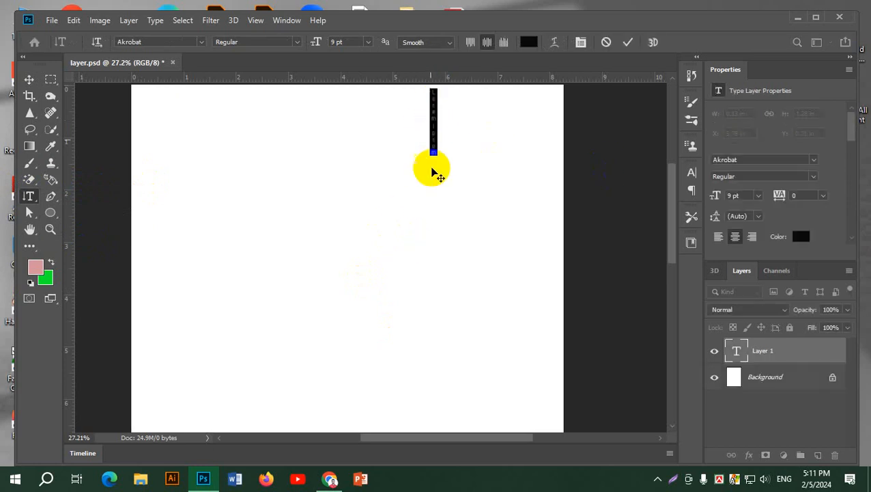
left_click(628, 43)
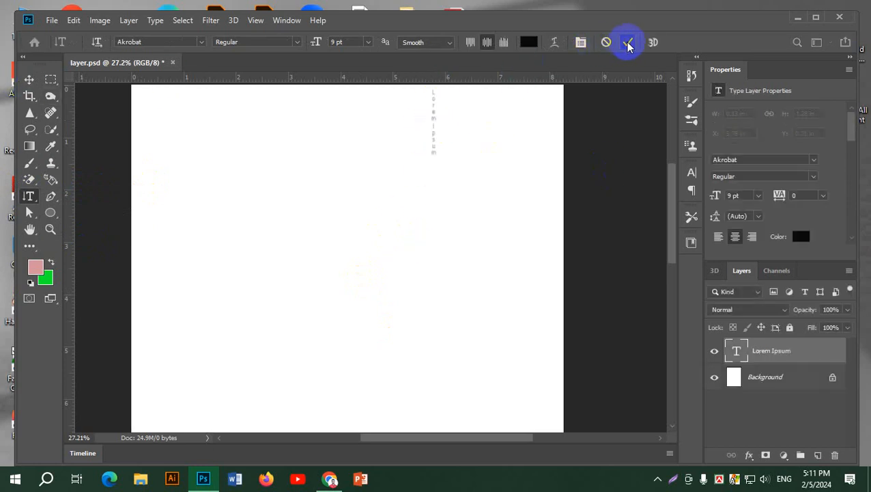
Step: Scale the vertical Lorem Ipsum text proportionally to about 193.08% and move it to about X 1.24 in, Y 0.79 in
left_click(29, 80)
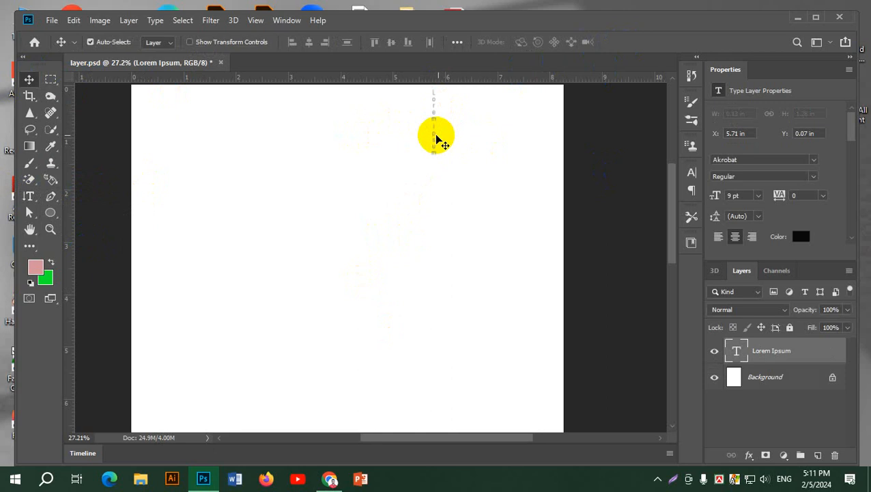
left_click_drag(431, 139, 356, 254)
key("ctrl+t")
left_click(30, 258)
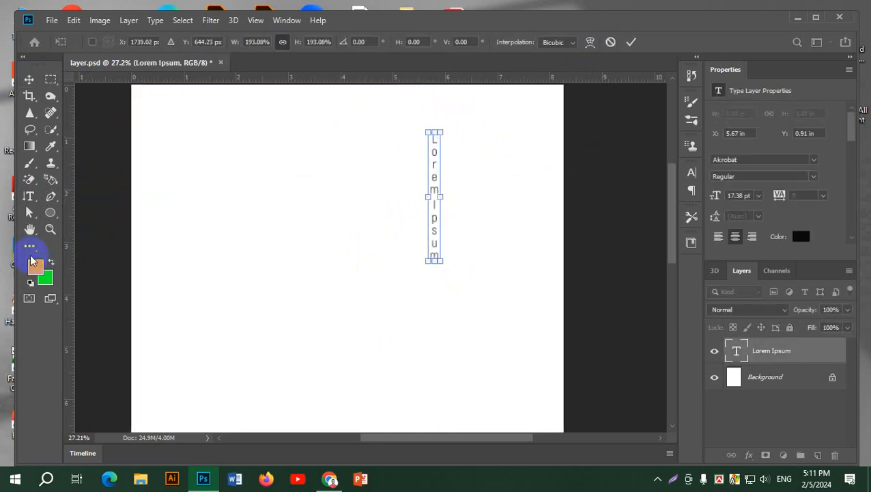
left_click(631, 41)
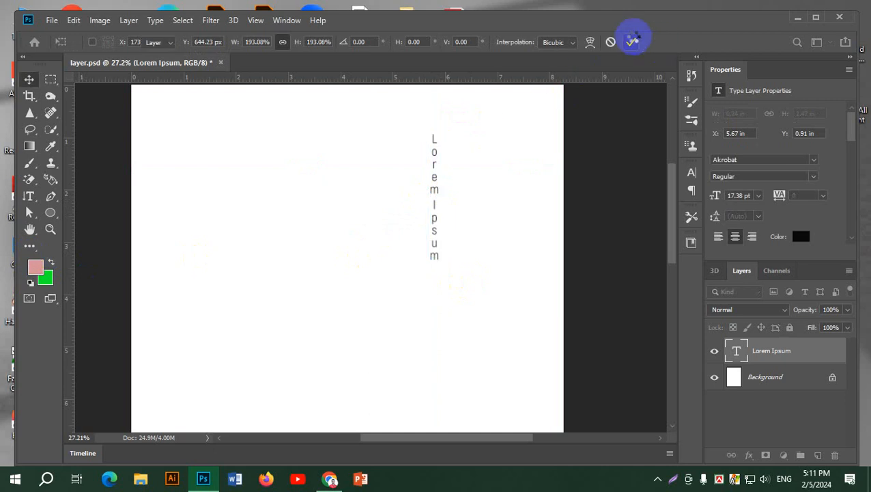
left_click_drag(436, 179, 207, 172)
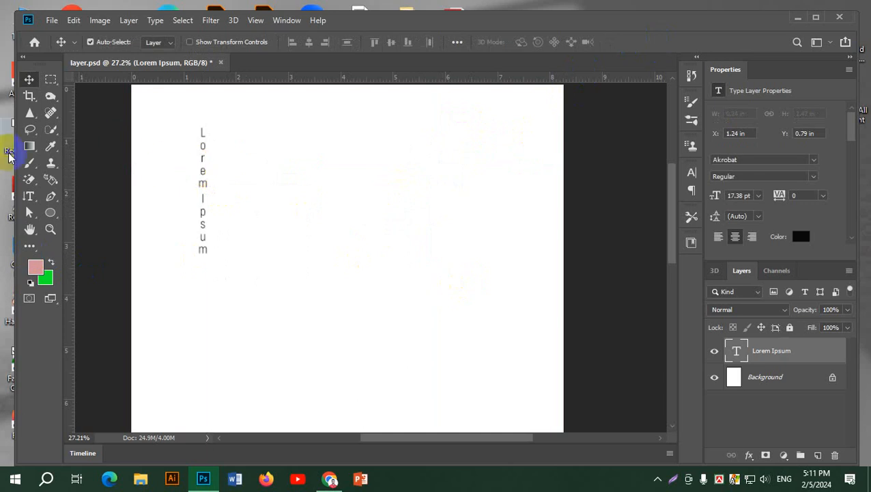
Step: Create a 9 pt vertical placeholder paragraph in a text box about 4.26 by 1.53 in, beside the vertical Lorem Ipsum text
left_click(28, 198)
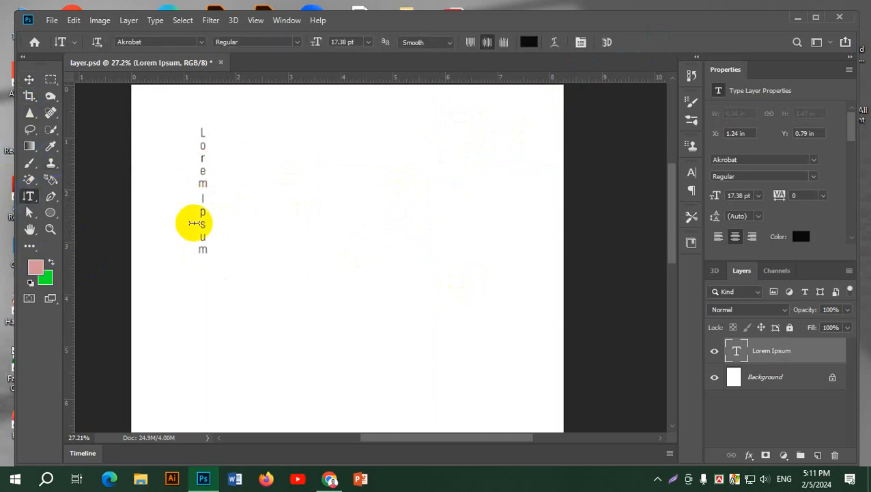
left_click_drag(259, 154, 482, 234)
left_click(401, 303)
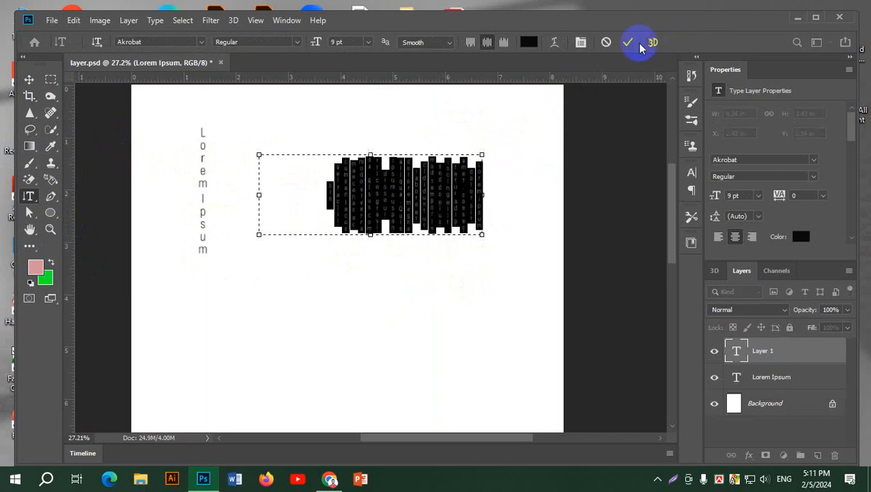
left_click(628, 44)
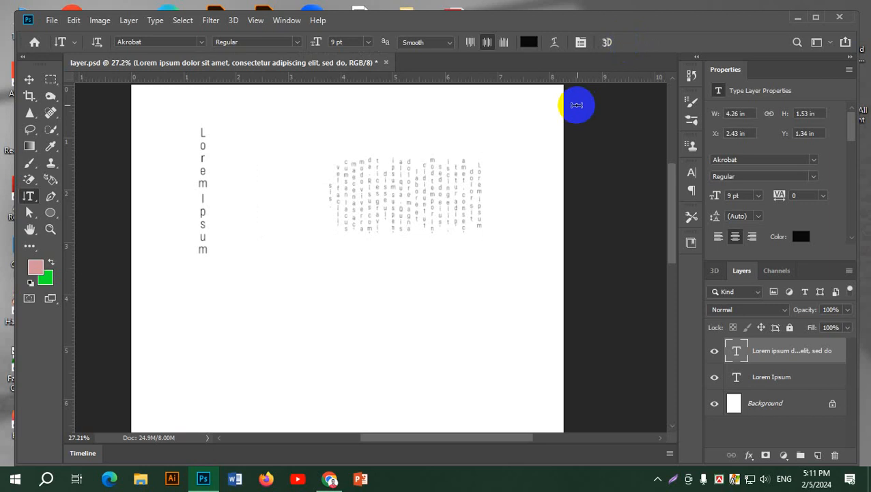
scroll(574, 102, "up", 5)
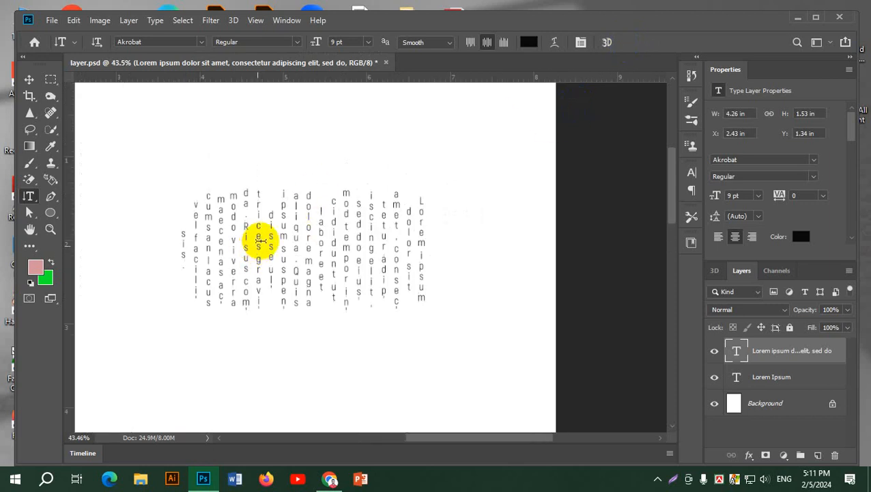
scroll(259, 237, "down", 5)
Step: Select the vertical point text and the vertical paragraph together and delete both layers
left_click(27, 197)
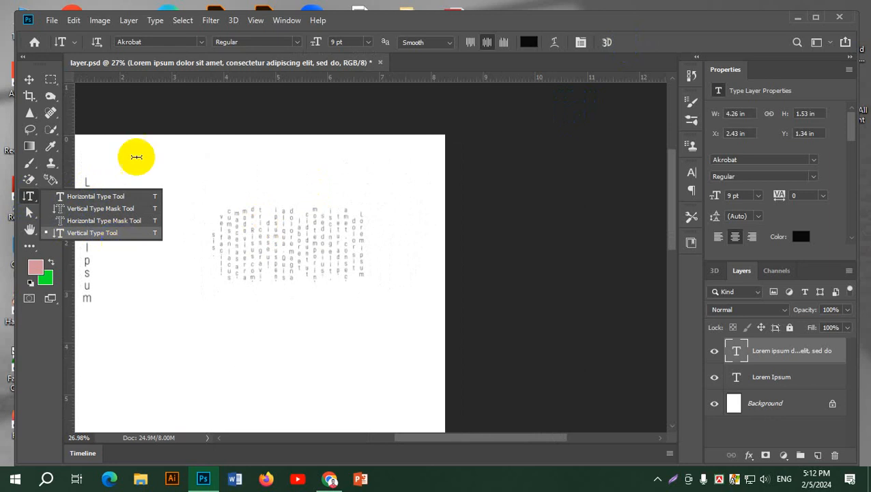
left_click(30, 80)
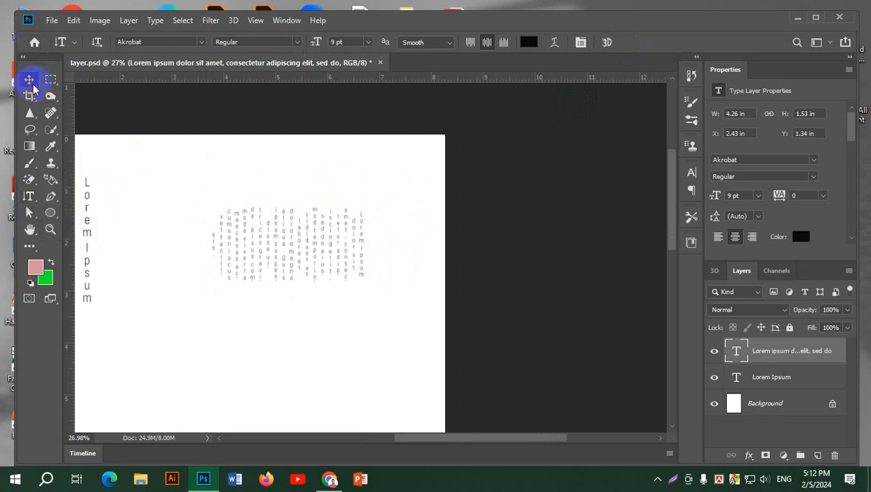
left_click(256, 174)
left_click_drag(251, 179, 374, 172)
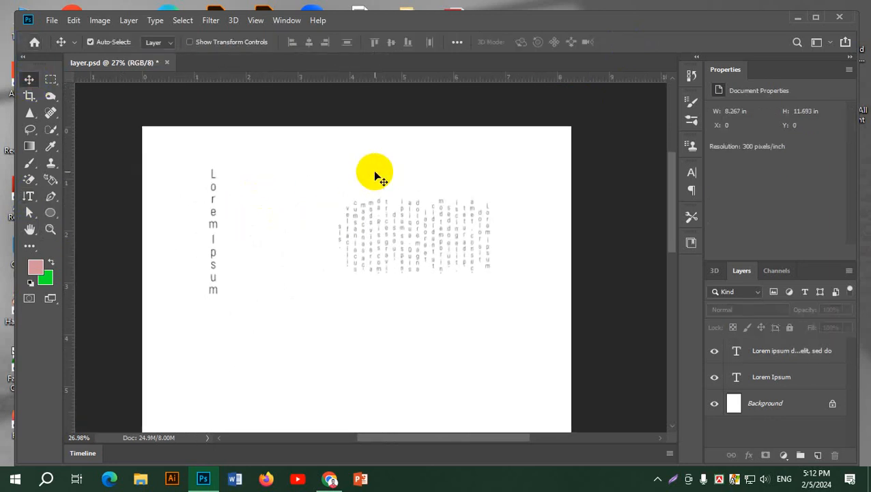
left_click_drag(184, 161, 541, 375)
key("Delete")
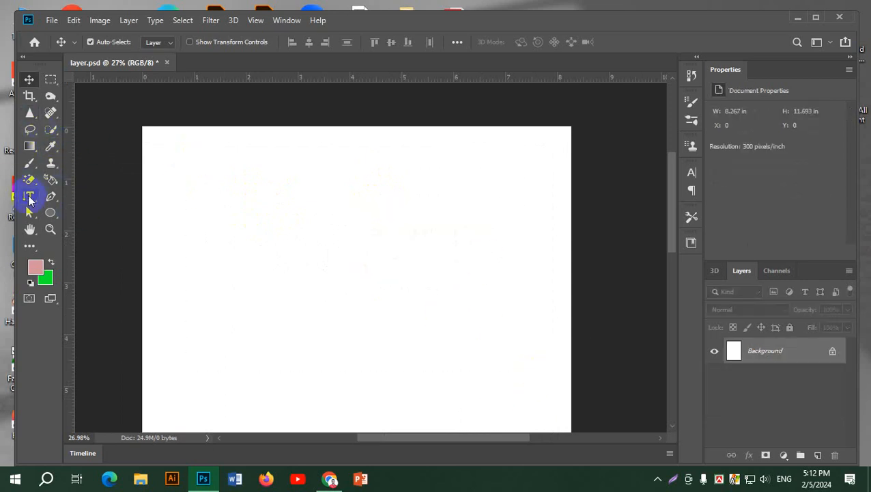
Step: Add a 9 pt Lorem Ipsum placeholder as horizontal point text in the page's upper part and scale it proportionally to 79.13 pt
left_click_drag(29, 198, 77, 200)
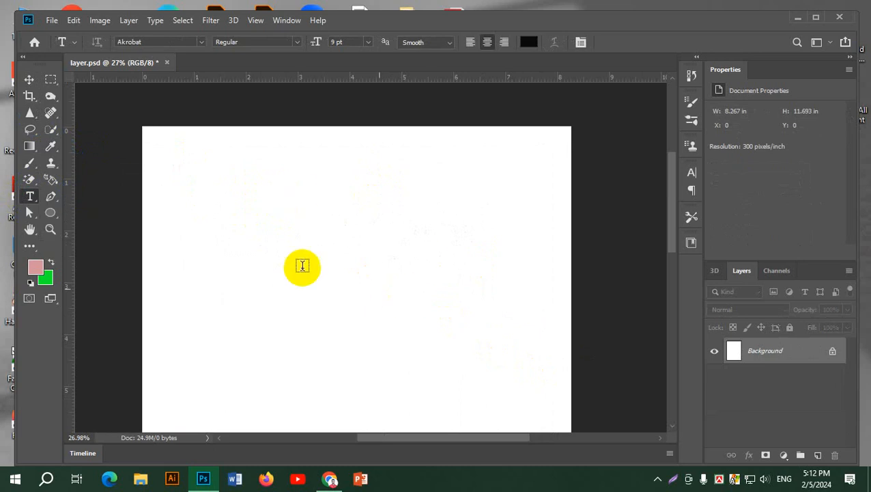
left_click(216, 203)
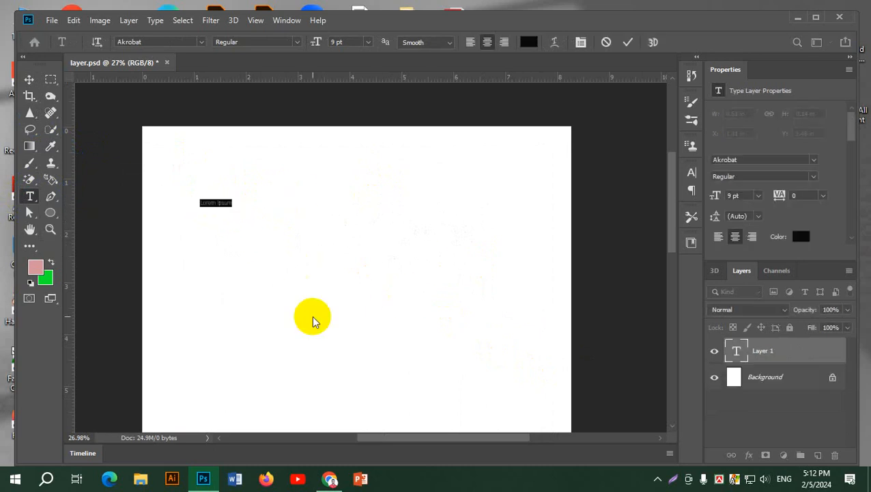
left_click(28, 80)
key("ctrl+t")
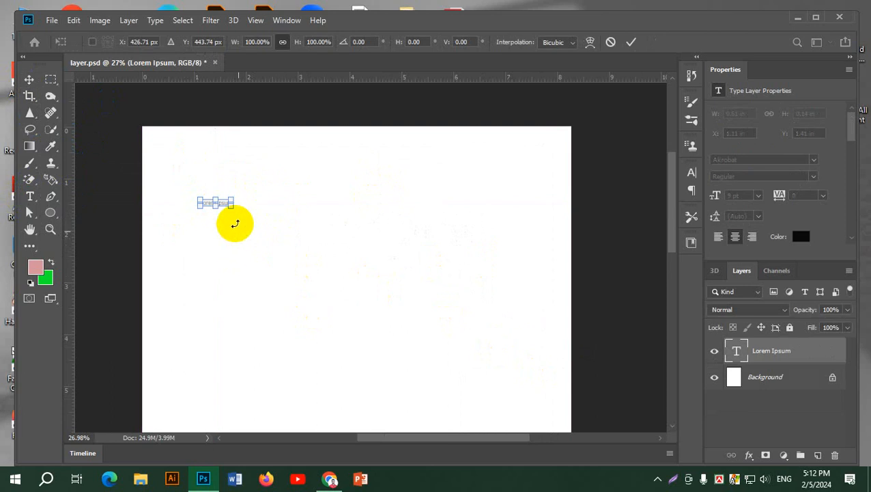
left_click_drag(232, 206, 478, 314)
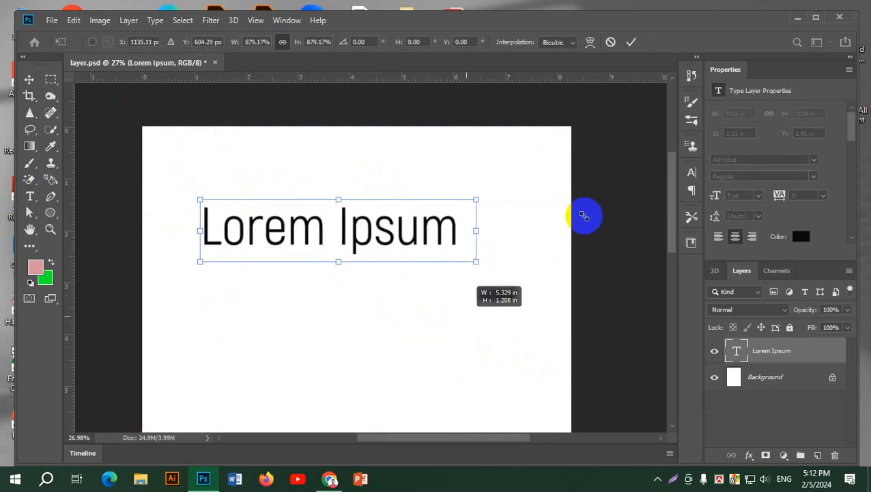
left_click(635, 41)
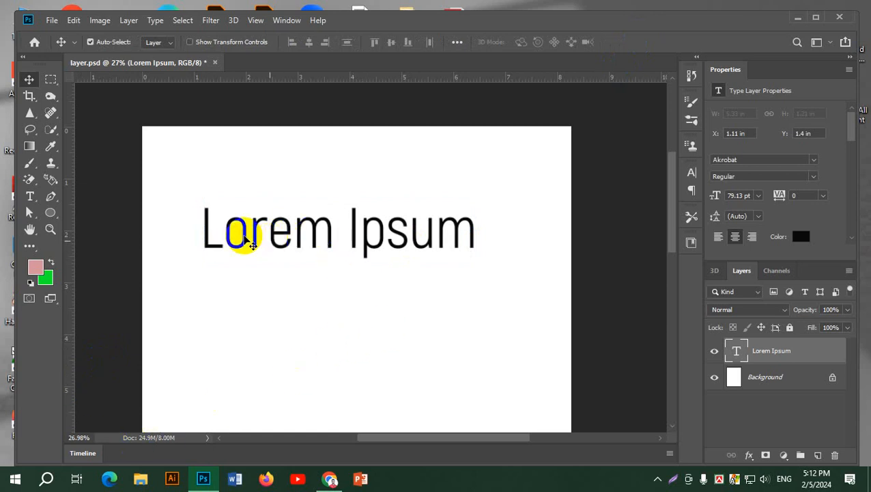
Step: Select all of the Lorem Ipsum text for editing and preview different typefaces on it in the available font lists
double_click(301, 233)
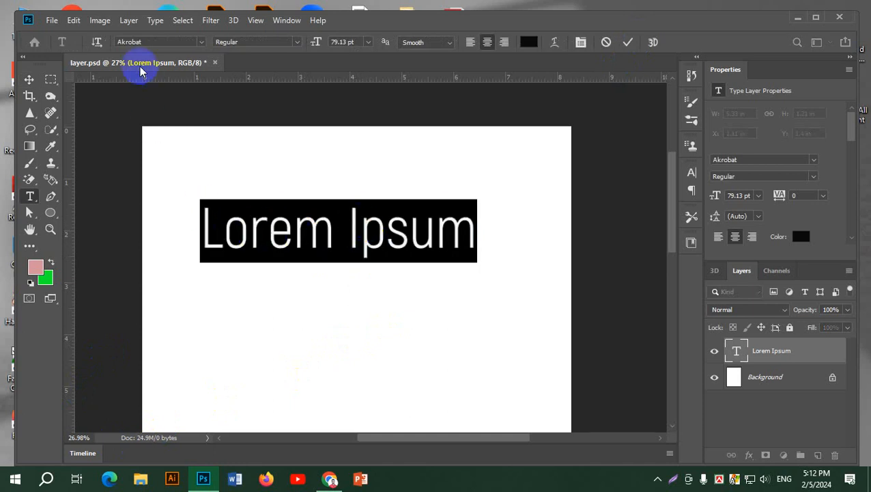
left_click(203, 42)
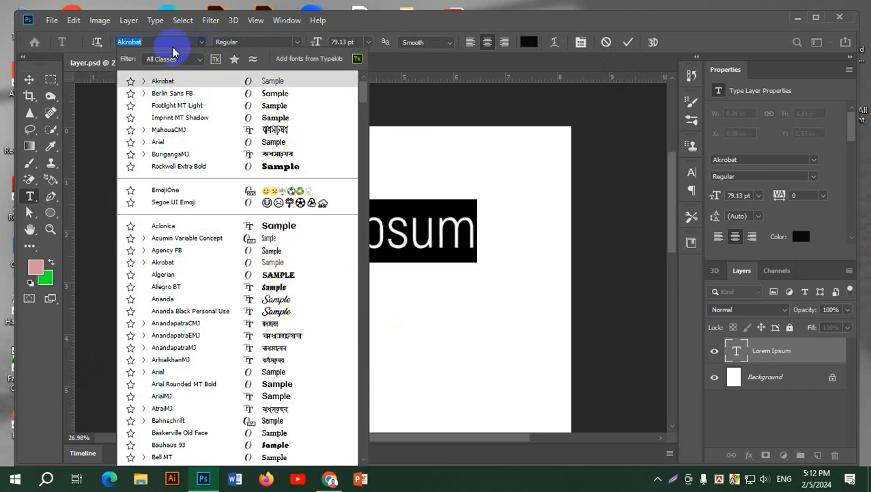
left_click(201, 39)
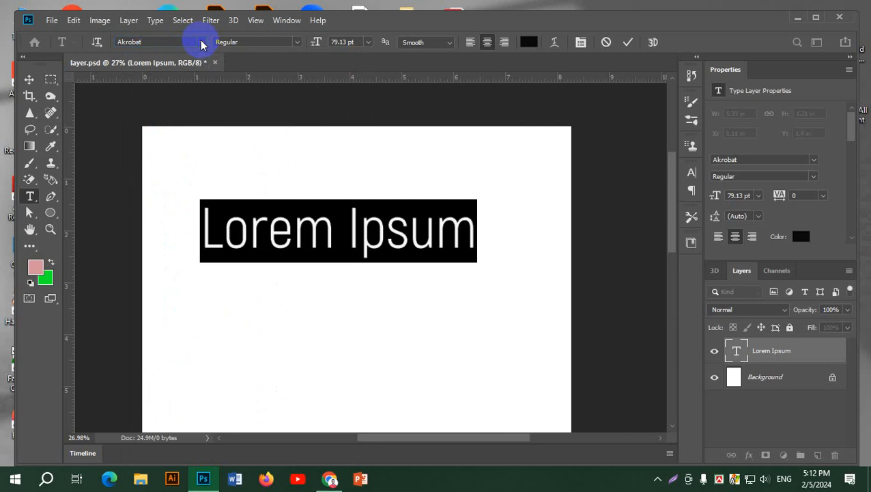
left_click(287, 24)
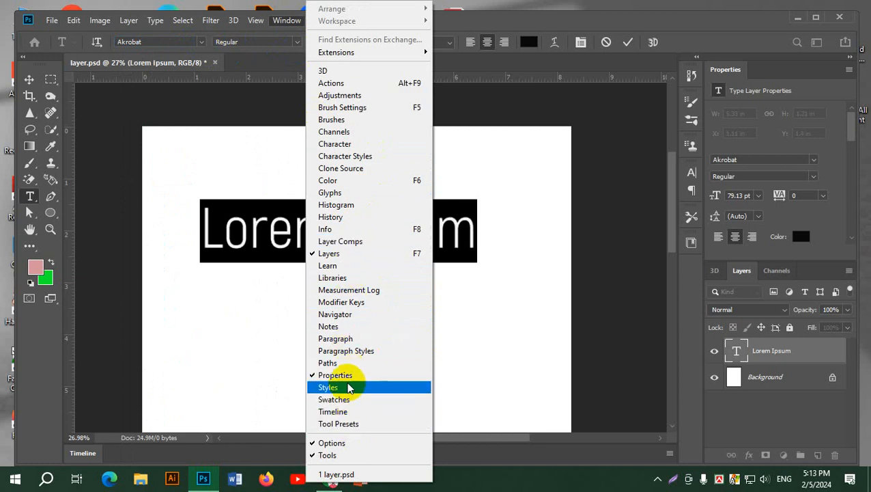
left_click(690, 175)
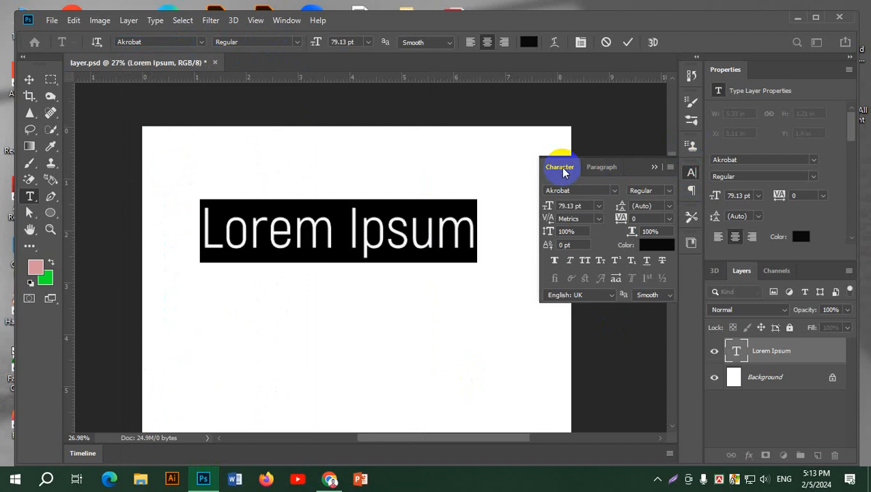
left_click(614, 191)
scroll(724, 322, "down", 2)
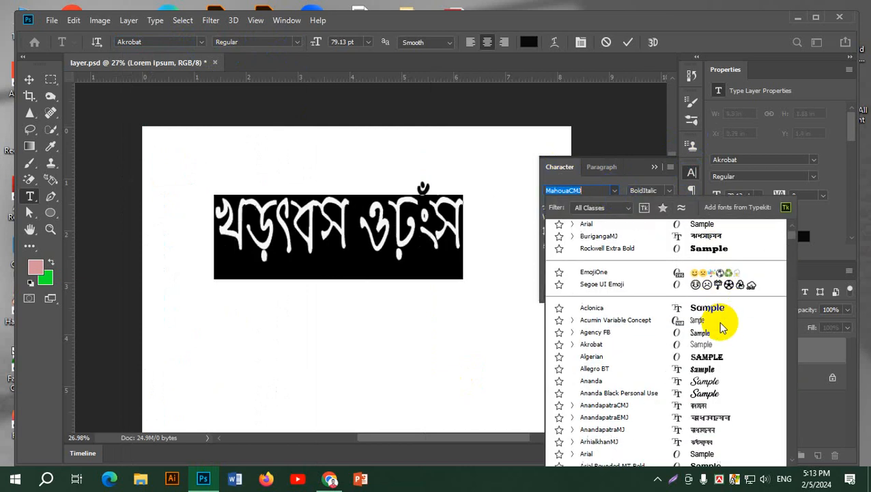
left_click(692, 175)
left_click(692, 173)
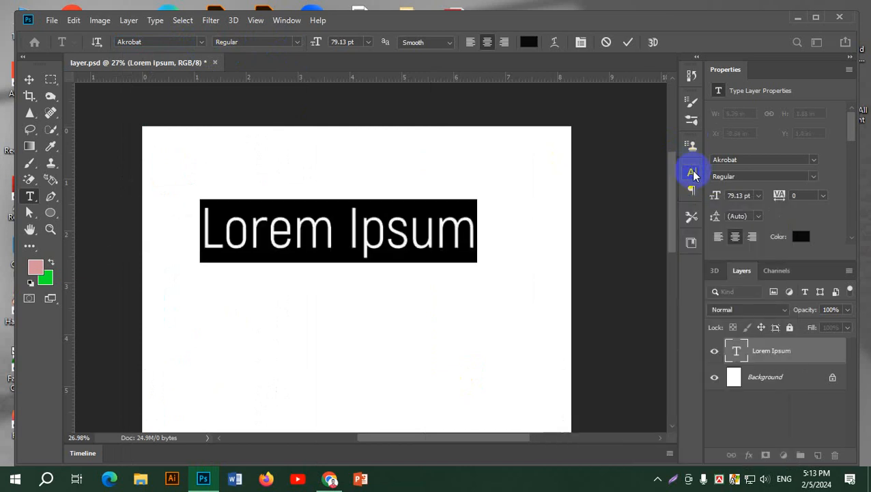
left_click(203, 42)
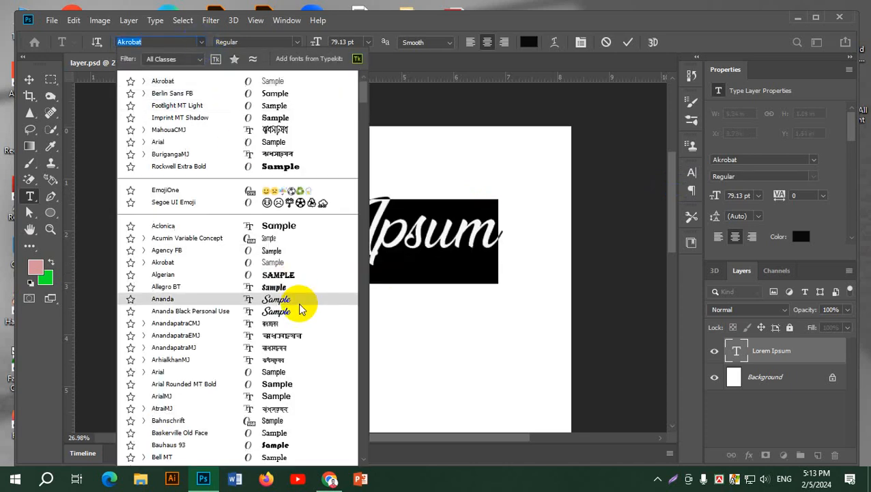
left_click(202, 40)
left_click(286, 21)
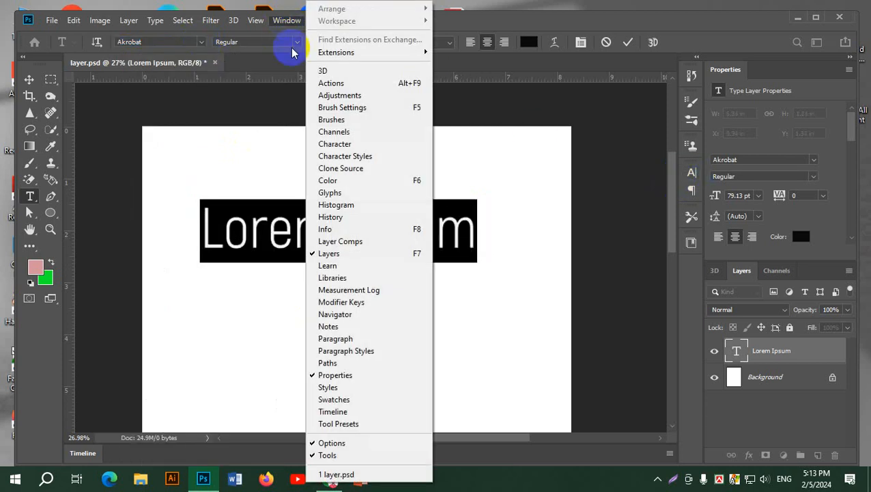
Step: Show the Character settings and set the selected Lorem Ipsum text to the Akrobat font in the Black style
left_click(345, 144)
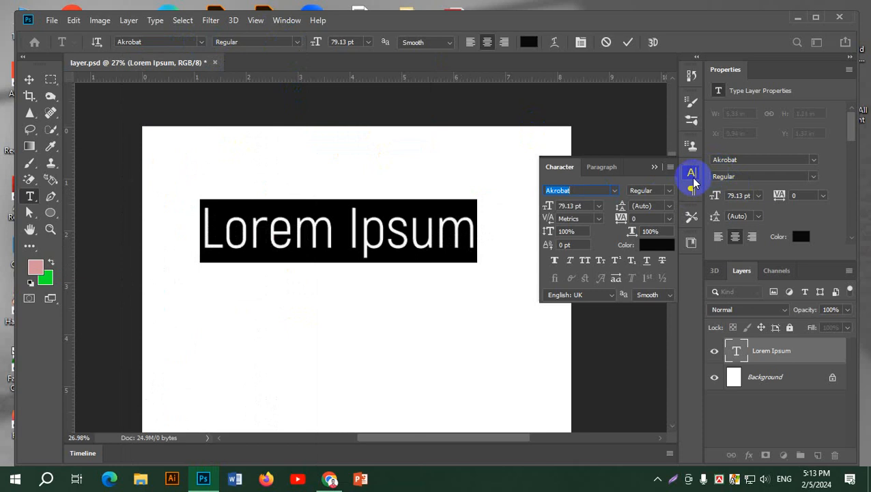
left_click(615, 190)
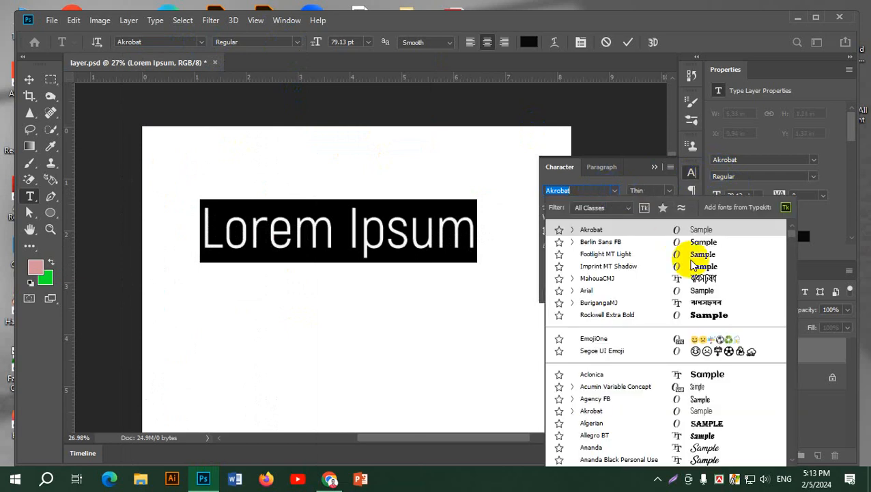
scroll(707, 316, "down", 1)
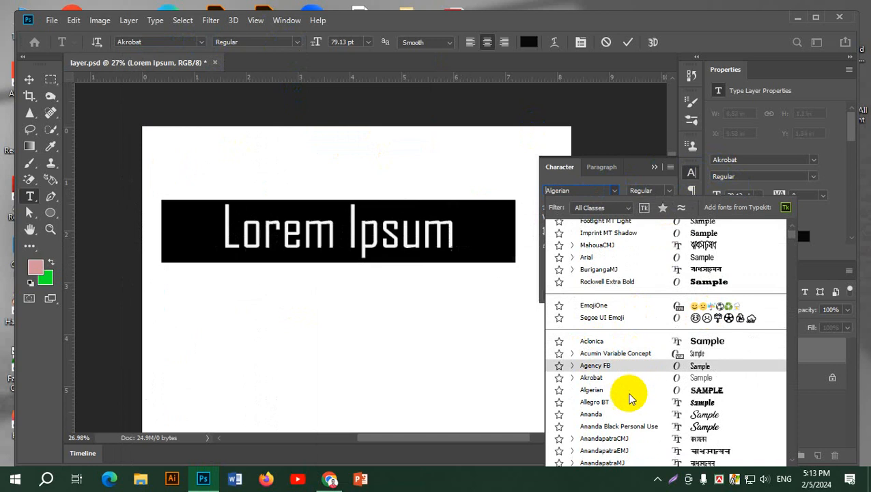
left_click(595, 377)
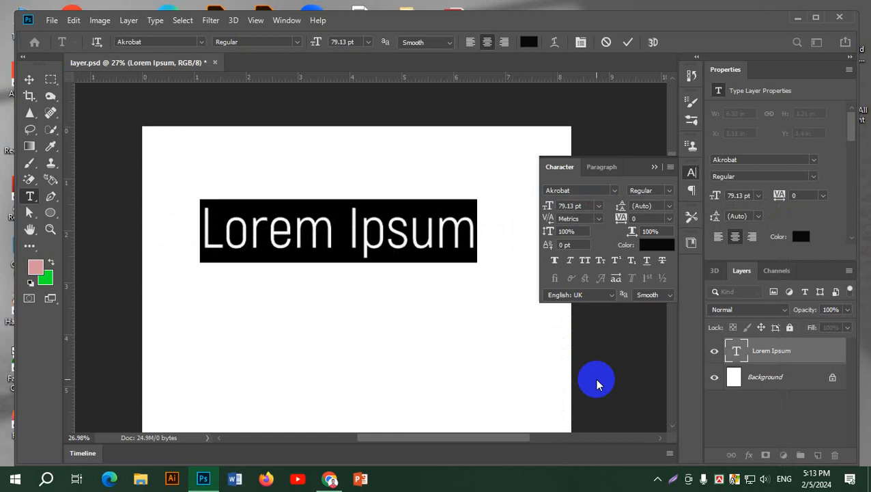
left_click(670, 191)
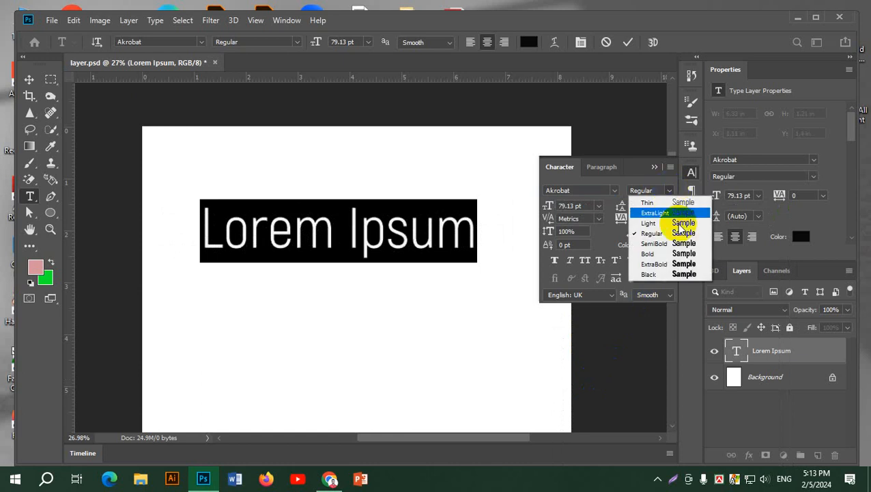
left_click(683, 273)
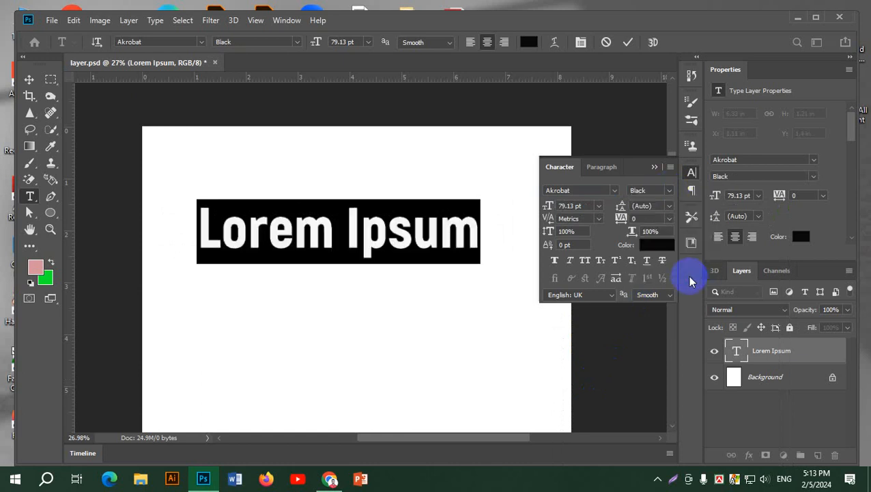
Step: Reapply Akrobat to the Lorem Ipsum text and try the ExtraLight and ExtraBold styles before returning to Black
left_click(672, 194)
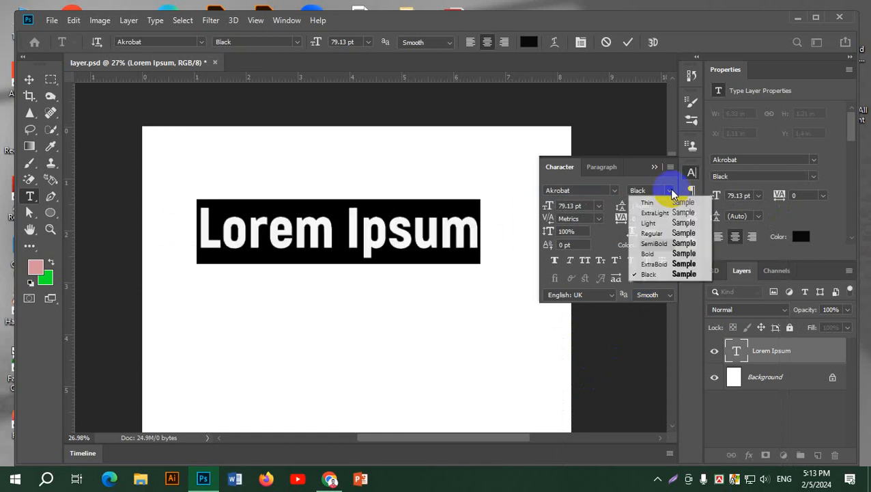
left_click(583, 191)
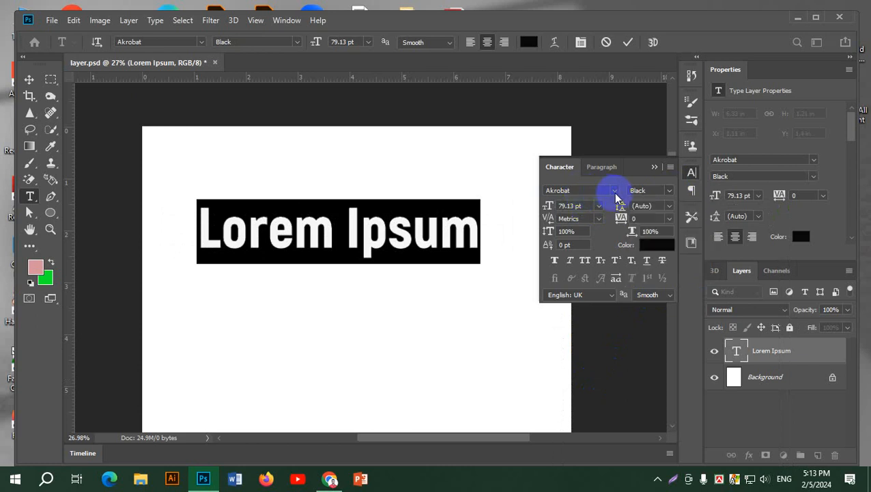
left_click(614, 191)
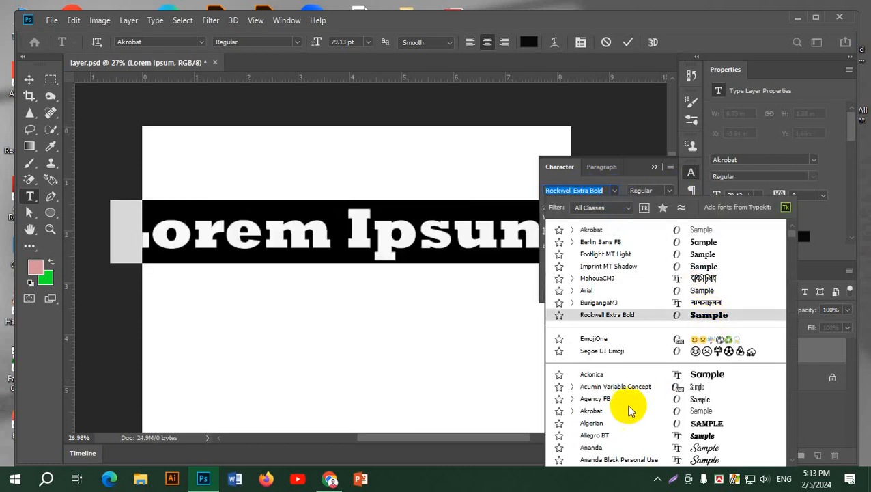
left_click(603, 410)
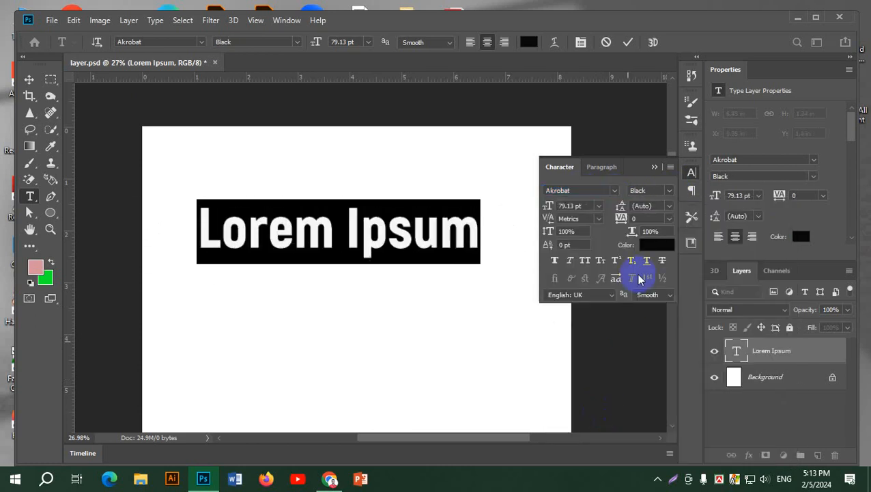
left_click(671, 191)
left_click(685, 214)
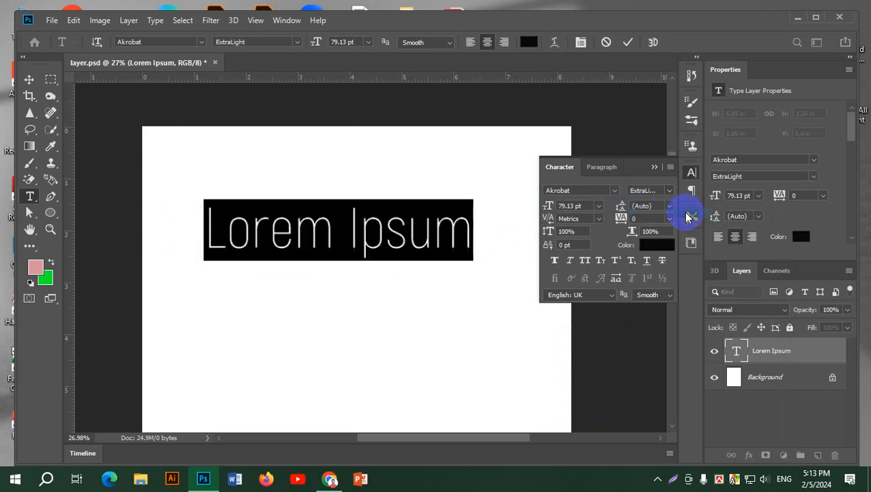
left_click(670, 190)
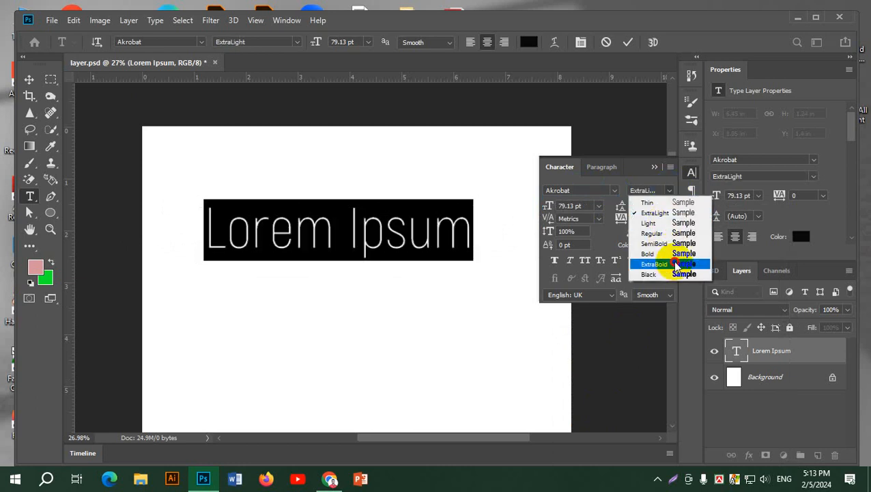
left_click(673, 263)
left_click(668, 191)
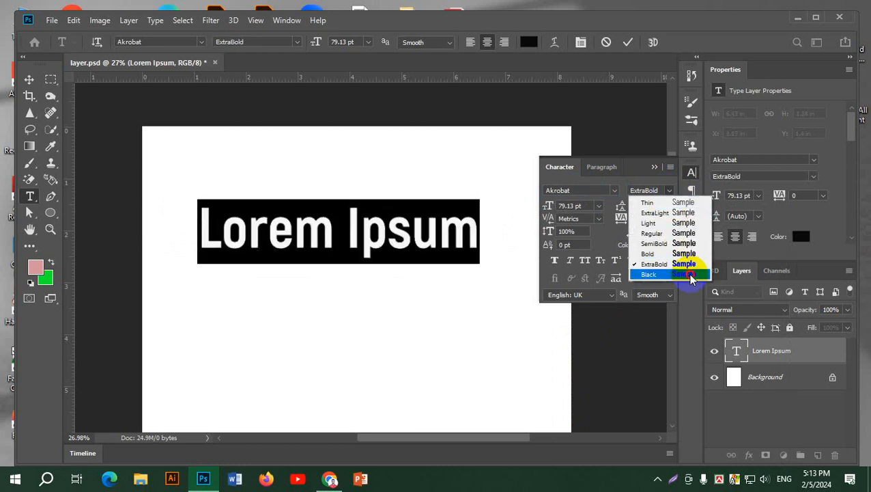
left_click(676, 274)
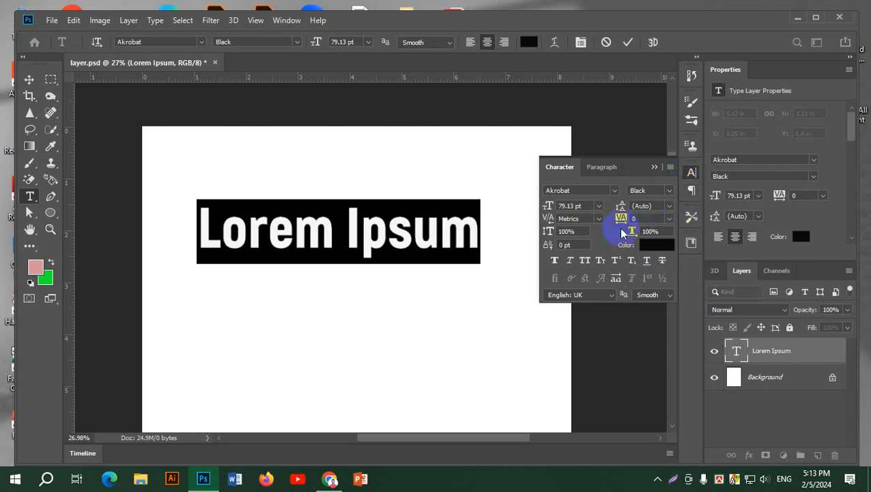
Step: Try font sizes of 72 pt and 16 pt on the Lorem Ipsum text and settle on 48 pt
left_click(600, 208)
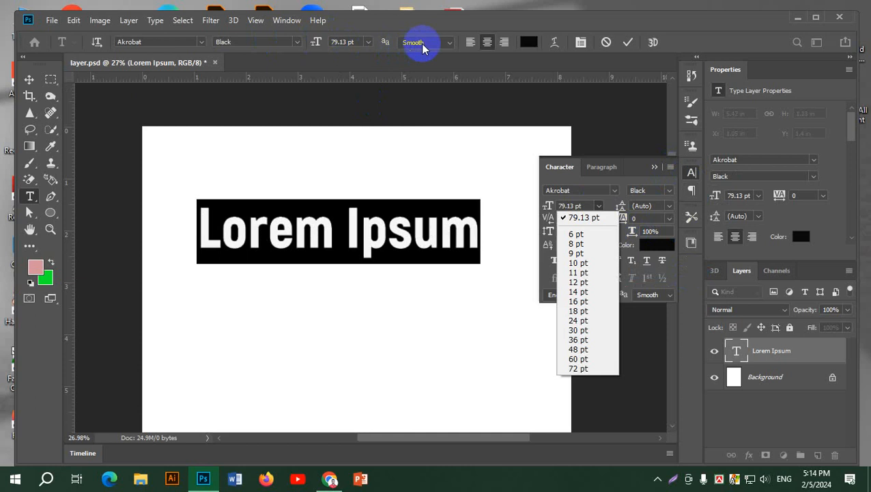
left_click(583, 369)
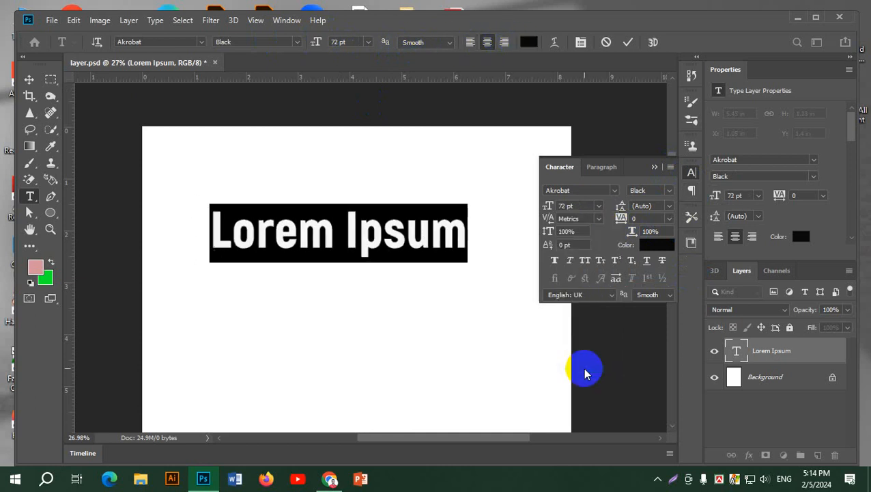
left_click(598, 206)
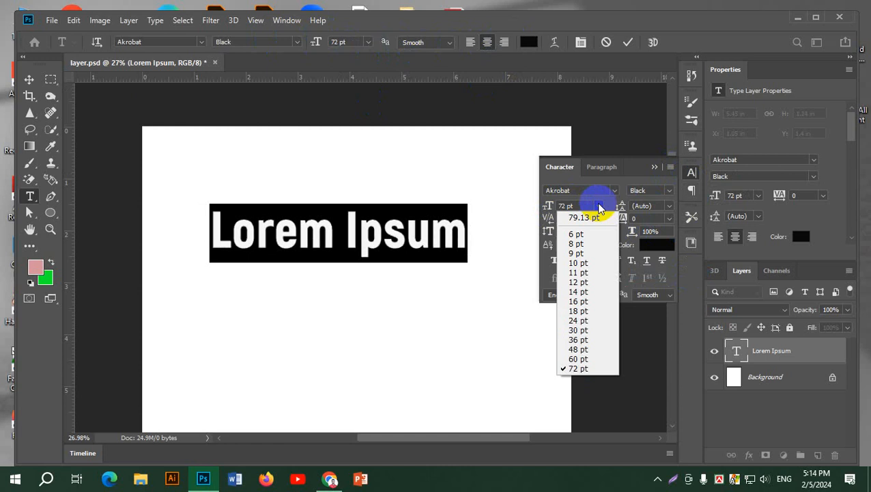
left_click(588, 305)
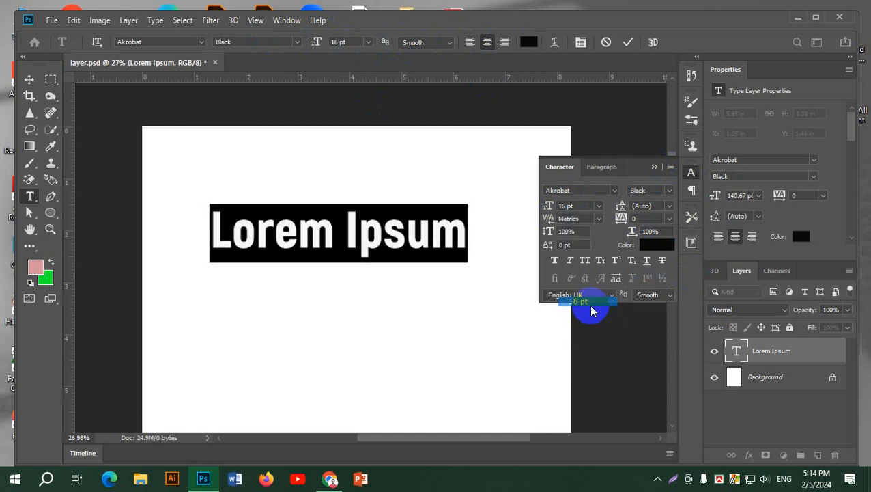
left_click(598, 206)
left_click(593, 351)
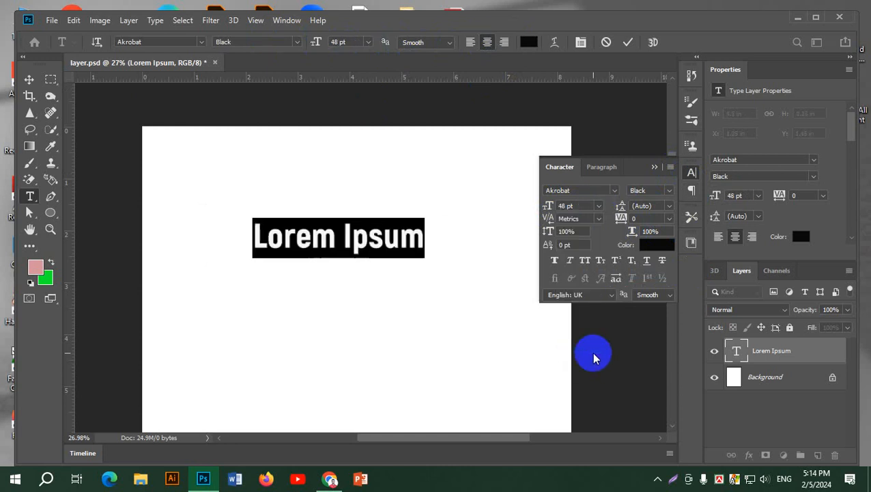
Step: Copy the Lorem Ipsum text and paste it on a second line of the same type layer
left_click(419, 236)
left_click_drag(418, 236, 226, 238)
key("ctrl+c")
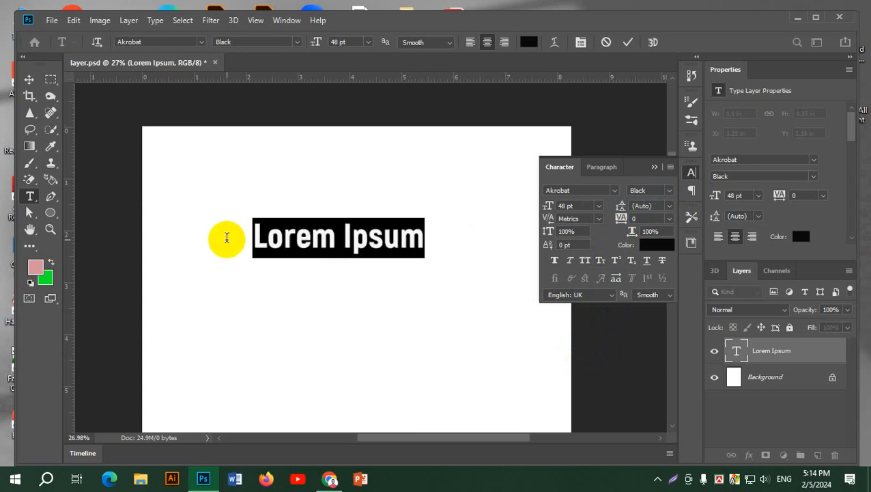
left_click_drag(403, 238, 424, 238)
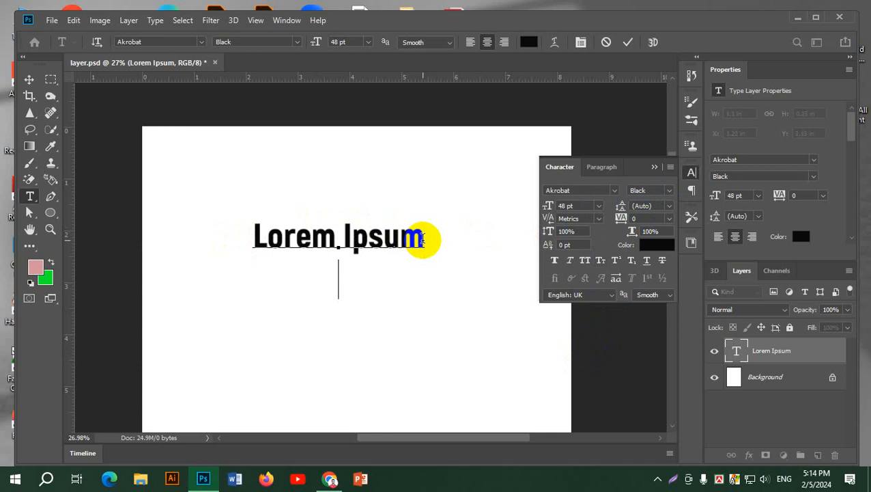
key("Right")
key("Return")
key("ctrl+v")
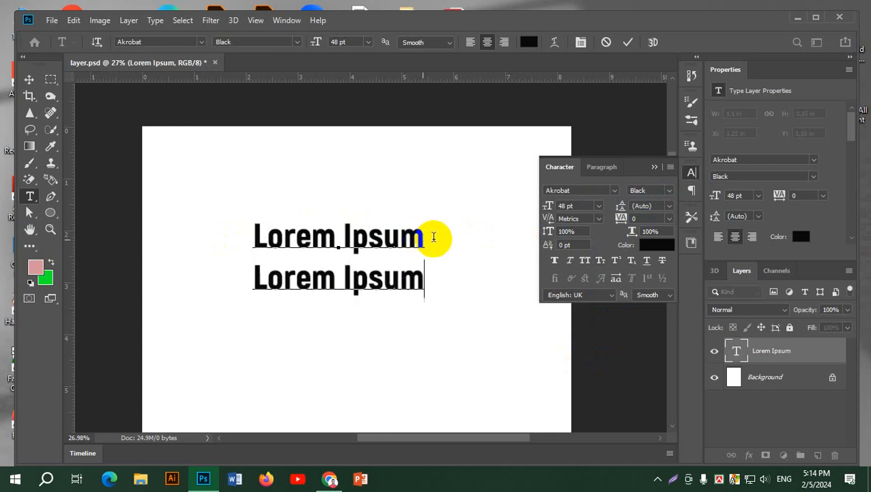
Step: Select both Lorem Ipsum lines, try line spacings of 8 pt and 24 pt, and settle on 48 pt
left_click(255, 235)
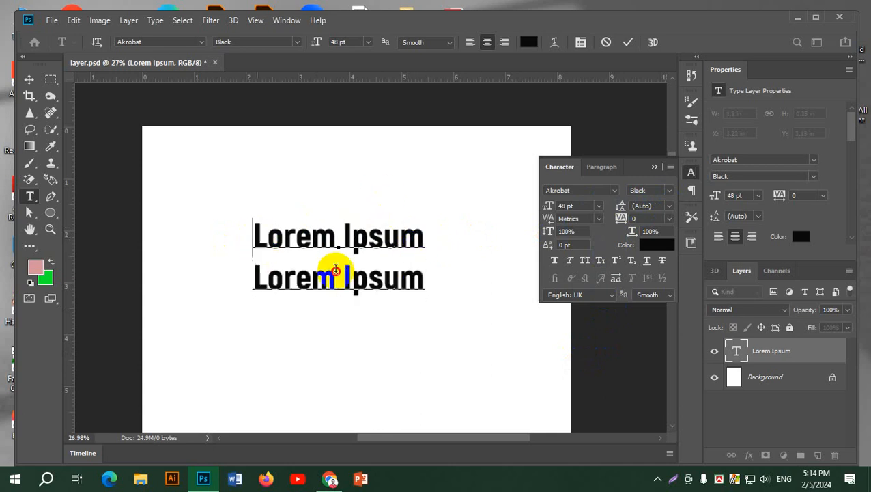
left_click(435, 297, "shift")
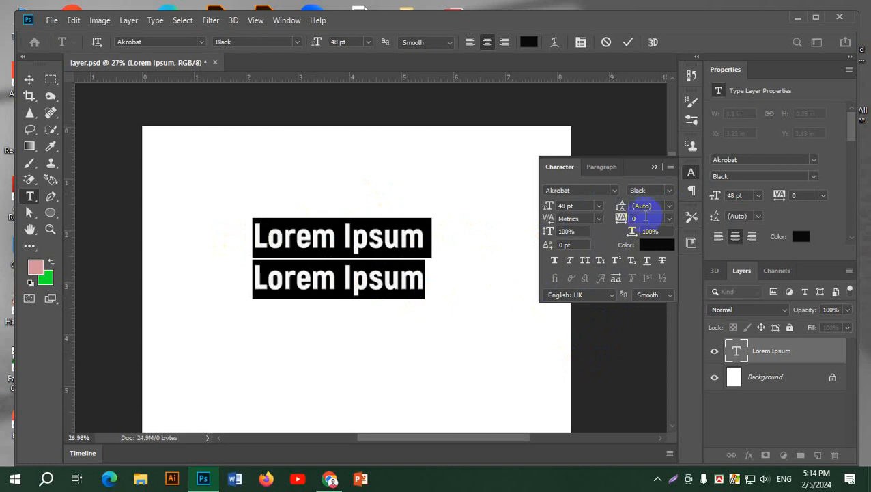
left_click(669, 206)
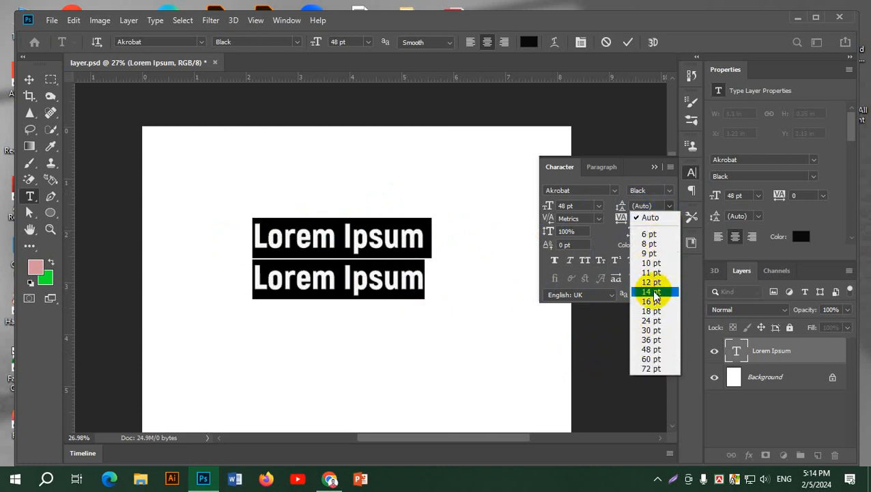
left_click(650, 244)
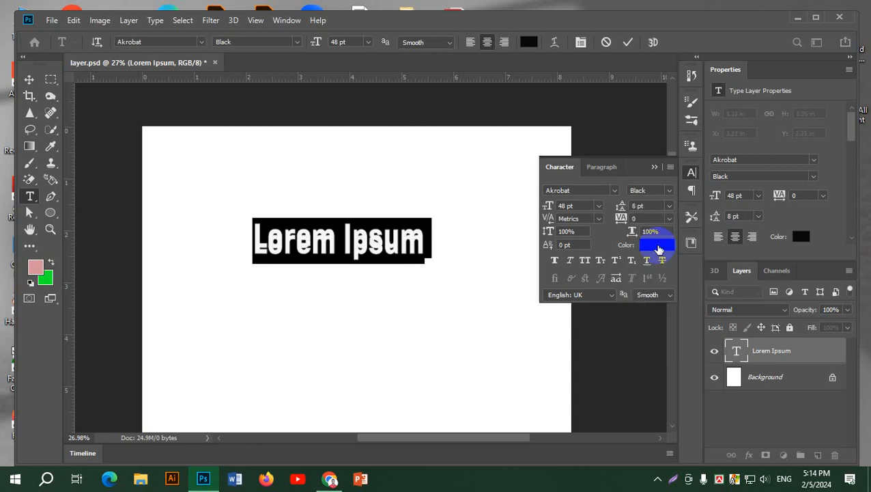
left_click(669, 206)
left_click(652, 321)
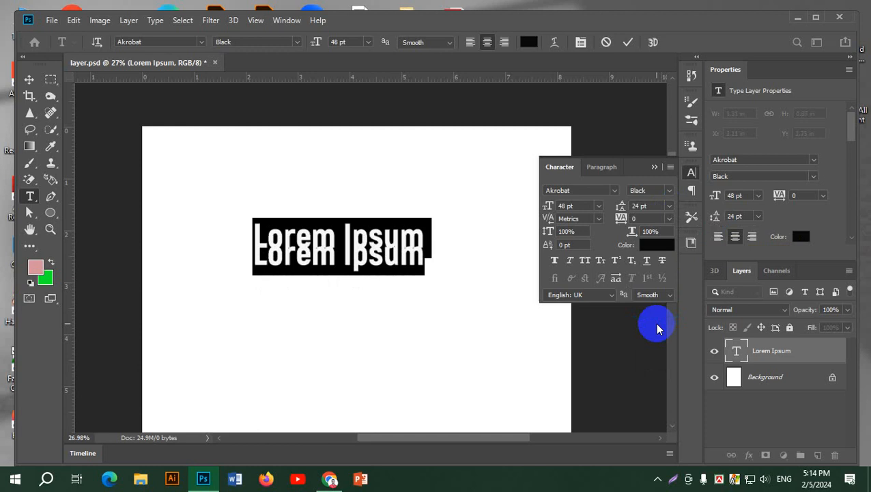
left_click(669, 206)
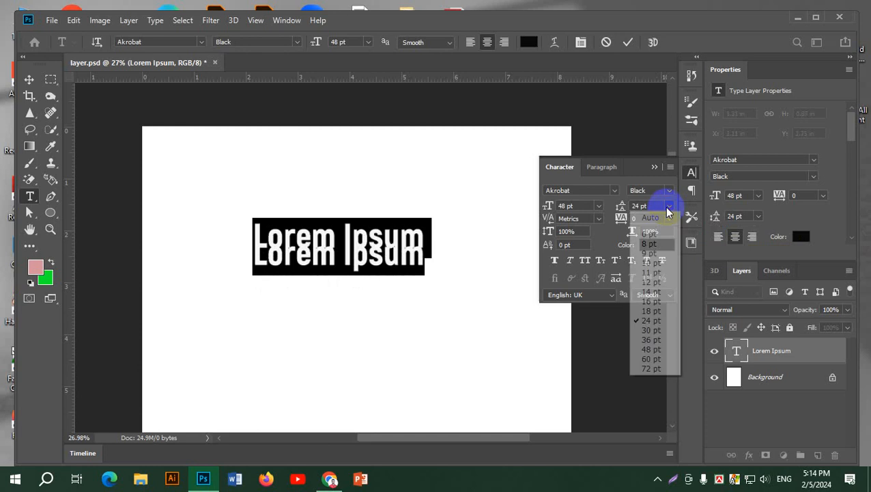
left_click(651, 350)
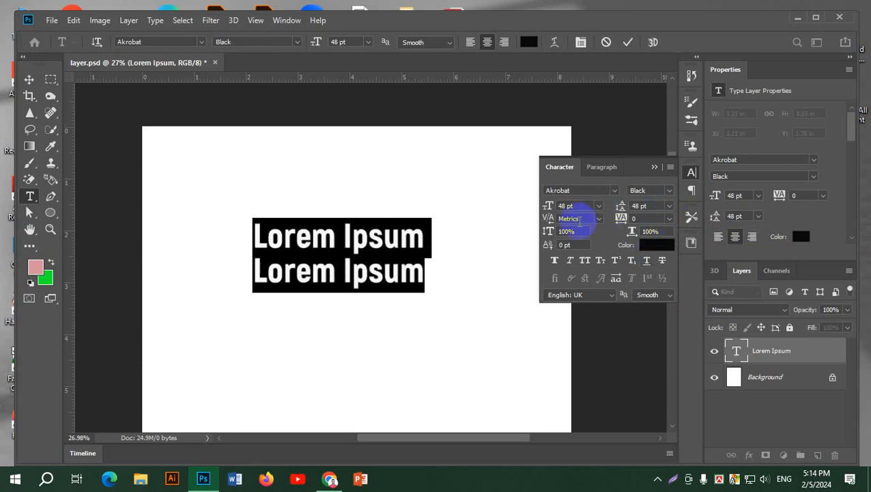
Step: View the available kerning options and set the tracking of both Lorem Ipsum lines to 540
left_click(599, 219)
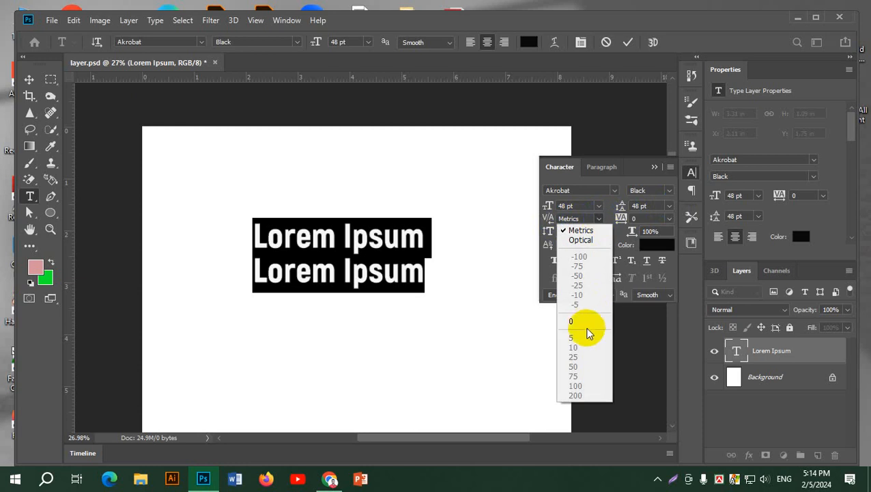
left_click(621, 225)
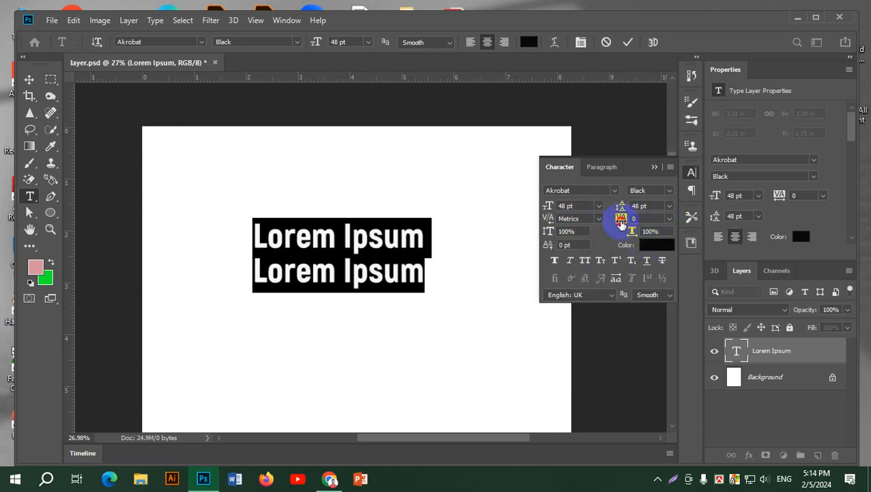
left_click_drag(621, 223, 639, 228)
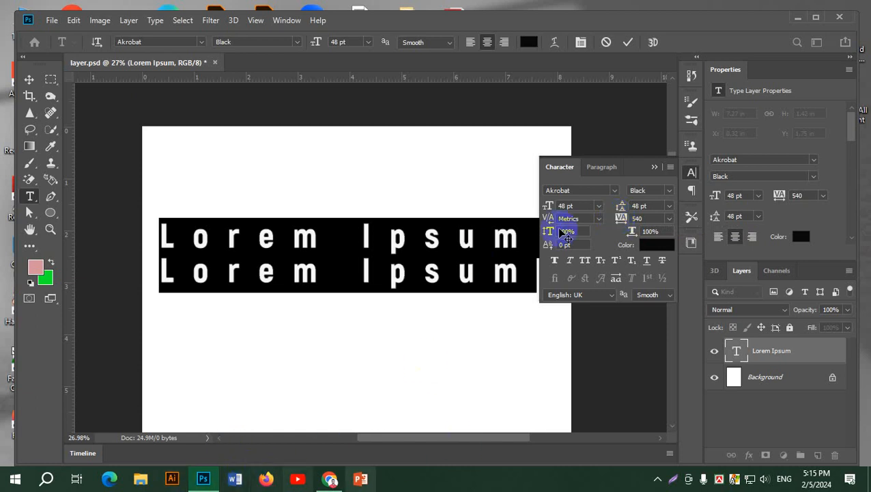
Step: Open the Editable Id Card Design PSD from the desktop without updating its text layers, and close it again
left_click(795, 19)
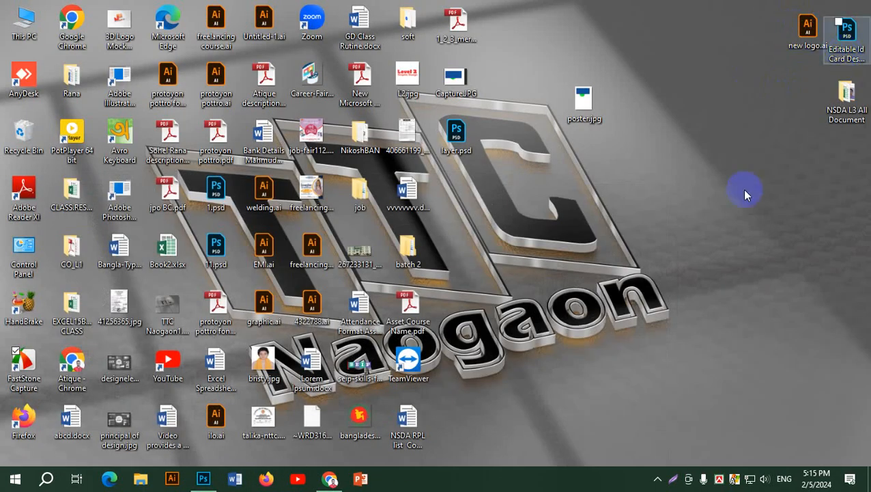
left_click_drag(803, 28, 785, 43)
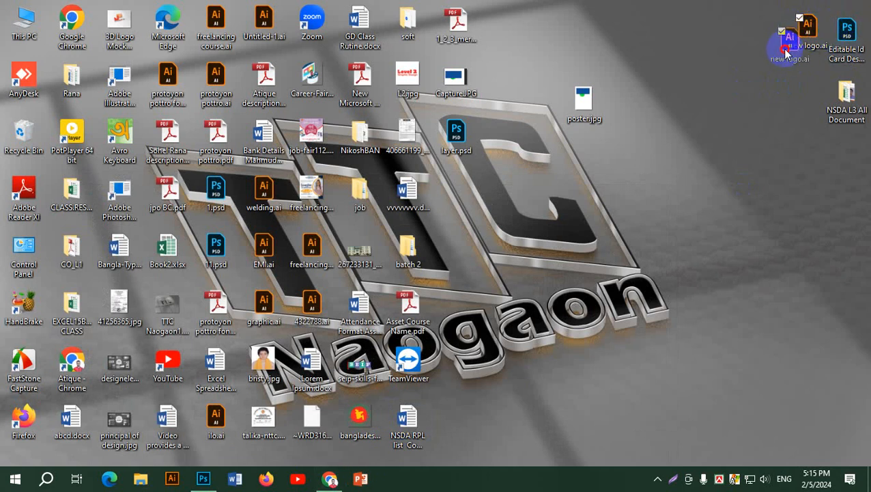
double_click(857, 46)
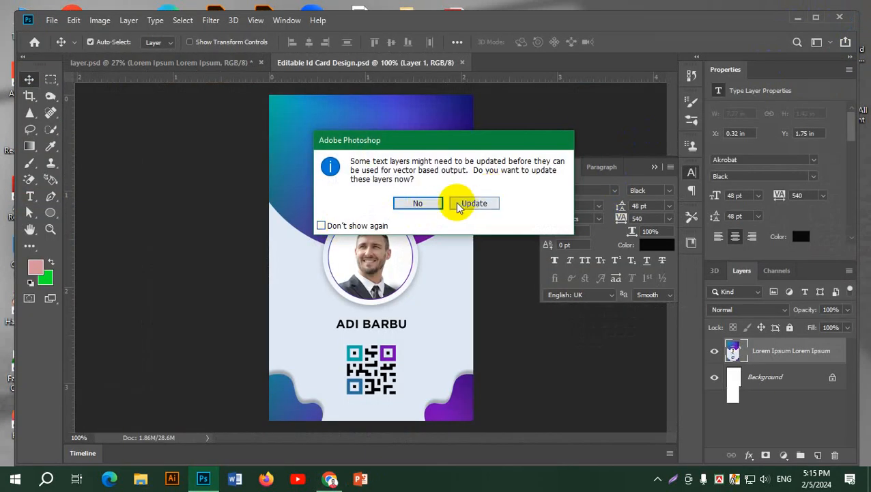
left_click(418, 203)
left_click(459, 63)
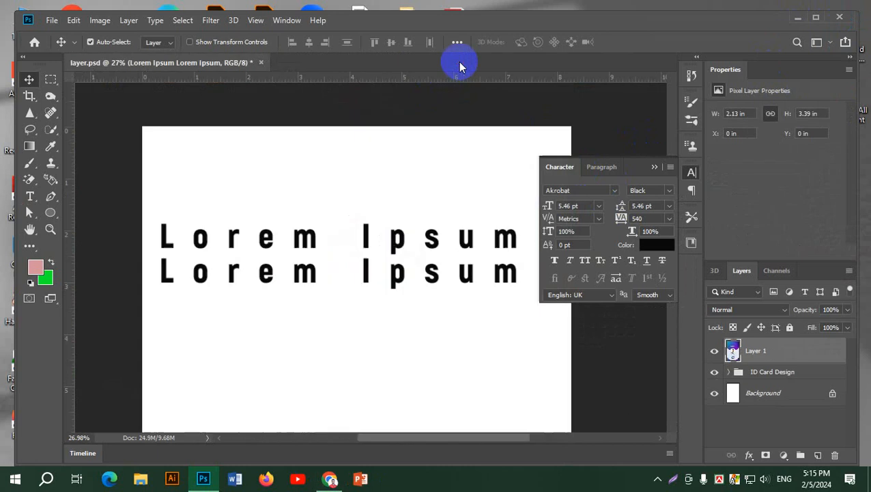
Step: Browse Local Disk (F:) to the FGD Student ID folder and open the student's ID card PSD in Photoshop
left_click(798, 18)
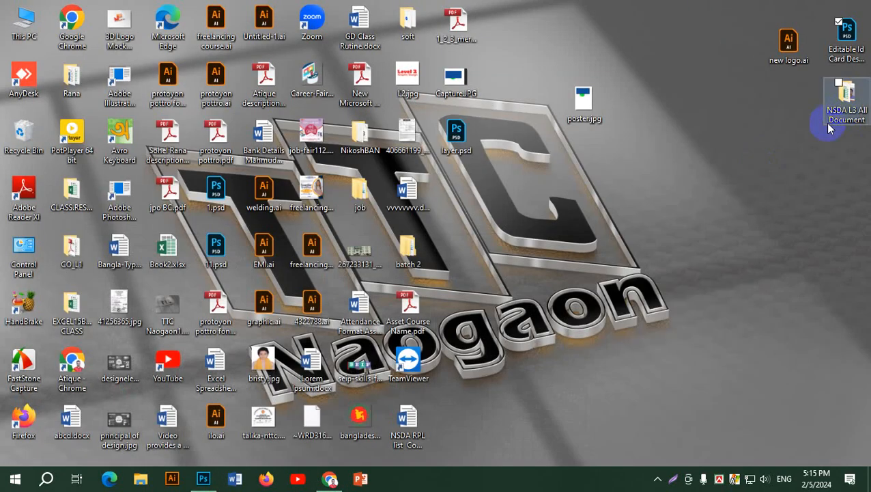
double_click(37, 31)
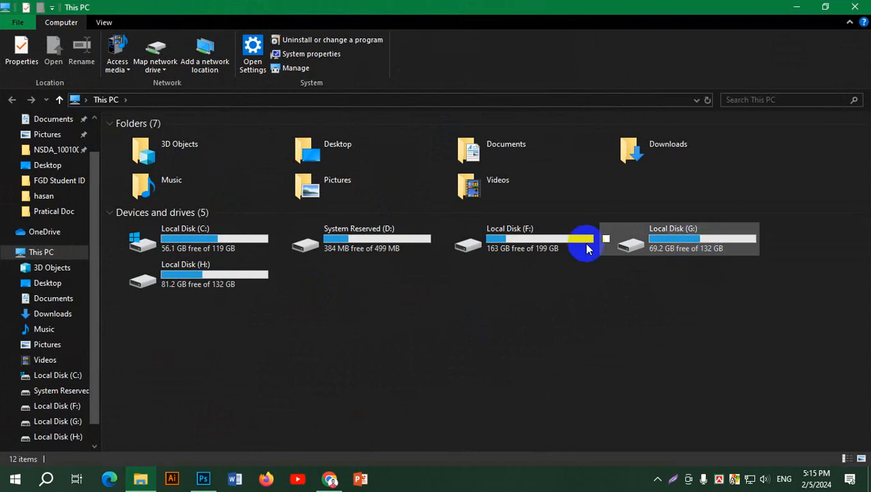
double_click(550, 243)
left_click(146, 137)
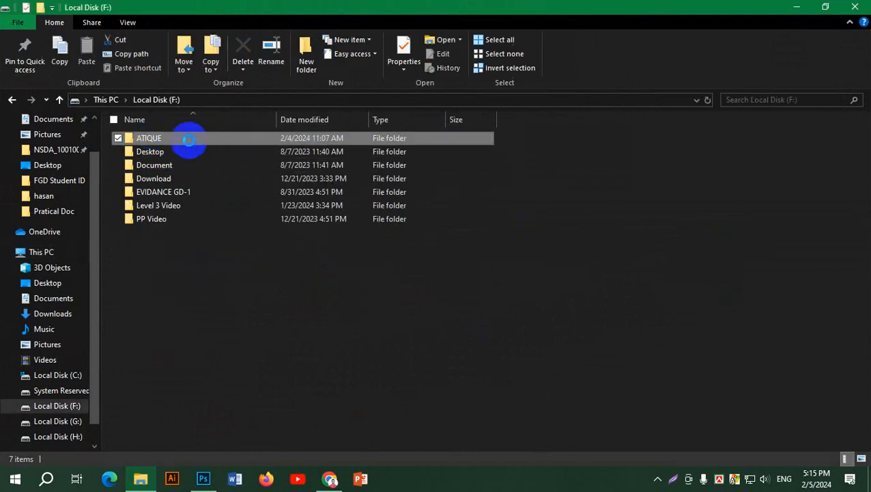
double_click(188, 140)
double_click(163, 139)
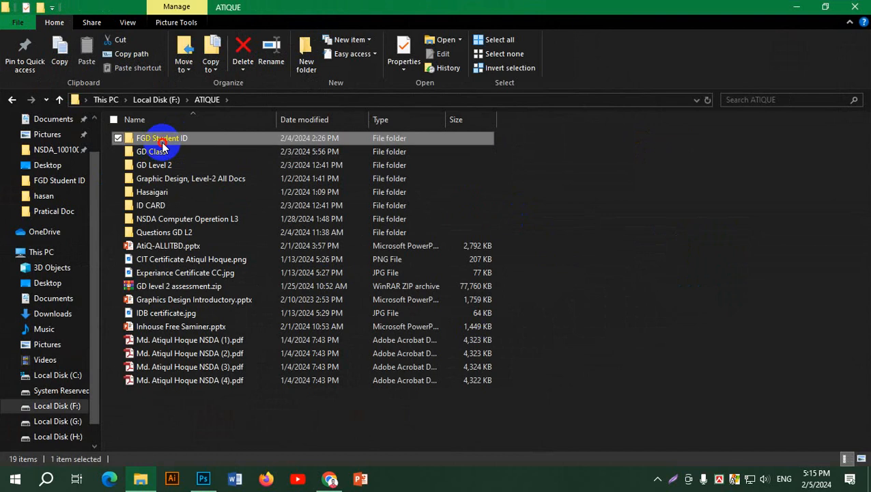
double_click(140, 147)
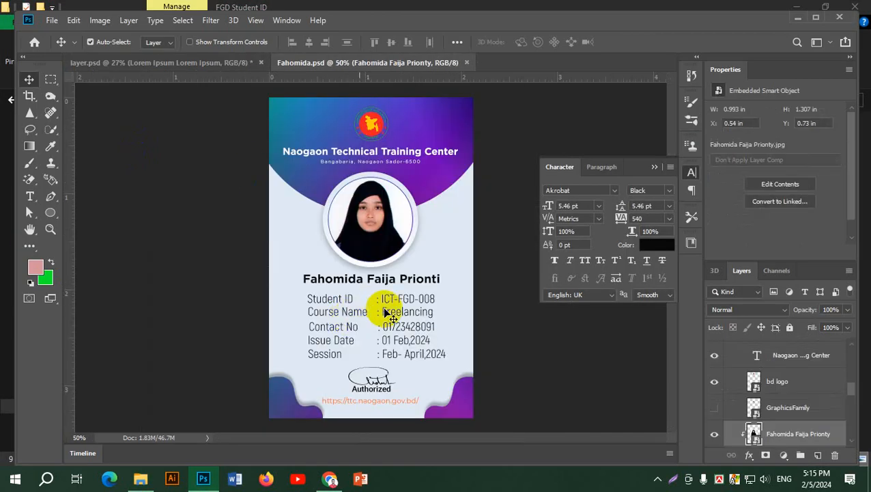
Step: Try a tracking of 380 on the student name text of the ID card and reset it to 0
scroll(391, 297, "up", 3)
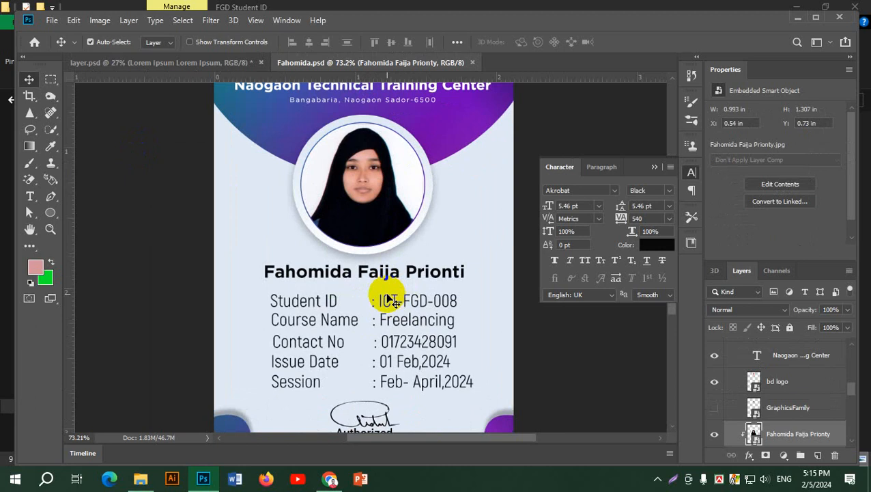
left_click_drag(360, 110, 384, 189)
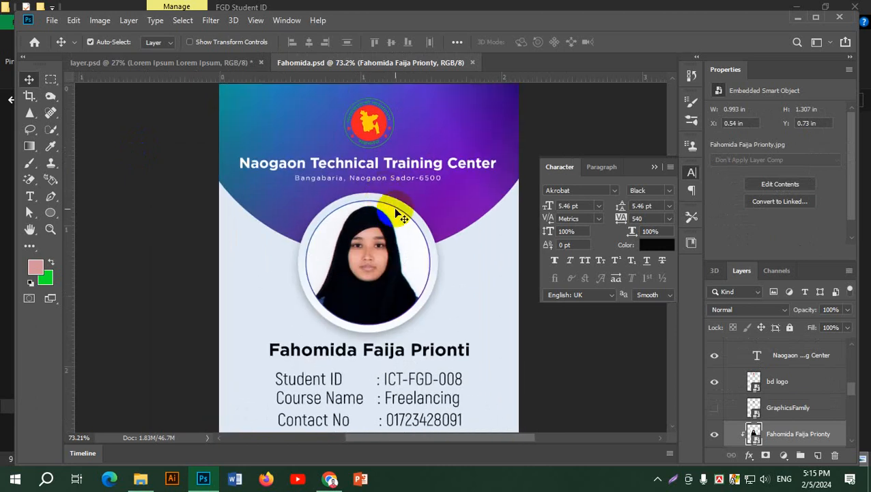
mouse_move(403, 248)
left_mouse_down()
mouse_move(372, 144)
mouse_move(400, 138)
left_mouse_up()
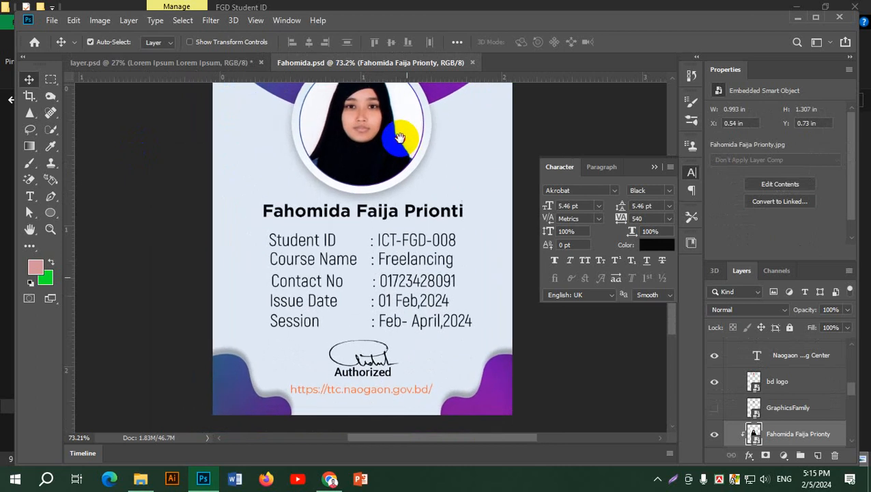
left_click(350, 213)
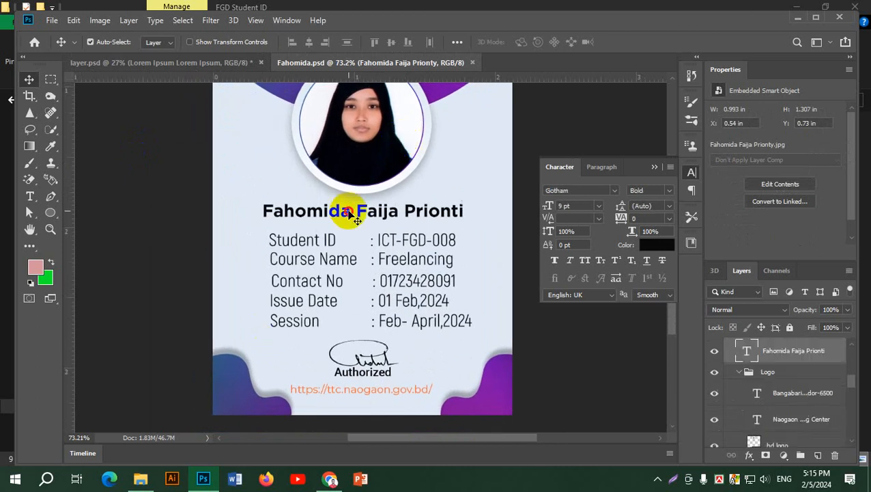
double_click(349, 213)
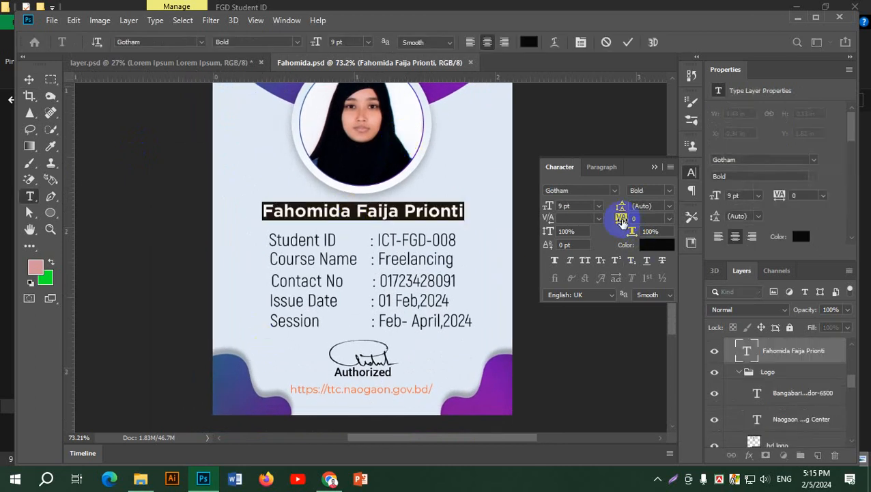
left_click_drag(621, 222, 626, 218)
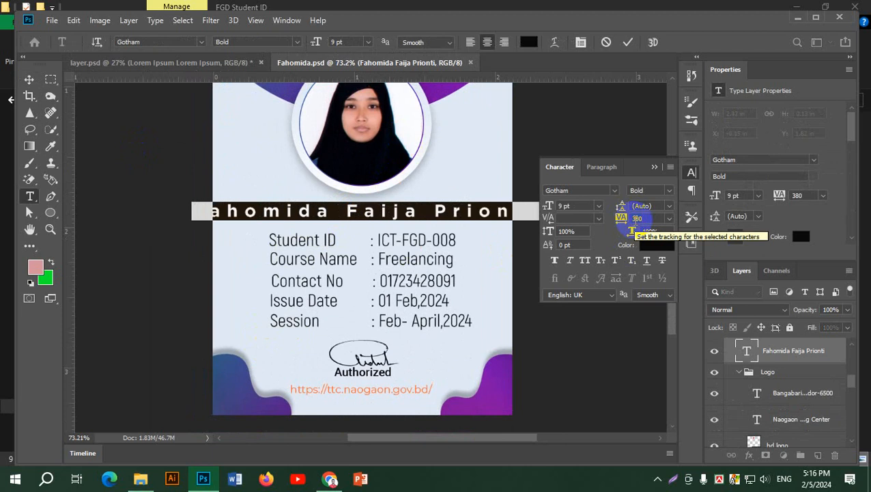
left_click(669, 218)
left_click(663, 295)
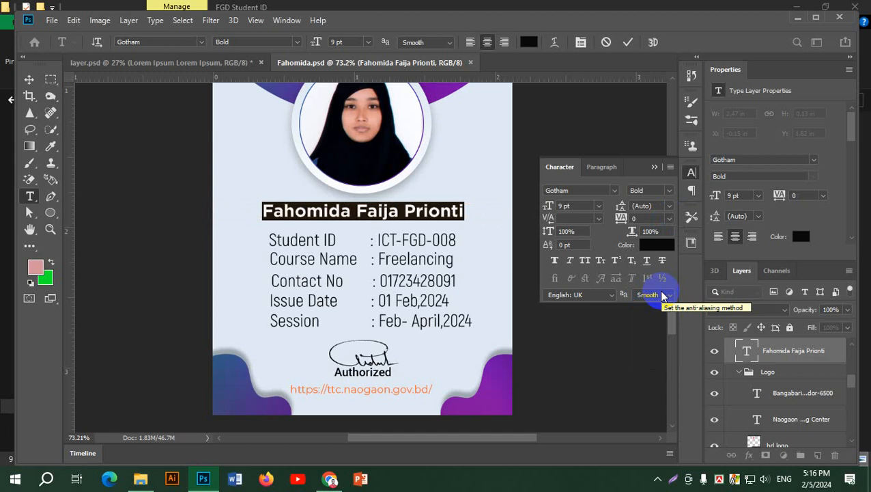
left_click(628, 41)
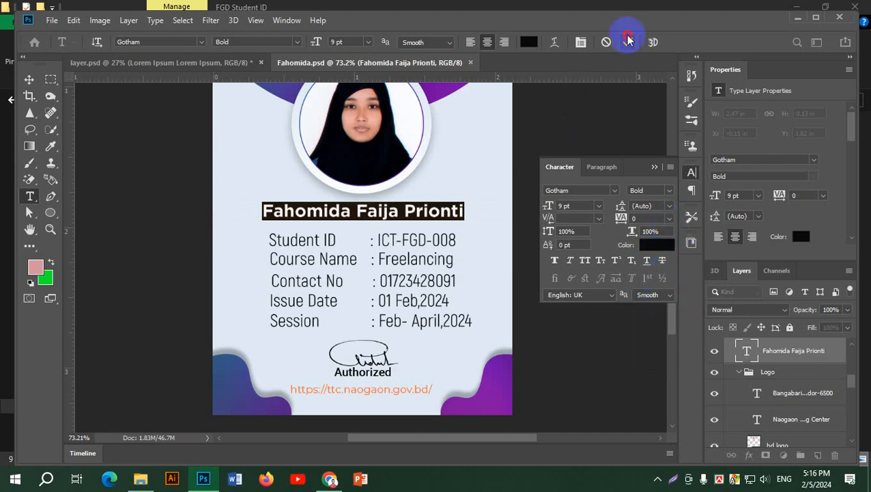
key("v")
Step: Try a tracking of 480 on the small address line under the training center name and cancel the edit
scroll(383, 123, "up", 4)
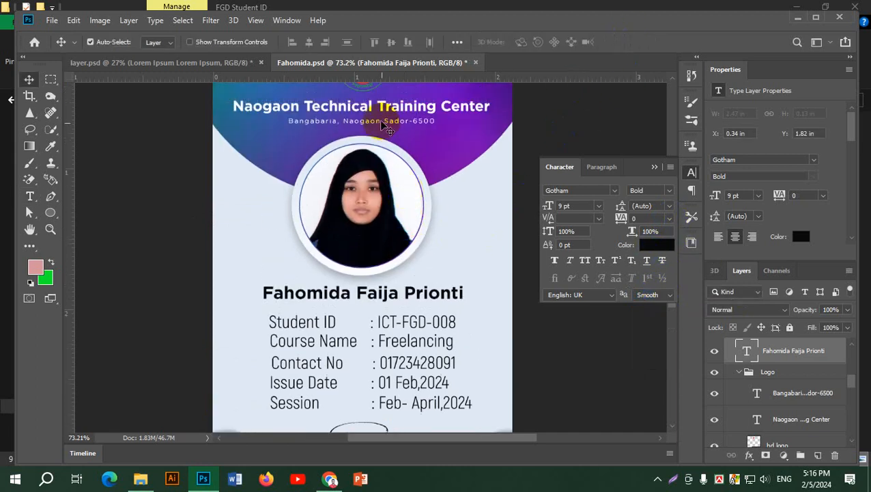
double_click(382, 123)
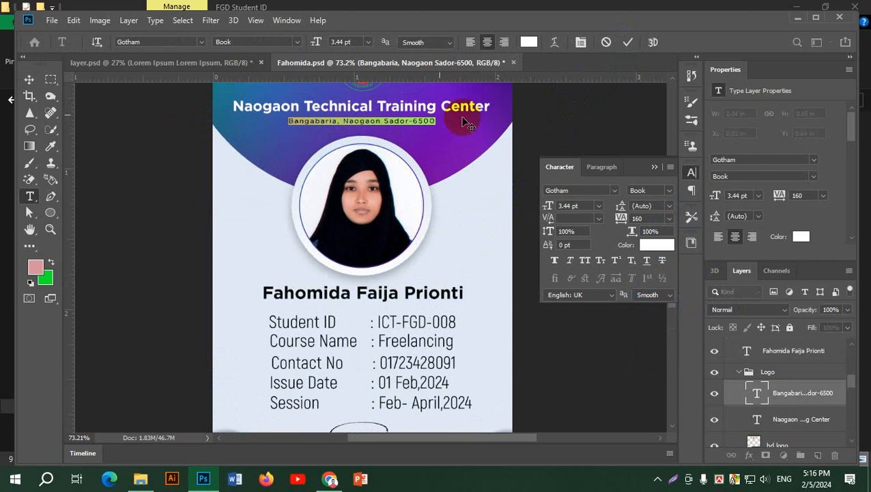
left_click_drag(621, 222, 643, 218)
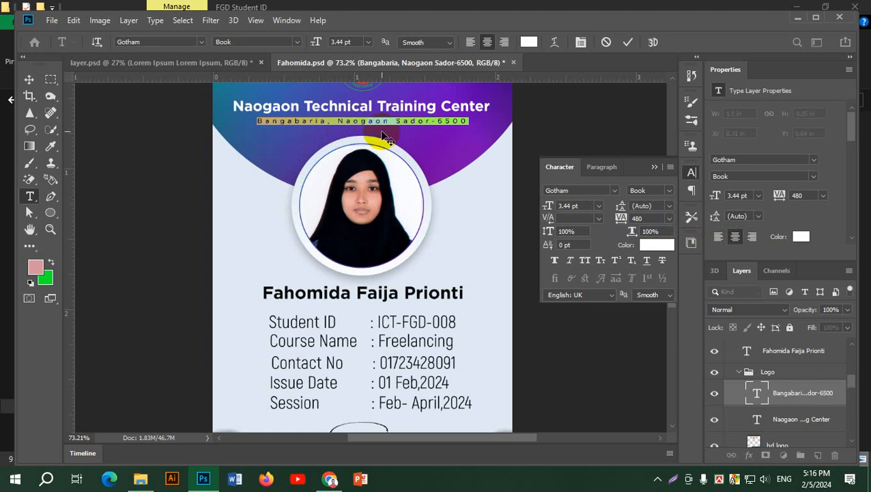
left_click(606, 42)
key("v")
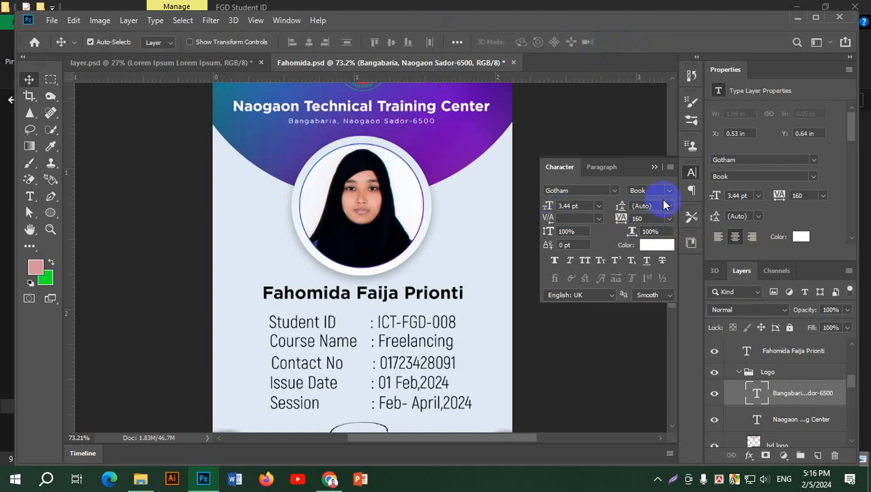
Step: Hide the Character settings and return to the layer.psd document
left_click(691, 172)
left_click(179, 62)
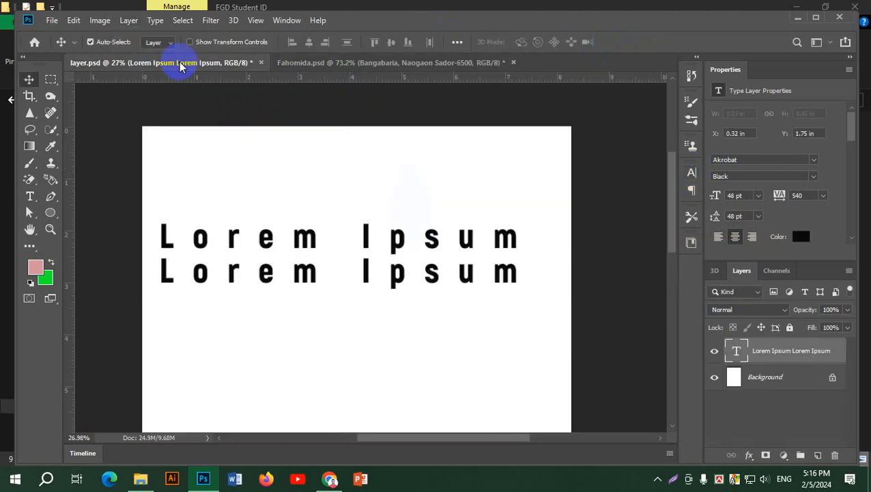
Step: Set the leading of the Lorem Ipsum text to 60 pt and its tracking to 40 in the Character settings
left_click(694, 170)
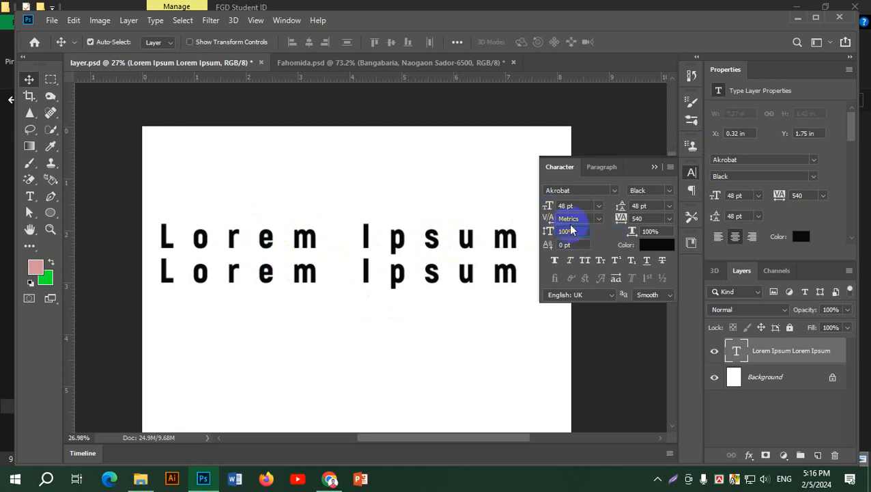
left_click_drag(571, 231, 622, 215)
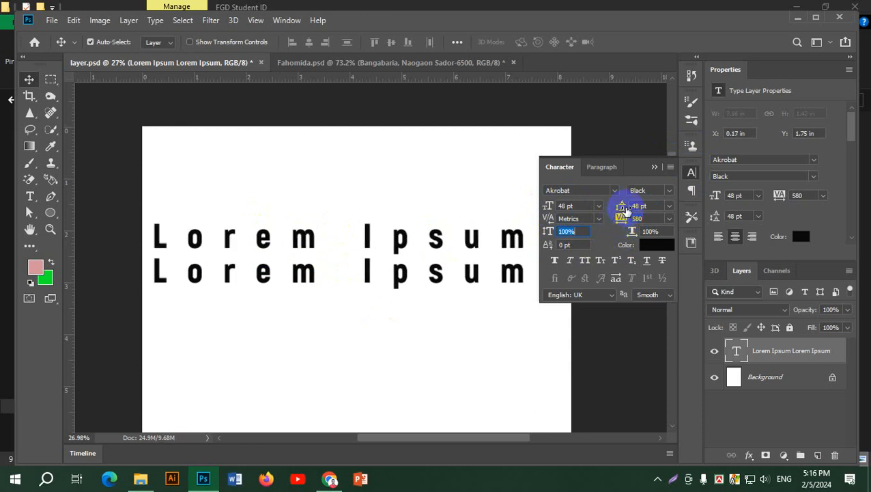
left_click(671, 208)
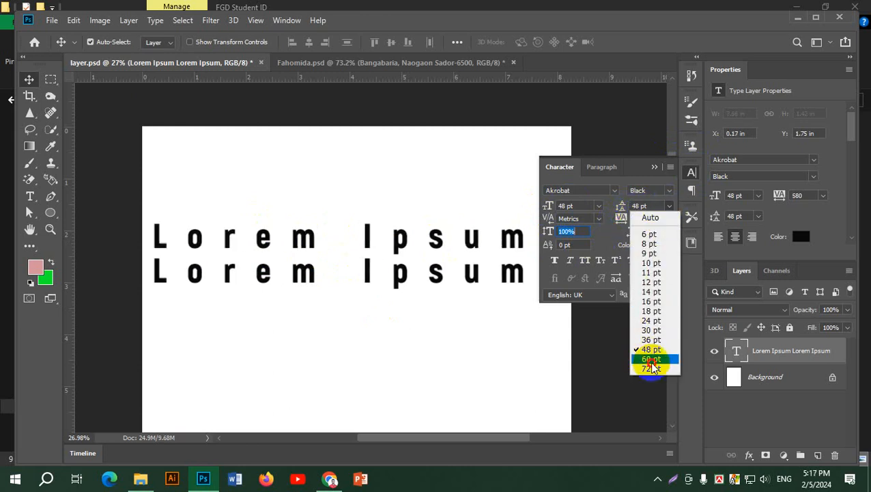
left_click(647, 357)
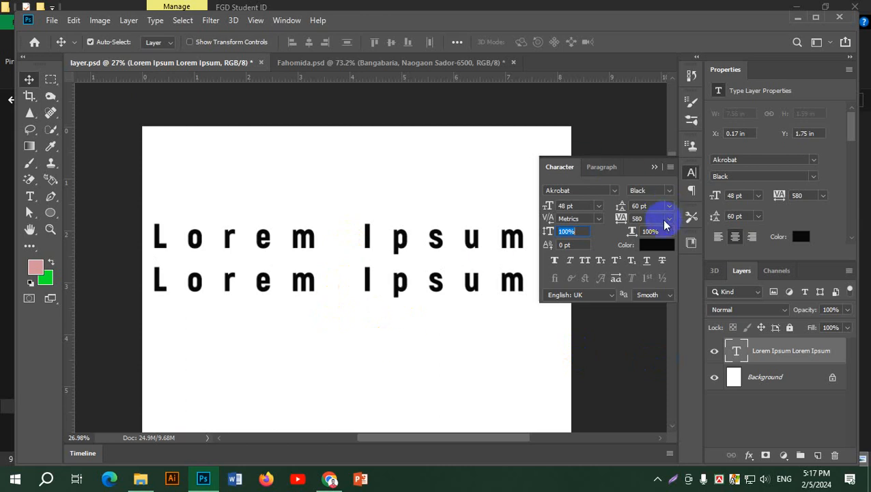
left_click_drag(616, 220, 607, 226)
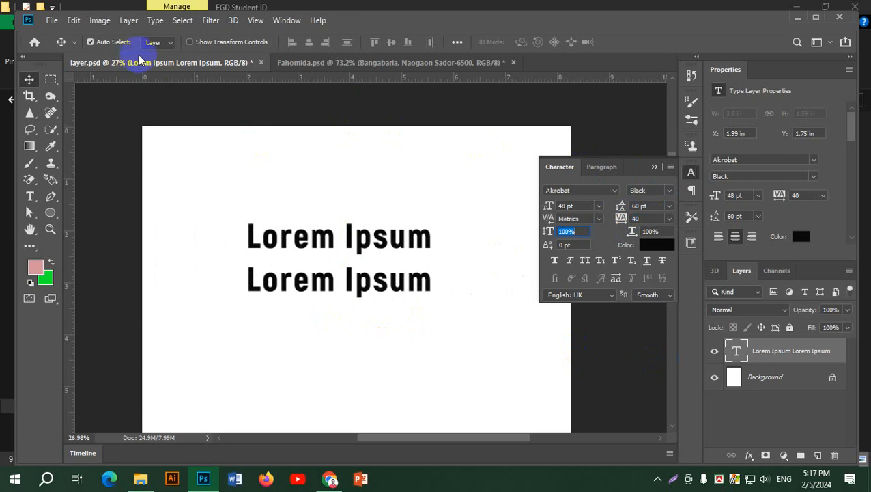
left_click(691, 172)
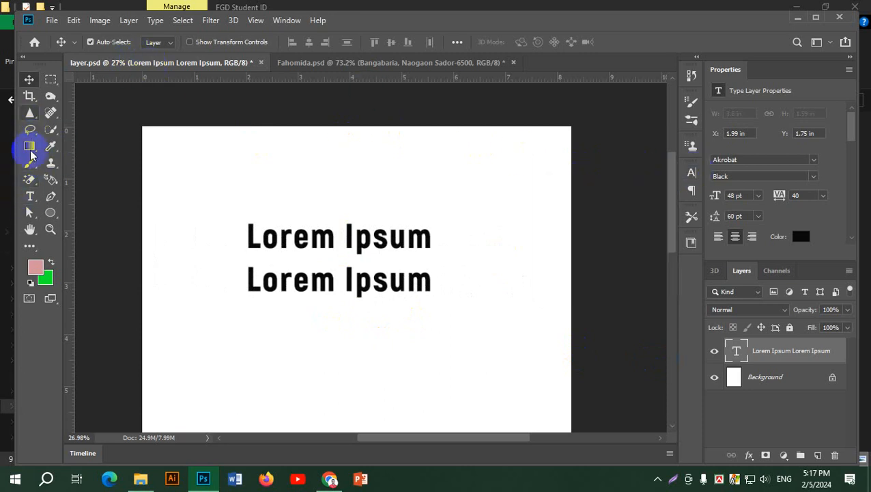
Step: Show the variants of the type tool, then delete the two-line Lorem Ipsum text layer from layer.psd
left_click(30, 197)
right_click(30, 197)
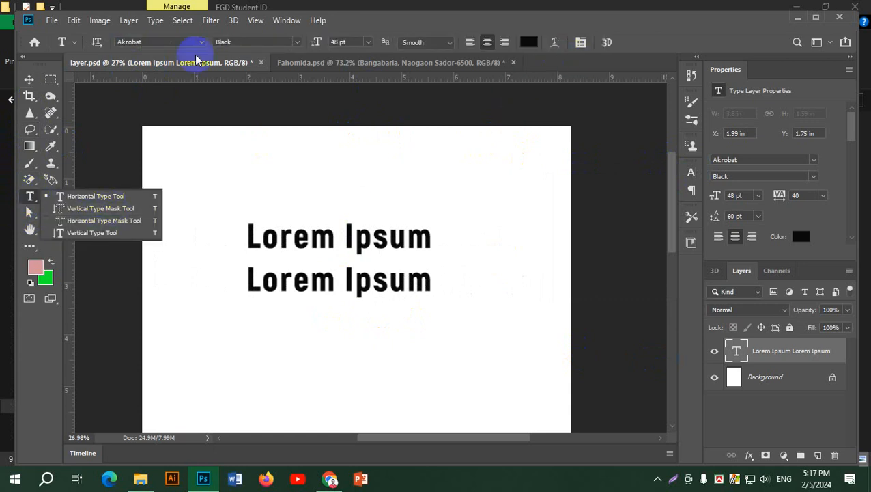
left_click(29, 81)
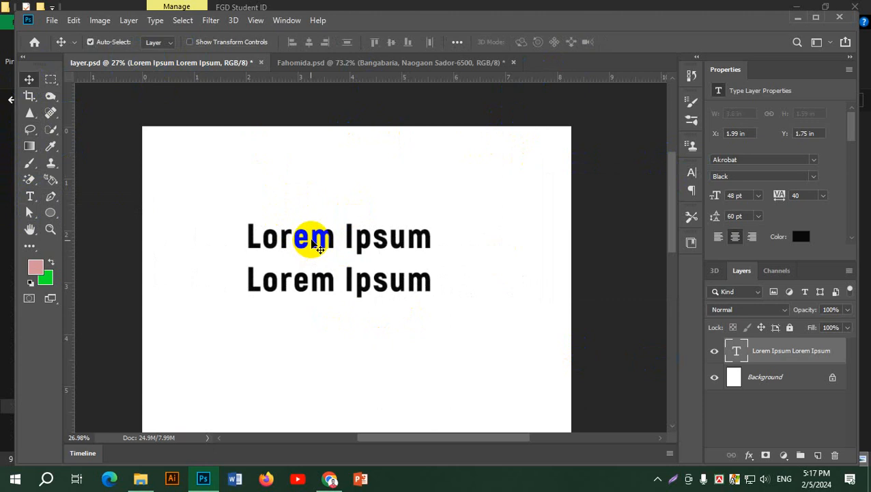
mouse_move(307, 233)
left_mouse_down()
mouse_move(299, 209)
mouse_move(311, 229)
left_mouse_up()
key("Delete")
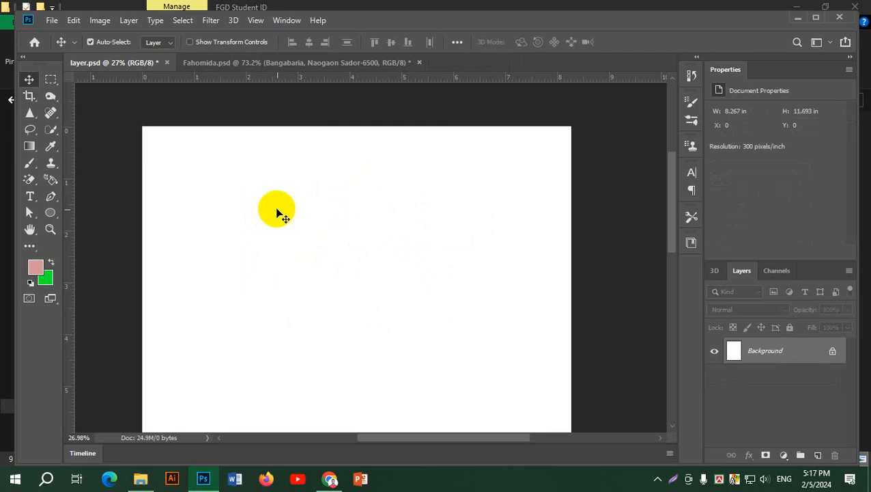
Step: Find the JPG portrait photo in the Desktop folder and open it as a document
left_click(53, 22)
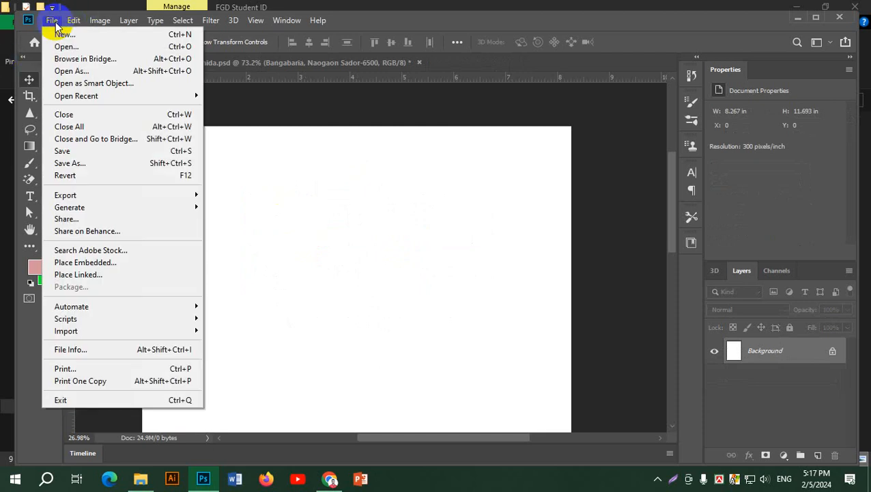
left_click(68, 48)
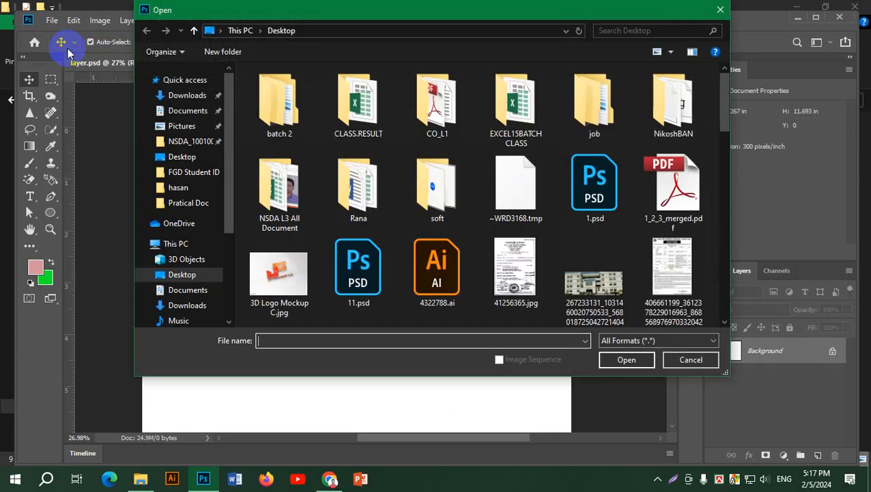
scroll(661, 214, "down", 1)
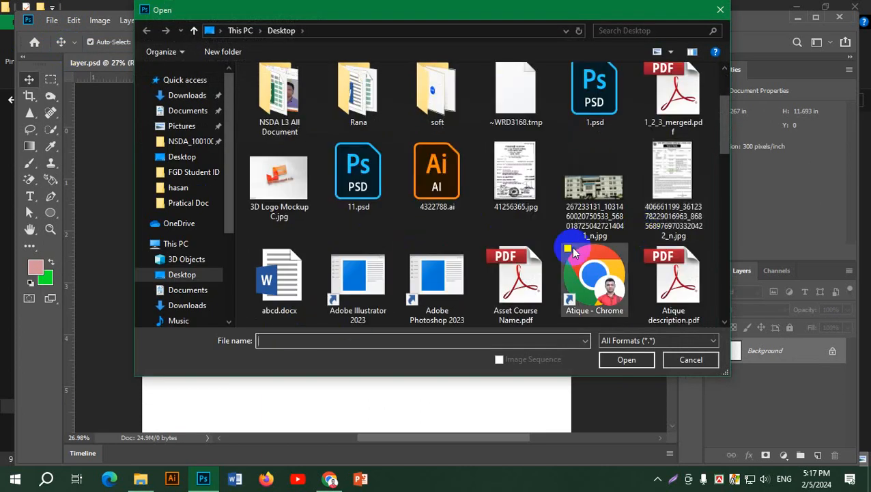
scroll(573, 252, "down", 4)
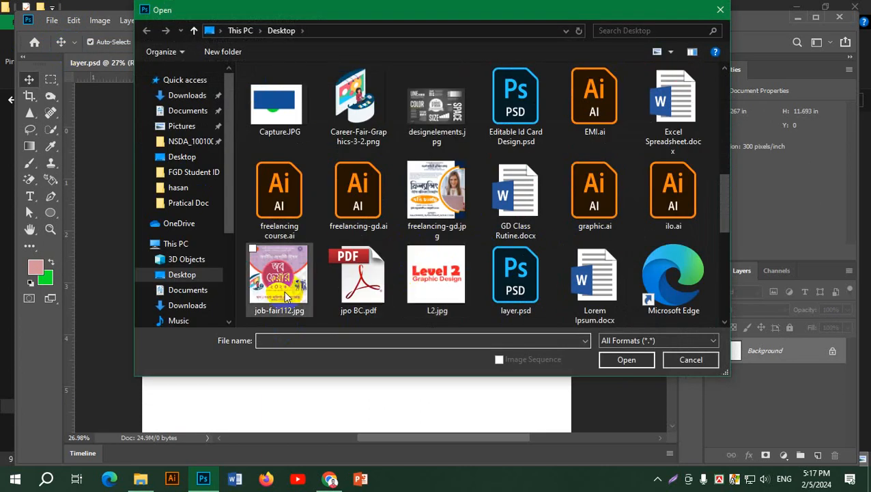
scroll(467, 282, "down", 4)
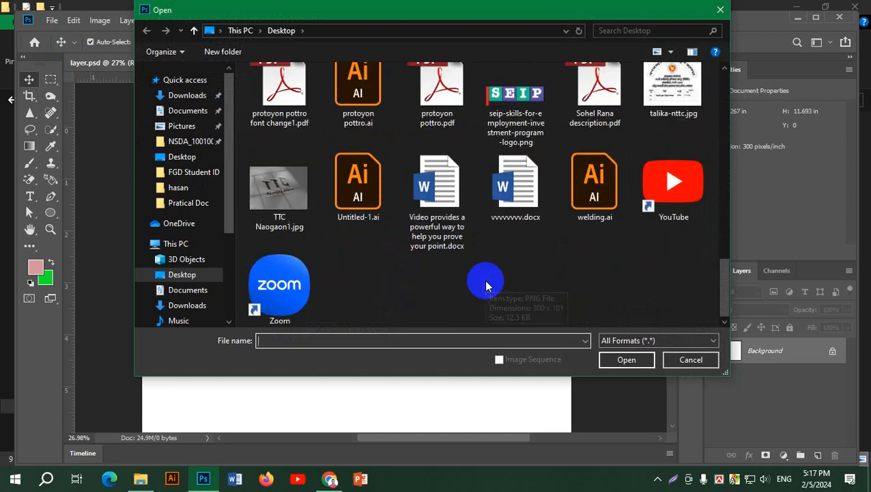
scroll(487, 277, "up", 9)
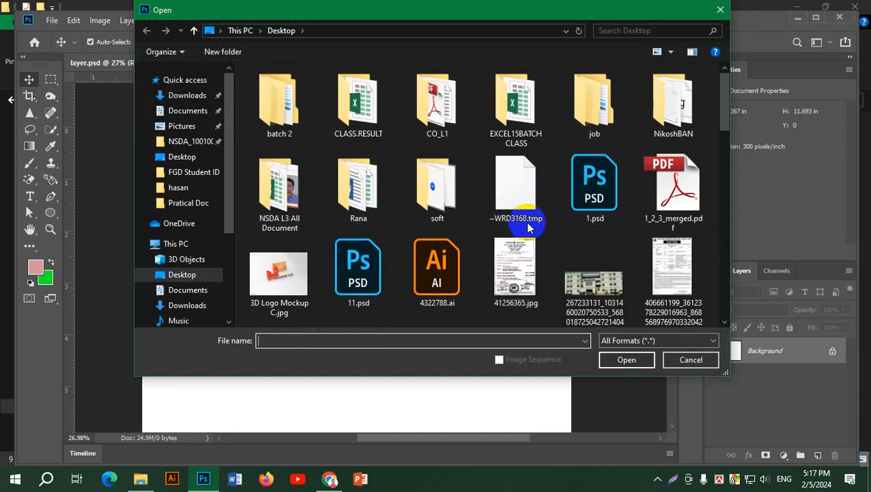
scroll(528, 224, "down", 7)
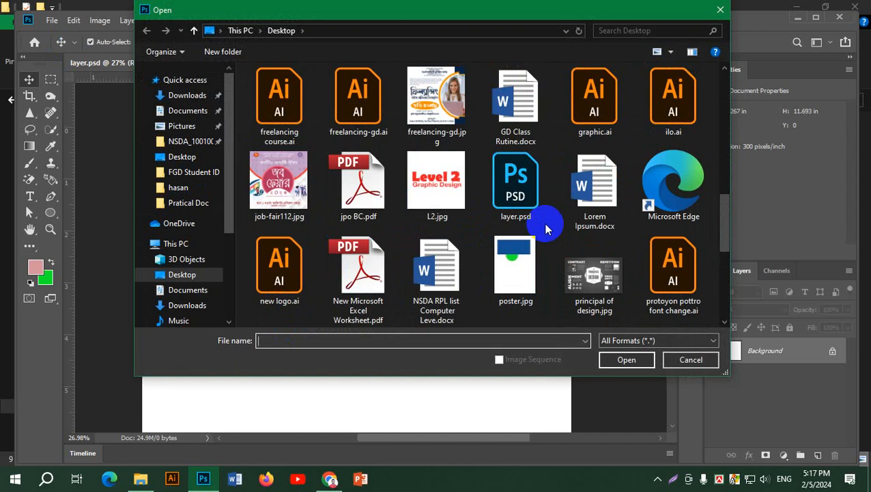
scroll(549, 229, "up", 3)
left_click(690, 86)
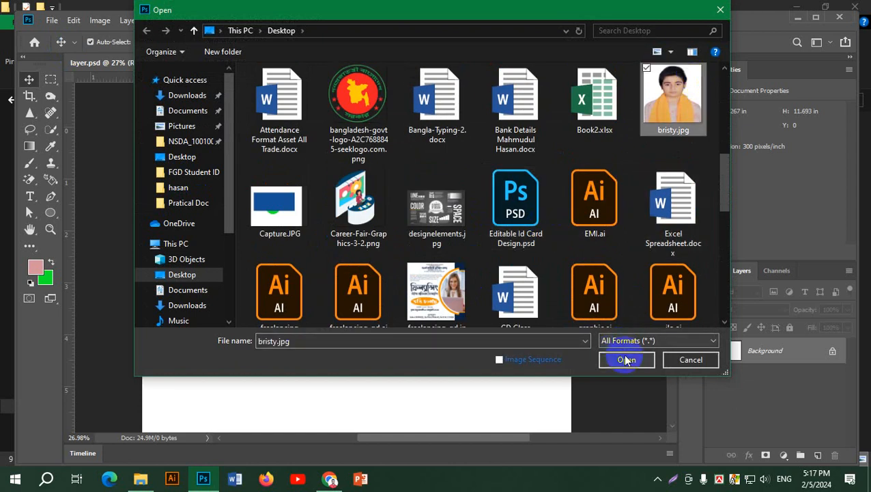
left_click(626, 359)
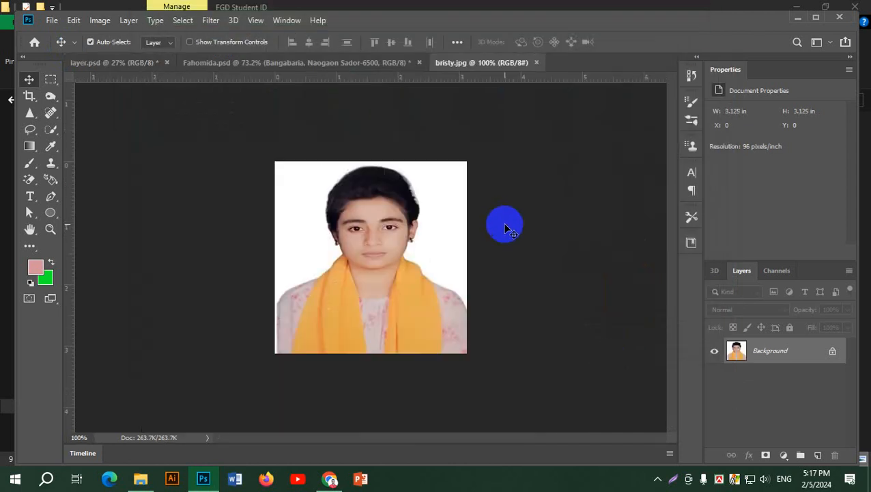
Step: Place Lorem Ipsum placeholder text over the lower part of the portrait with the Horizontal Type Mask Tool
scroll(447, 232, "up", 4)
scroll(446, 229, "up", 2)
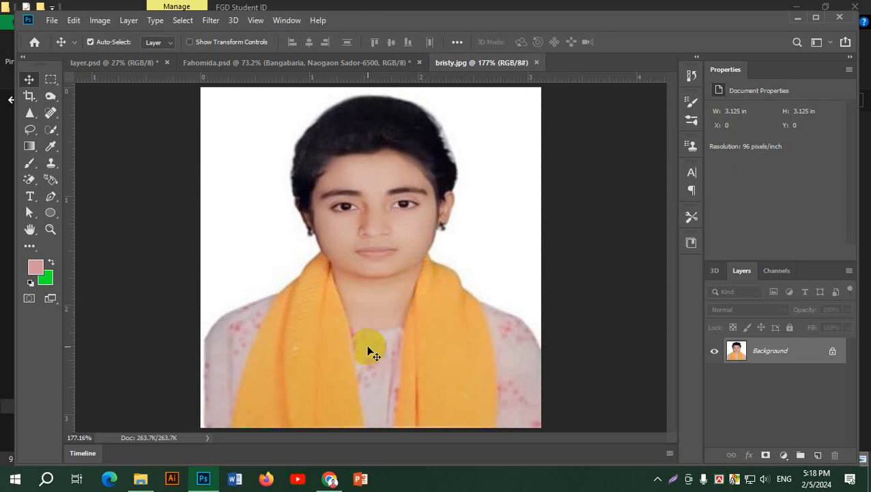
key("ctrl")
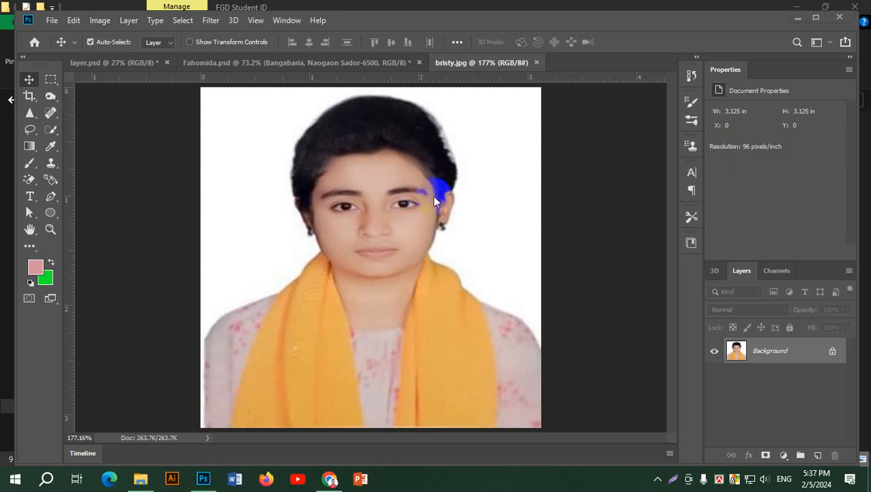
left_click(31, 198)
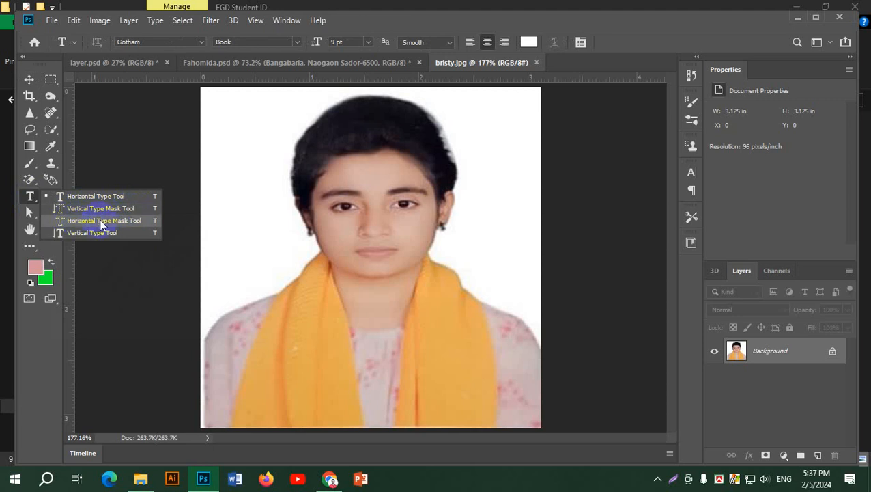
left_click(103, 220)
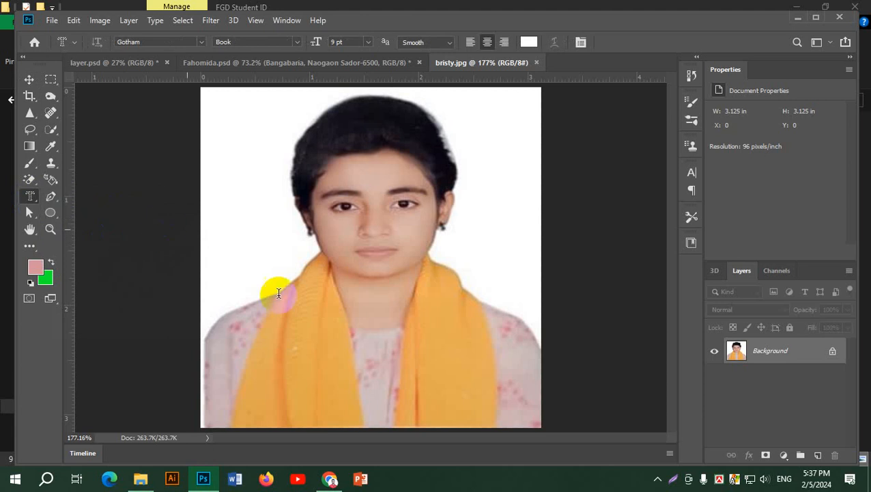
left_click(252, 353)
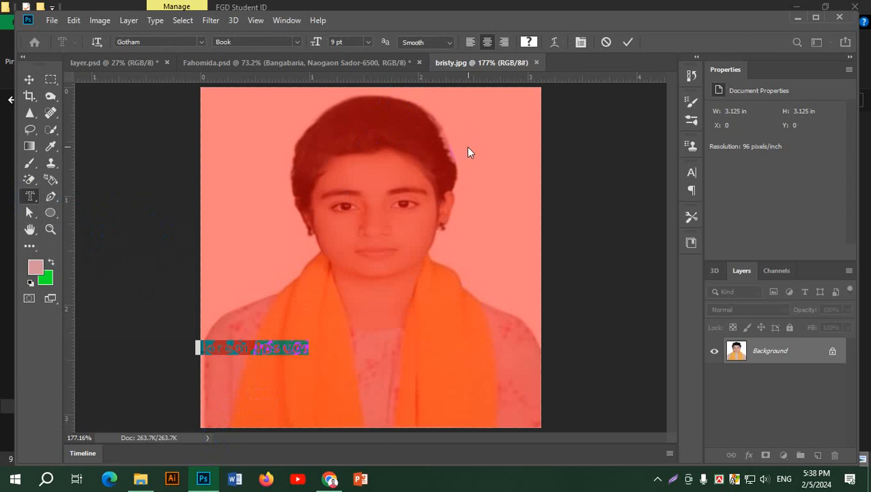
Step: Try mask text sizes of 36 and 16 pt, set 24 pt, commit the type mask and deselect it
left_click(369, 42)
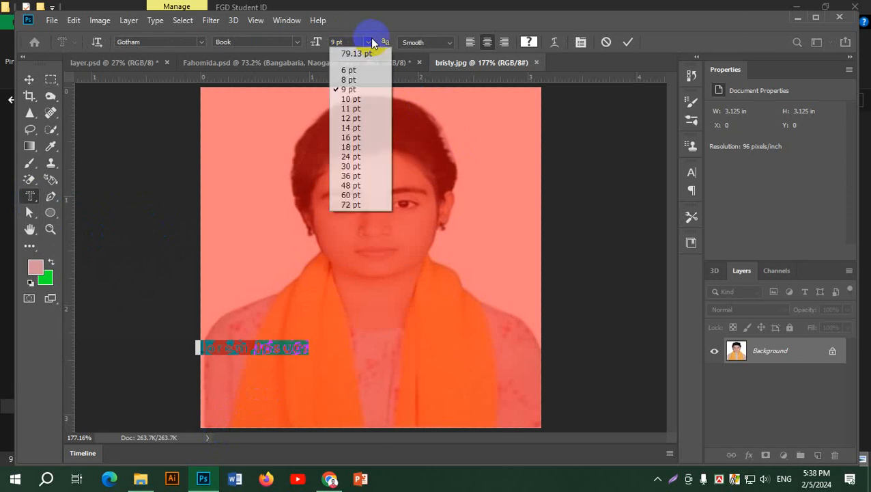
left_click(353, 176)
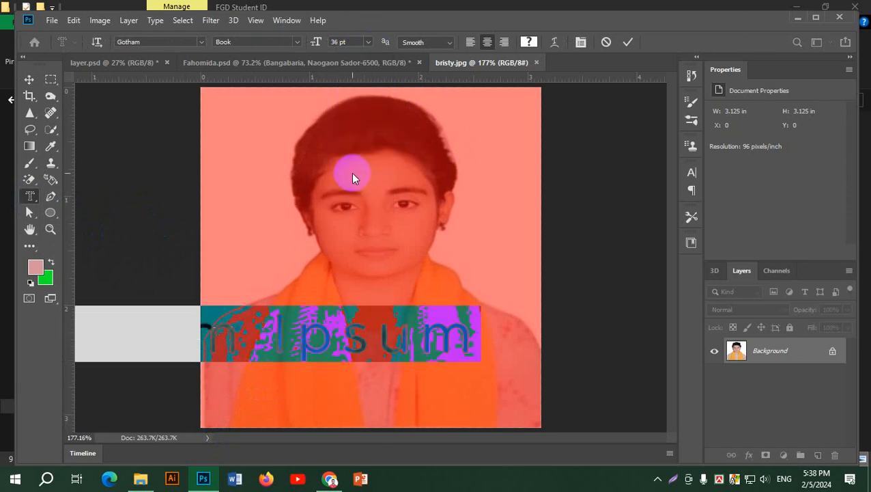
left_click(368, 41)
left_click(351, 137)
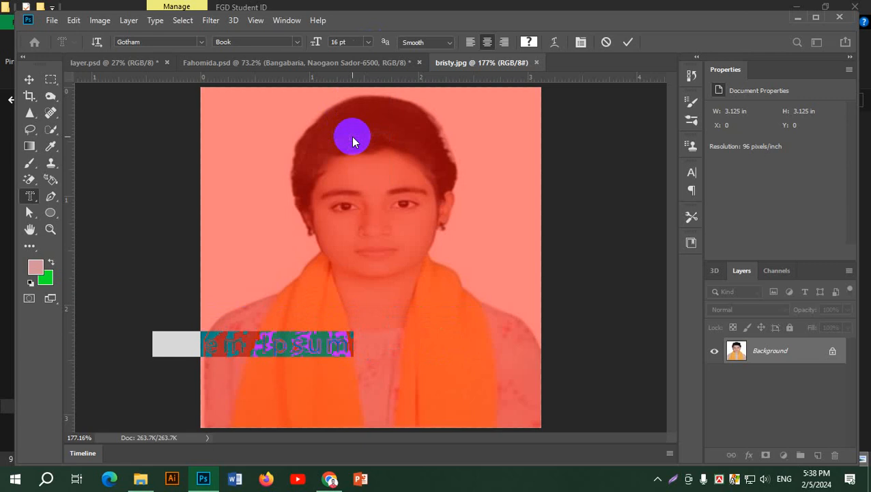
left_click(368, 42)
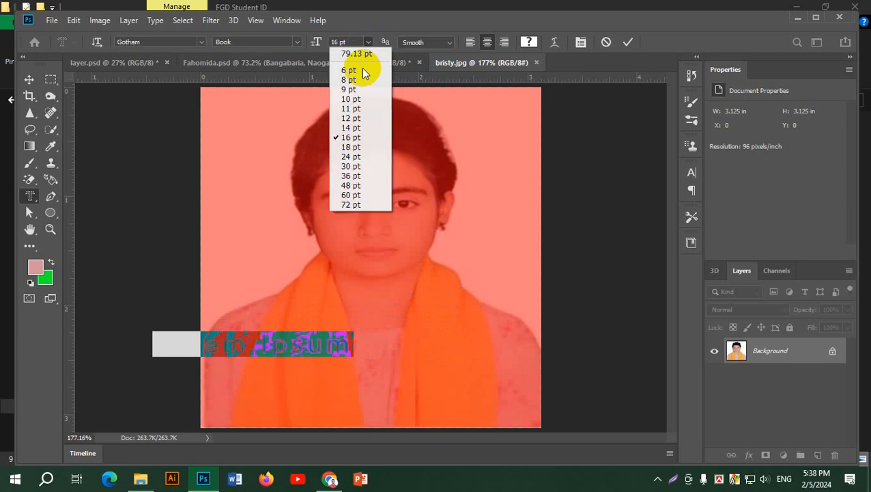
left_click(351, 157)
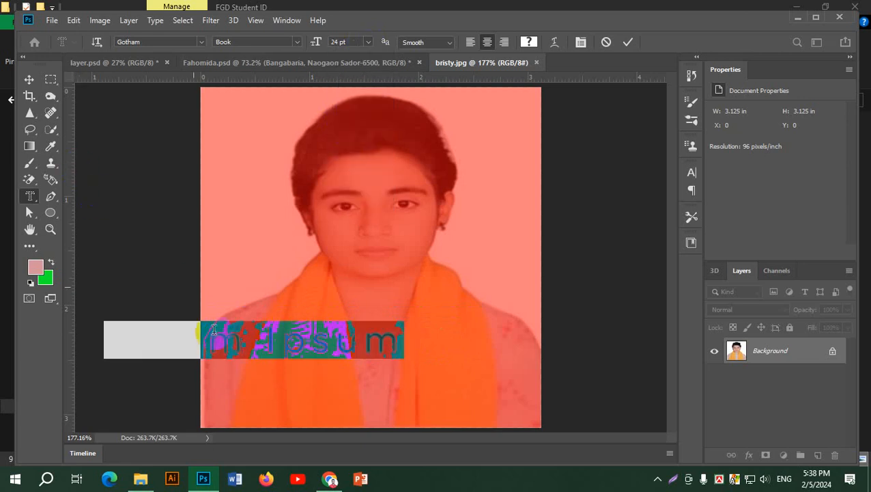
left_click(28, 80)
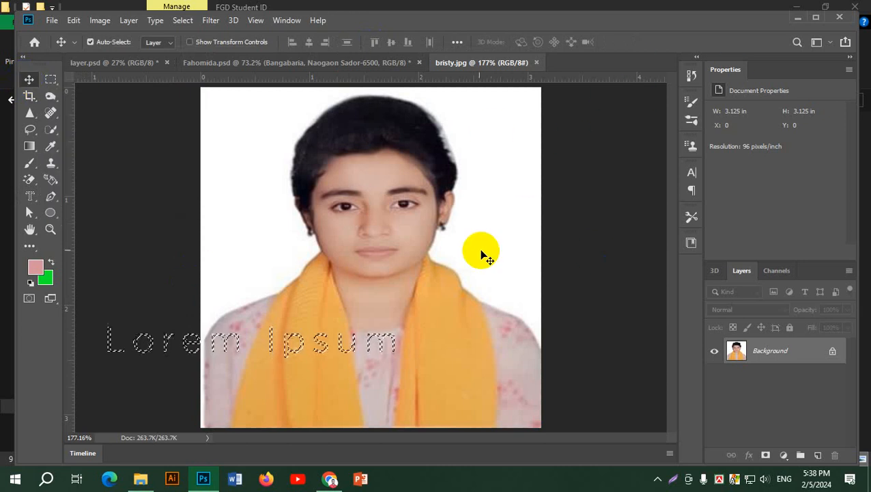
key("ctrl+d")
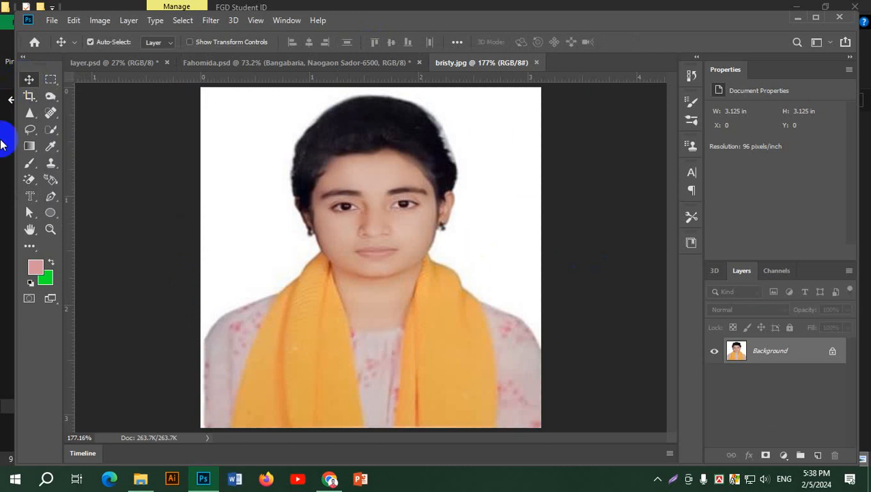
Step: Place new Lorem Ipsum mask text over the scarf, set its style to Gotham Medium and commit it as a selection
left_click(30, 196)
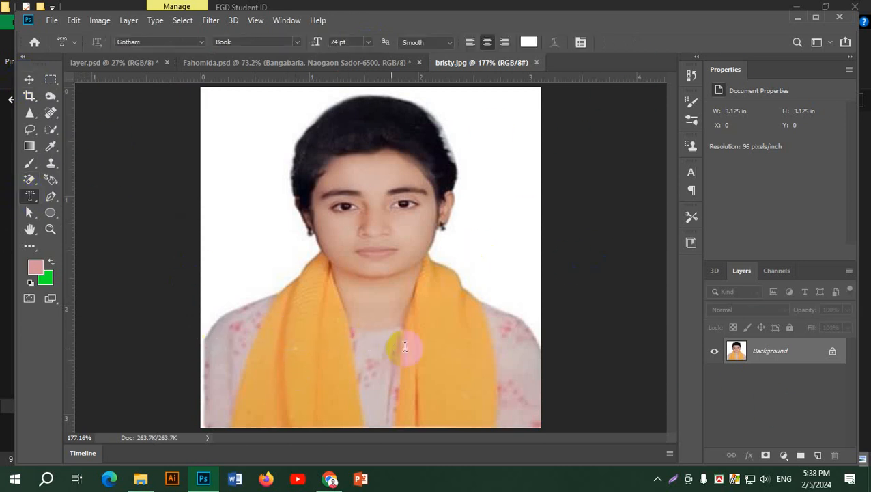
left_click(272, 348)
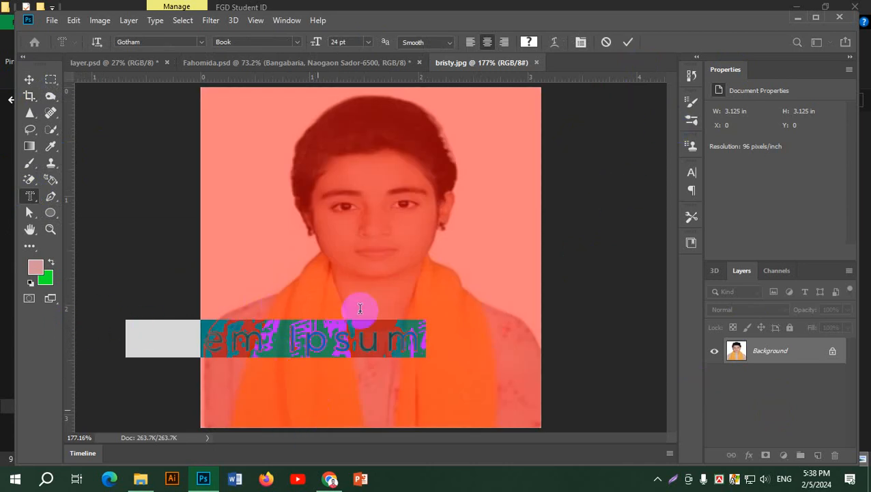
left_click(298, 42)
left_click(283, 75)
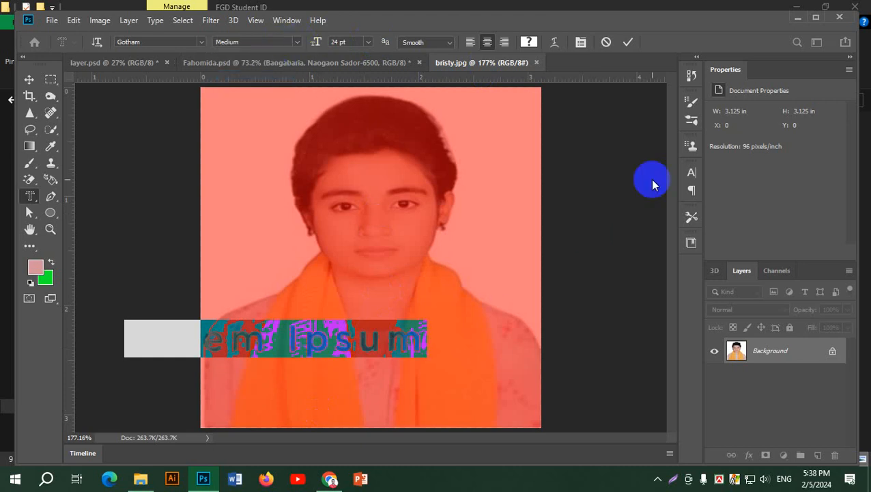
left_click(628, 42)
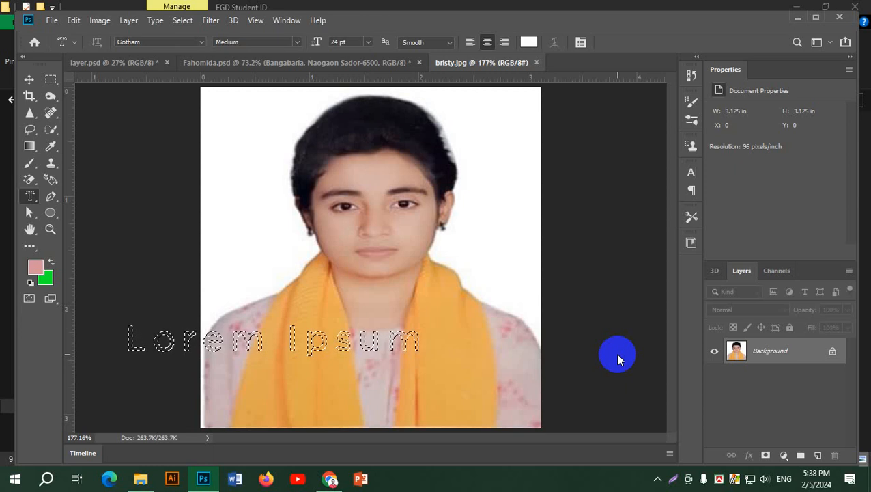
Step: Copy the portrait pixels inside the Lorem Ipsum selection and paste them in place as a new layer
left_click(73, 20)
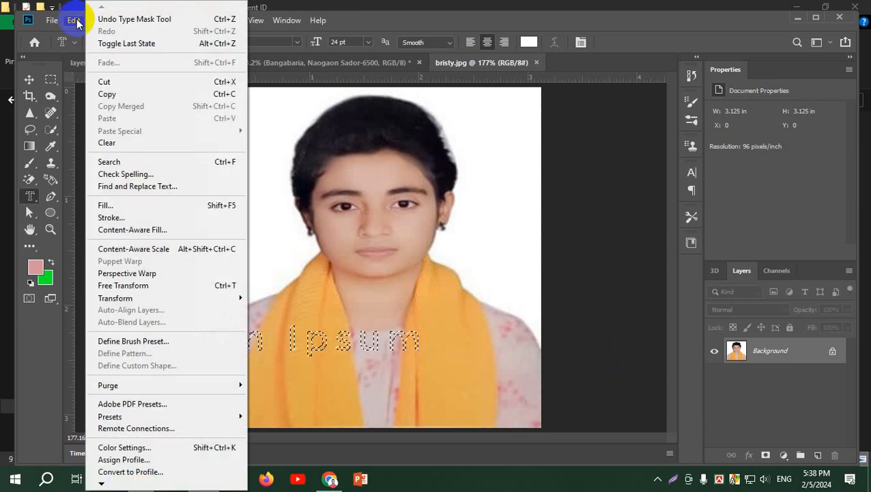
left_click(109, 93)
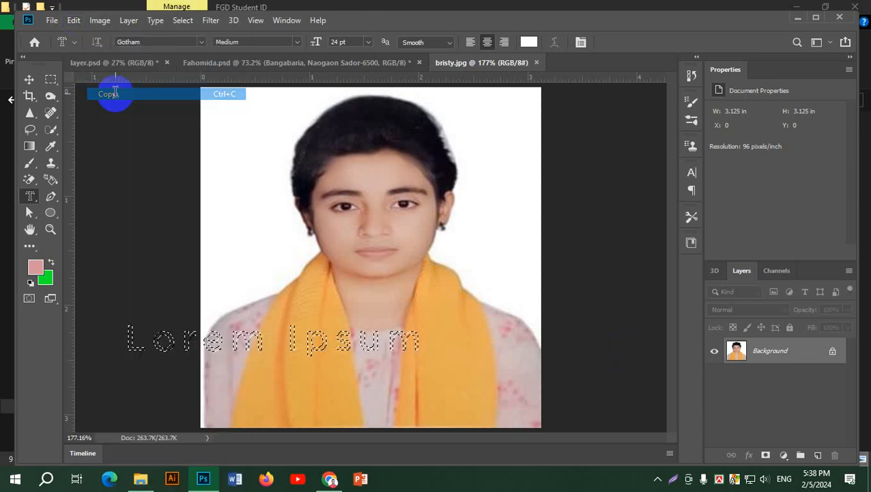
left_click(73, 21)
mouse_move(133, 135)
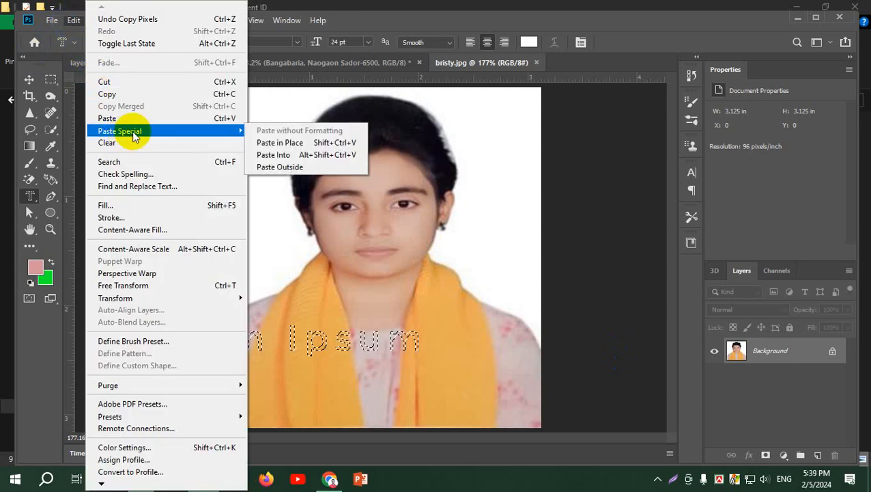
left_click(309, 144)
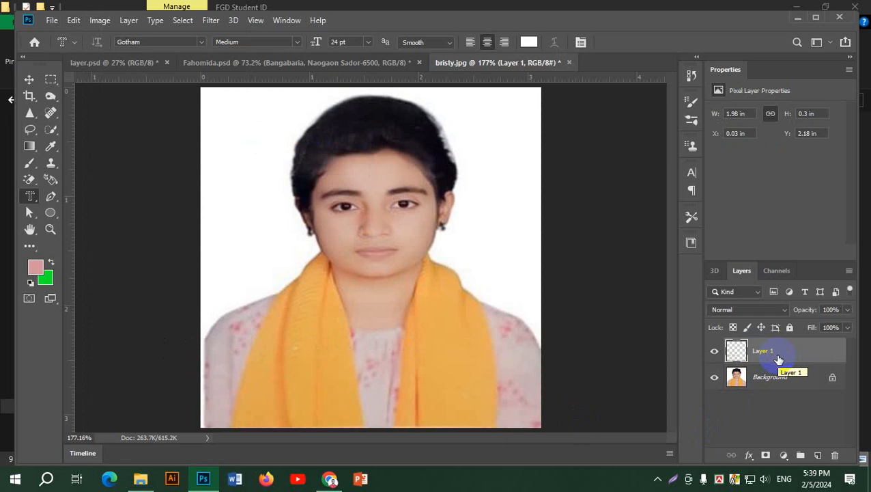
Step: Move the pasted text layer up over the hair using Free Transform and the Move tool, to about X 0.77 in, Y 0.24 in
key("ctrl+t")
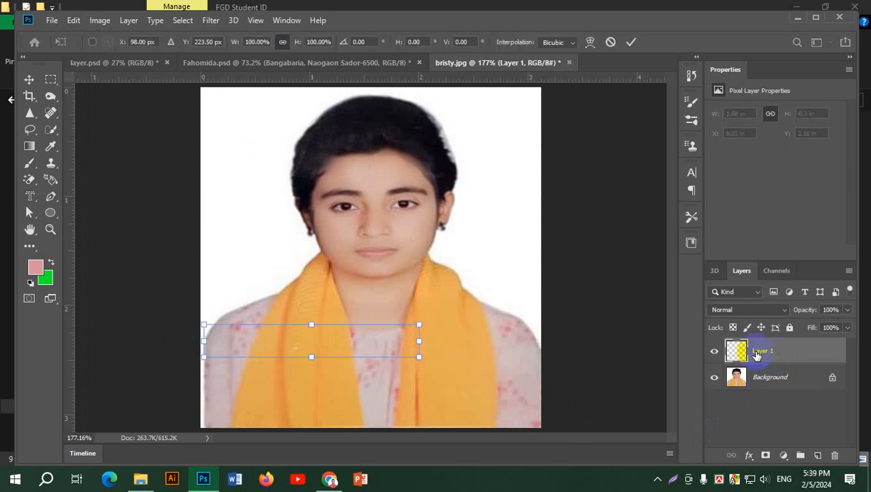
left_click(288, 377)
left_click(309, 355)
left_click_drag(321, 340, 378, 121)
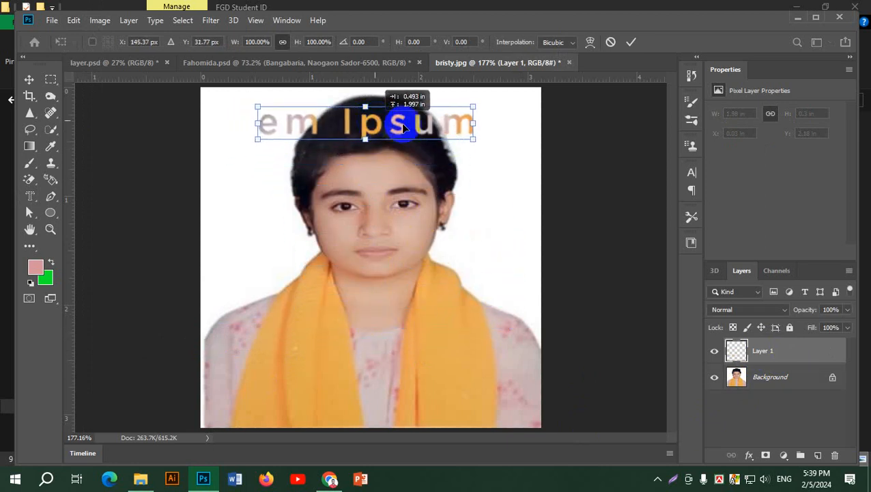
left_click(631, 42)
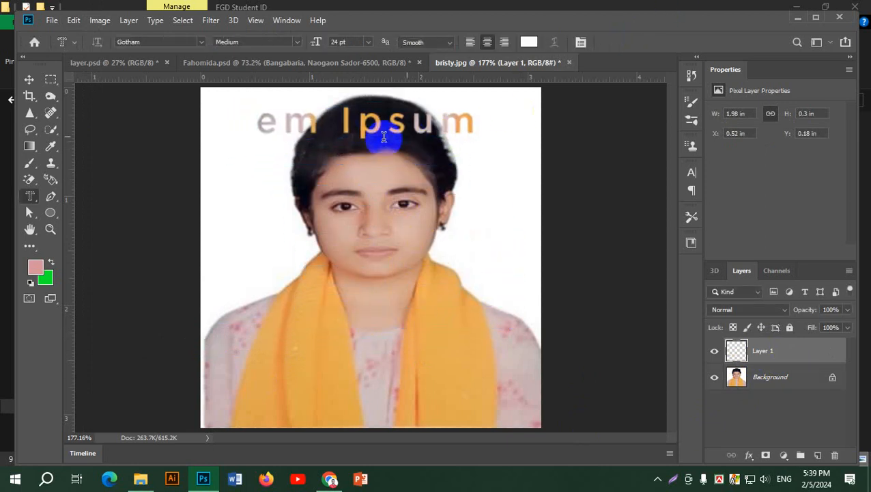
left_click(29, 80)
left_click_drag(400, 127, 425, 132)
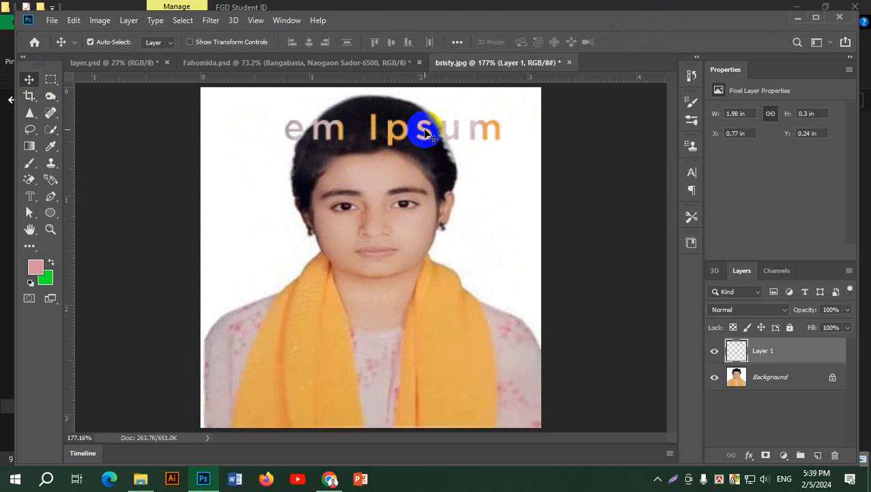
left_click(29, 196)
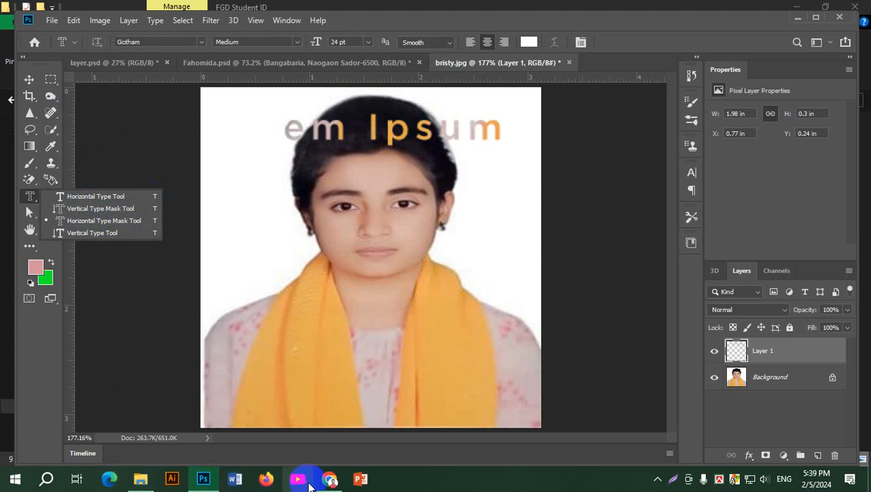
Step: Switch to Chrome, search Google for "sea beach" and show the image results
left_click(332, 476)
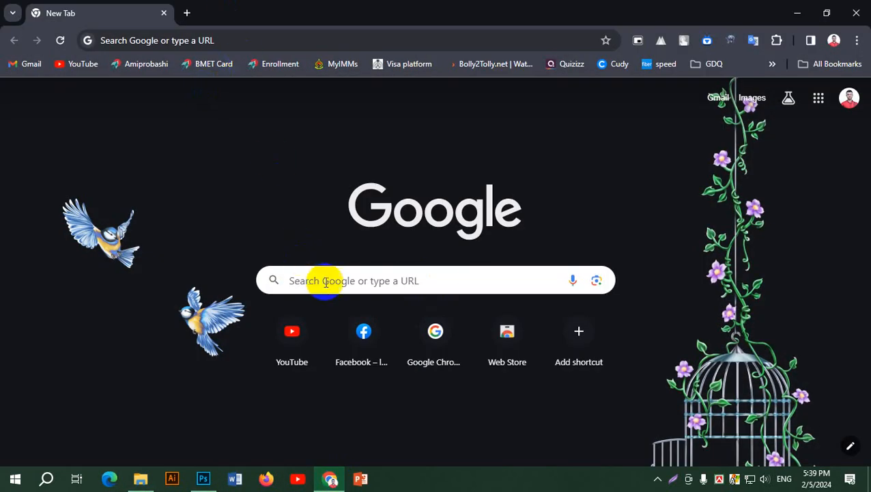
left_click(325, 281)
type("sea ")
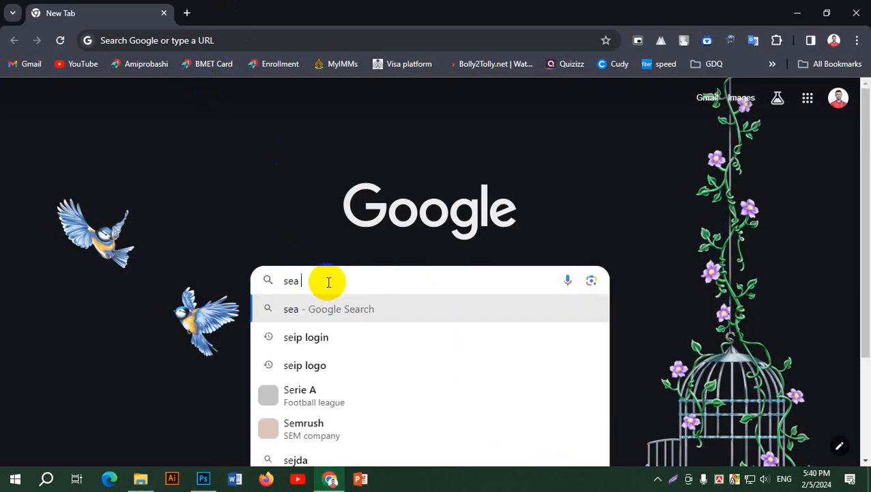
type("beach")
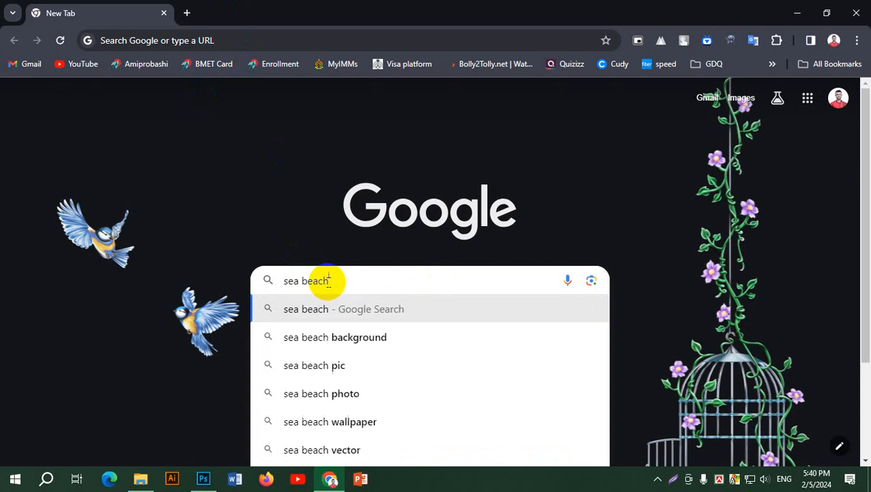
key("Return")
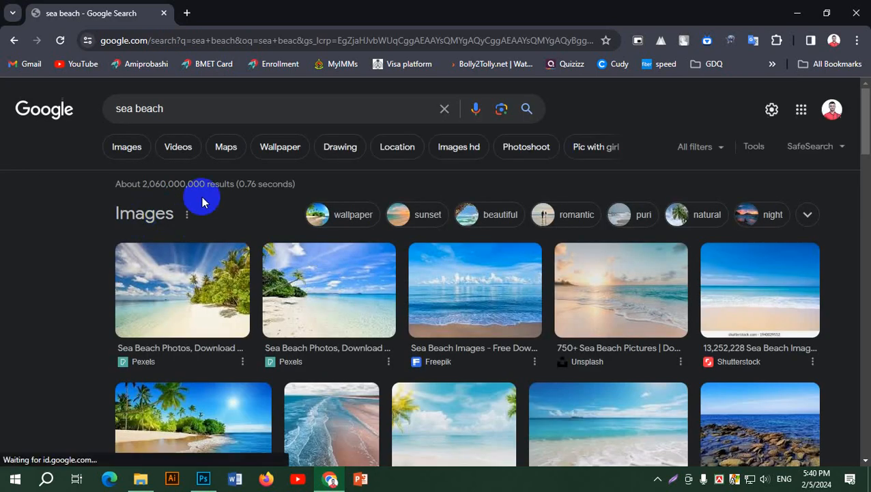
left_click(154, 215)
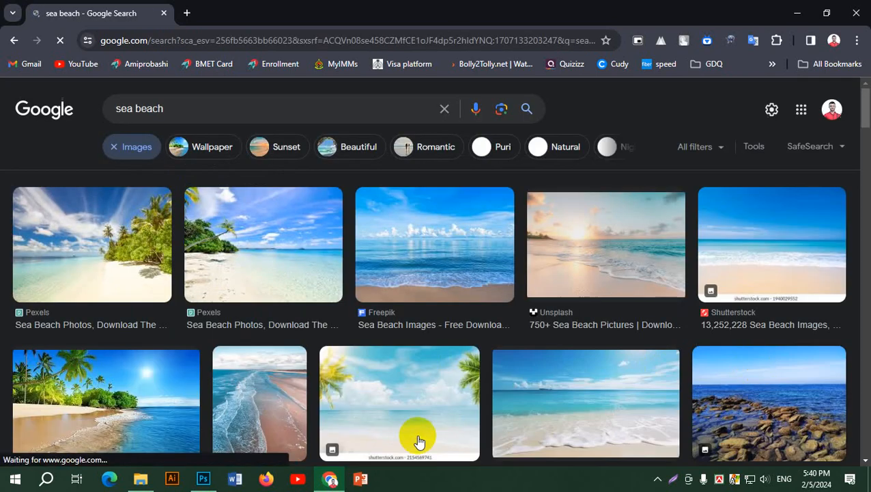
scroll(574, 411, "down", 3)
scroll(570, 396, "up", 3)
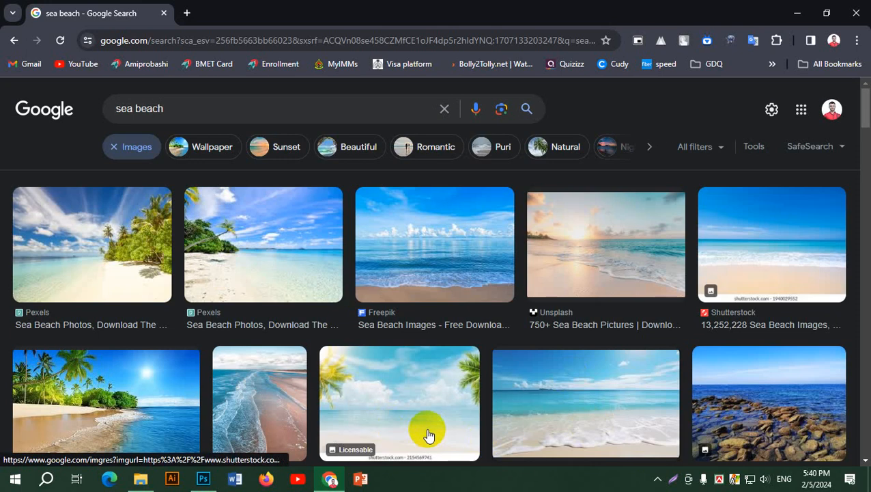
left_click(106, 404)
right_click(641, 235)
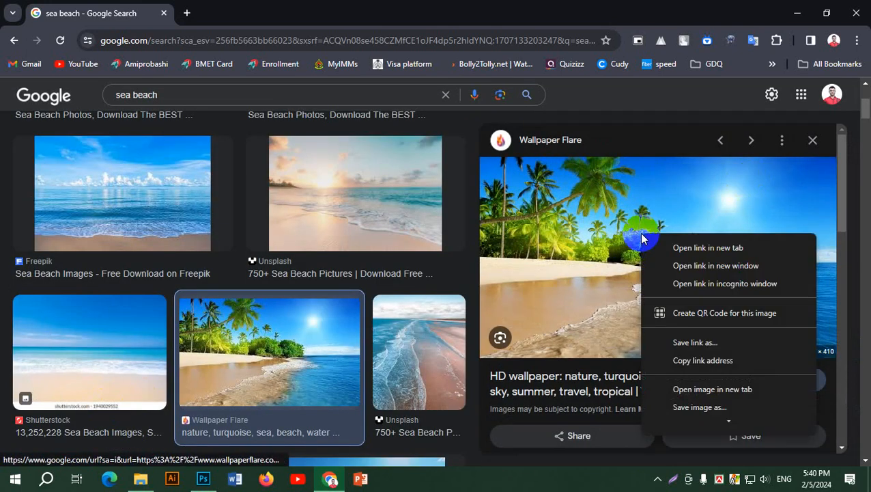
left_click(87, 15)
scroll(65, 214, "up", 3)
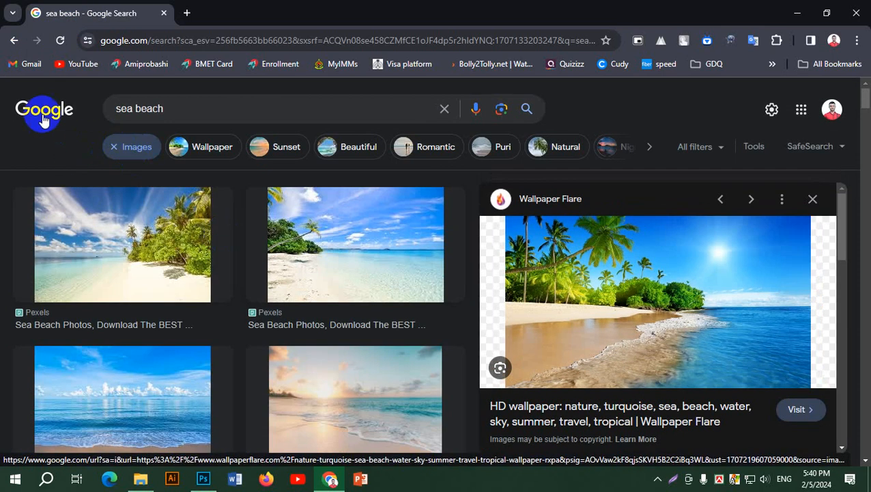
left_click(198, 111)
key("Return")
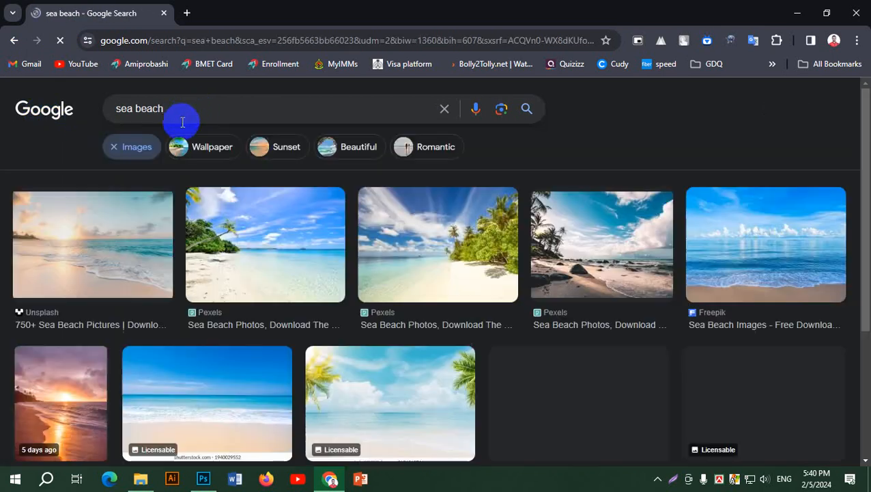
left_click(113, 148)
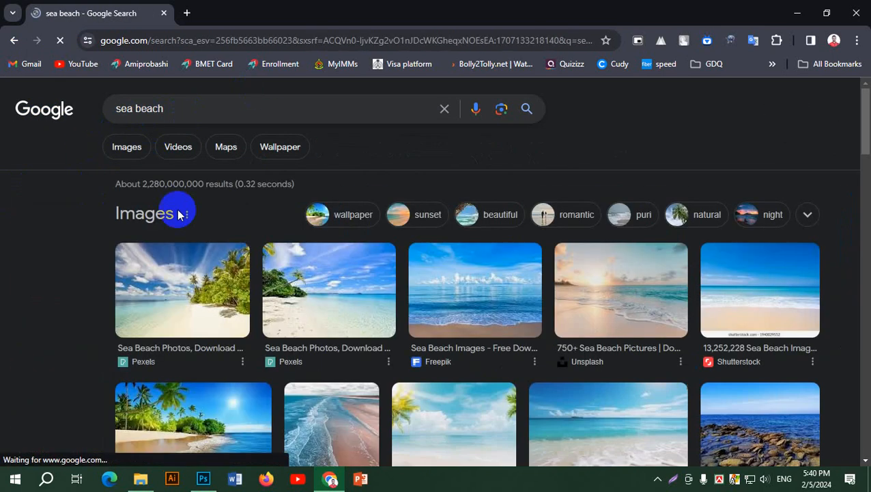
scroll(176, 262, "down", 15)
scroll(206, 310, "up", 15)
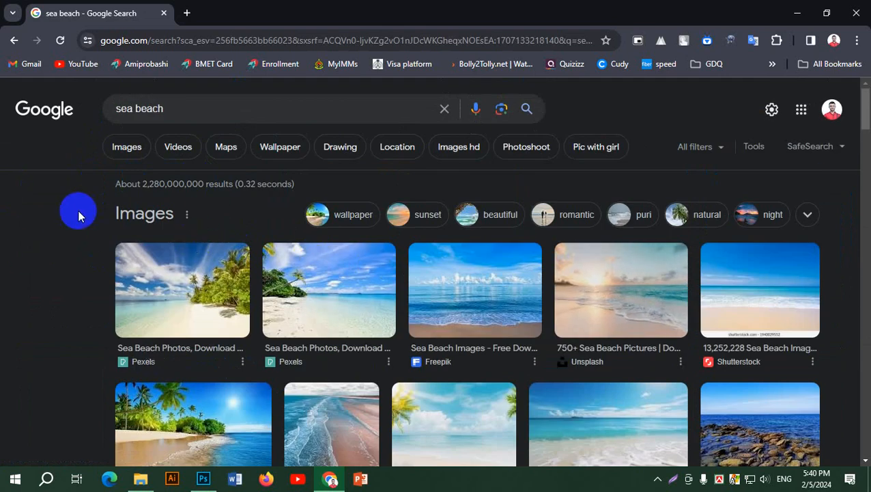
left_click(146, 213)
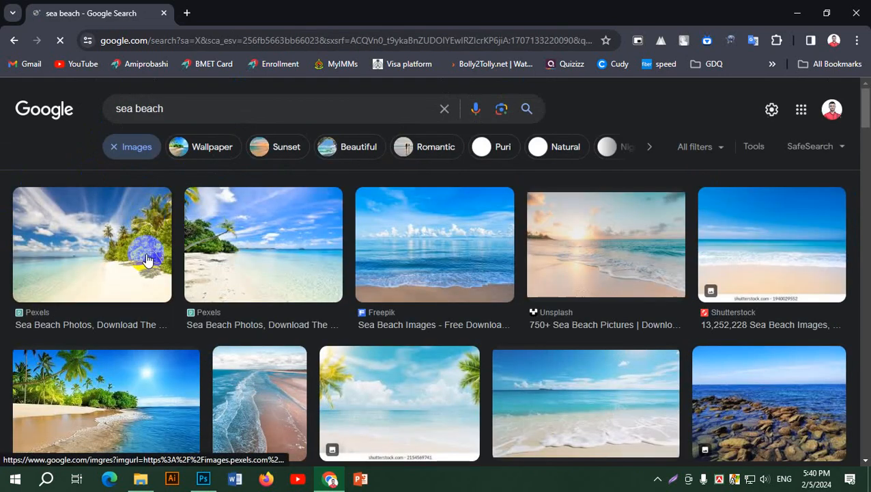
Step: Preview the Wallpaper Flare beach picture with palm trees and bright sun, and open the image in its own browser tab
scroll(156, 183, "down", 3)
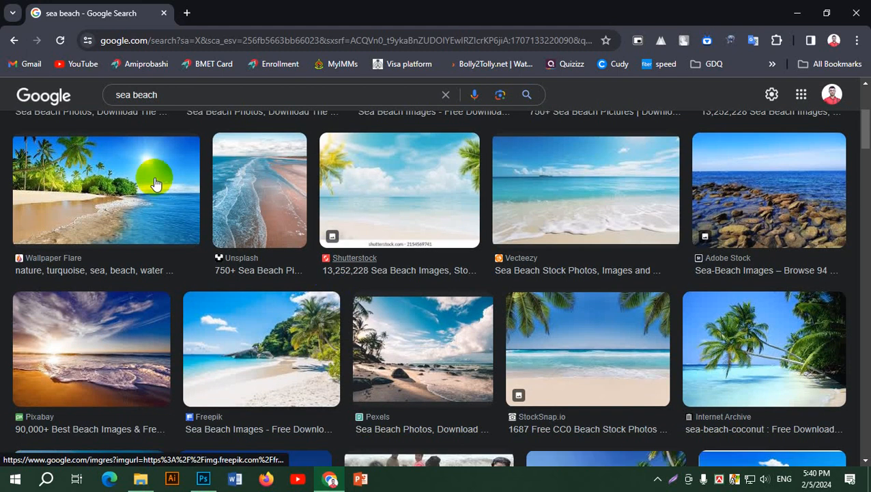
left_click(112, 194)
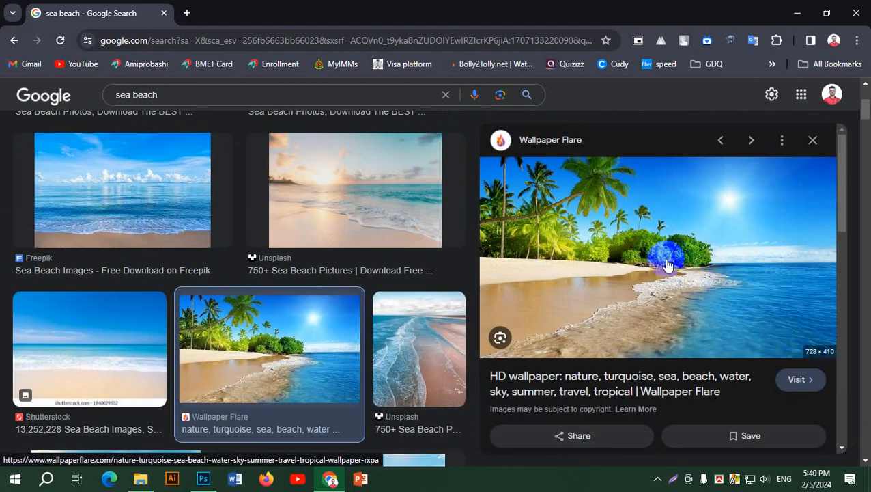
right_click(552, 207)
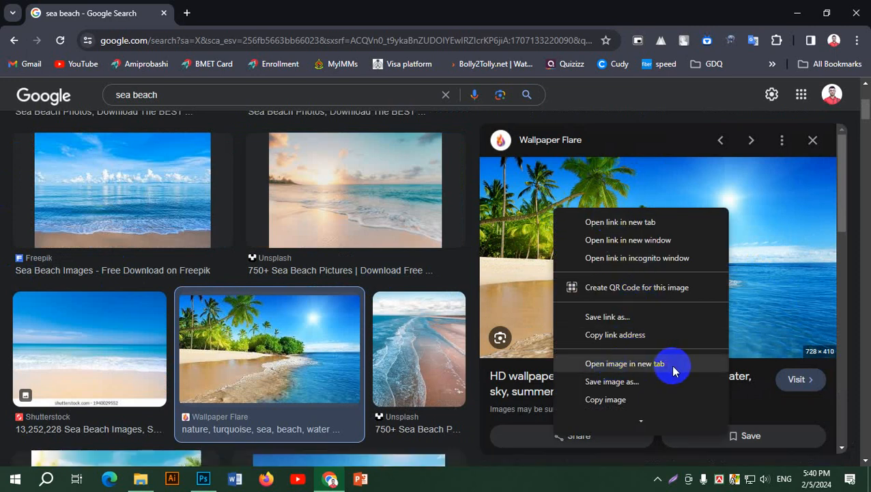
left_click(625, 363)
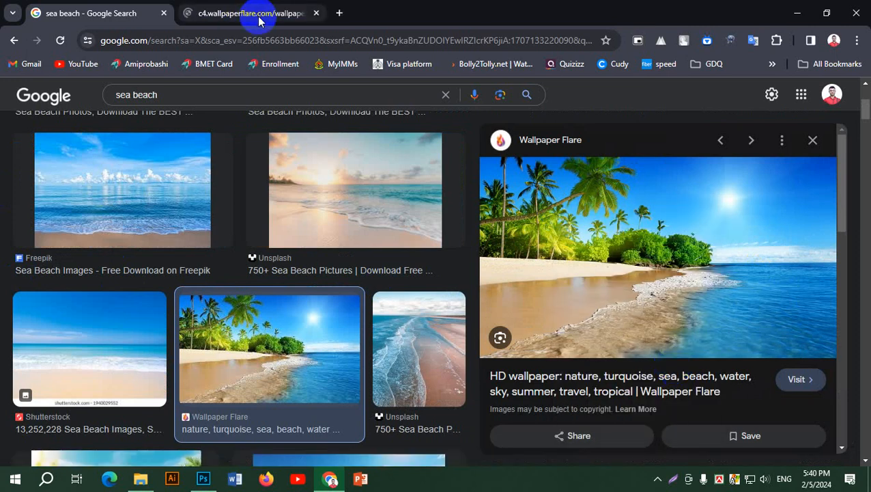
left_click(198, 13)
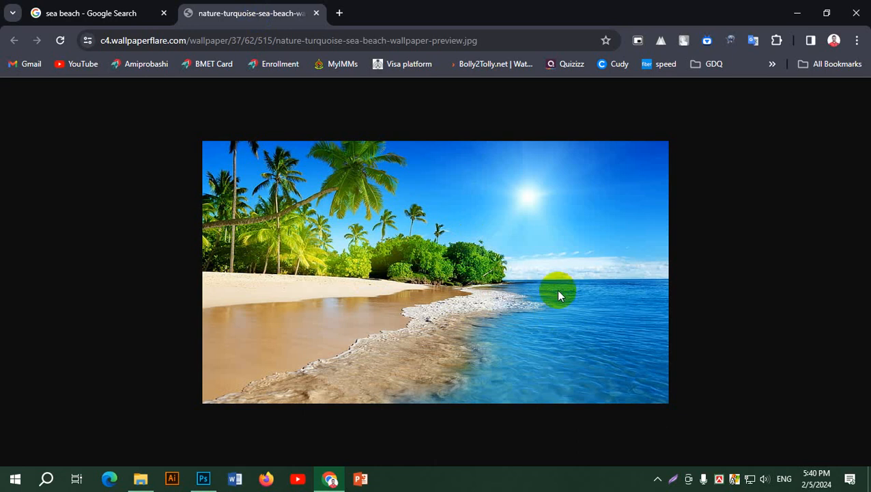
Step: Save the beach image to Downloads as the JPEG file nature-turquoise-sea-beach-wallpaper-preview.jpg
right_click(535, 191)
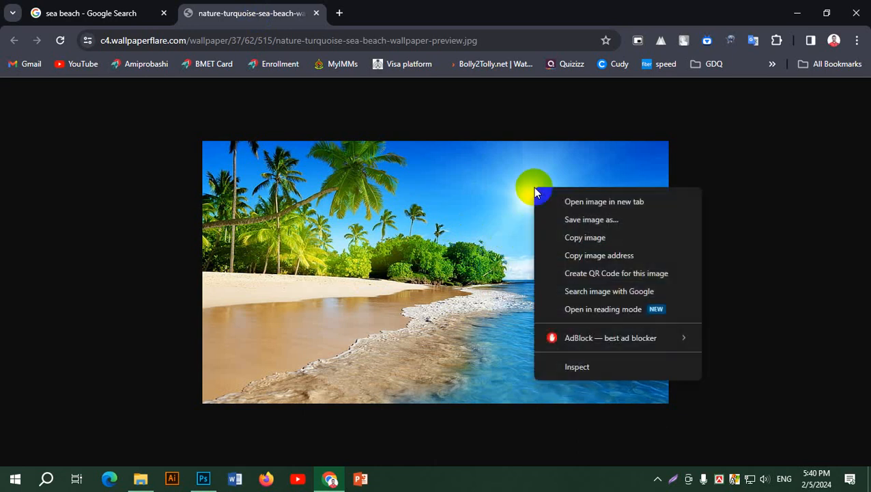
left_click(608, 220)
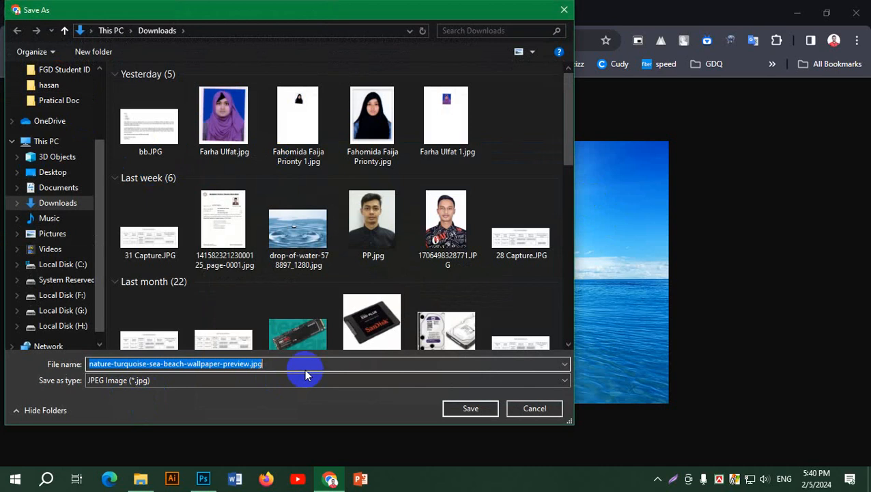
left_click(120, 382)
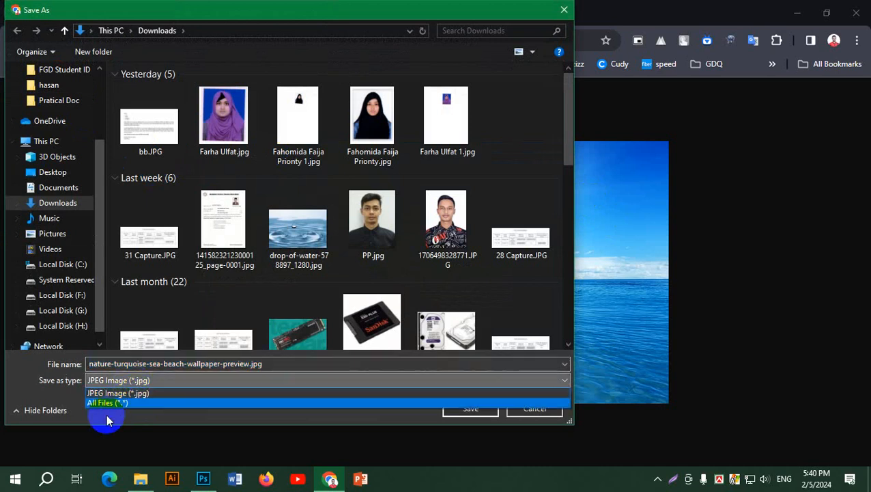
left_click(119, 393)
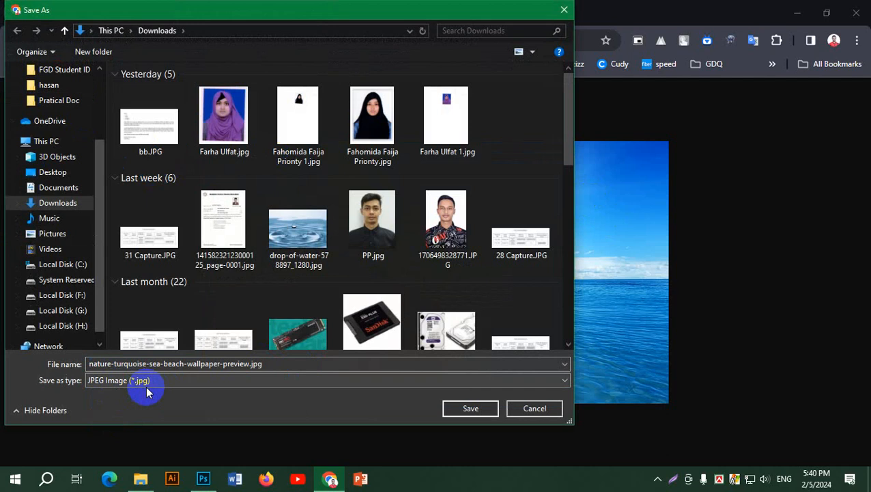
left_click(471, 408)
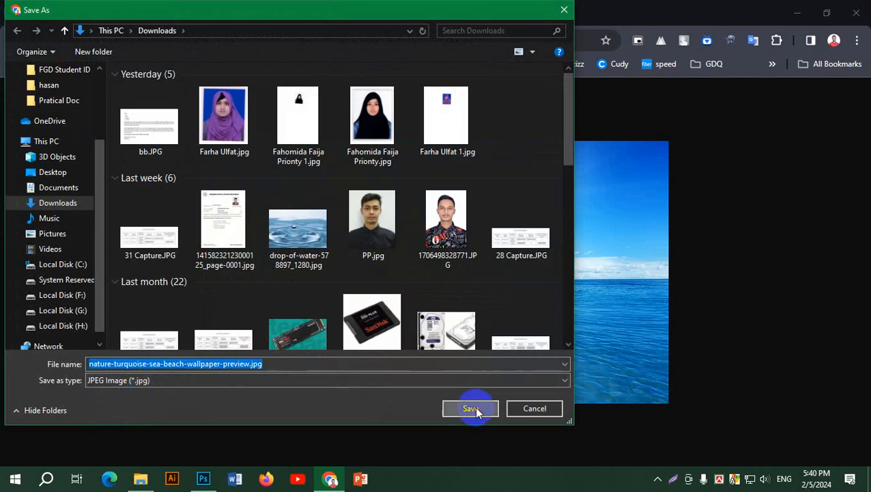
Step: Return to Photoshop and open nature-turquoise-sea-beach-wallpaper-preview.jpg from the Downloads folder
left_click(797, 13)
left_click(51, 20)
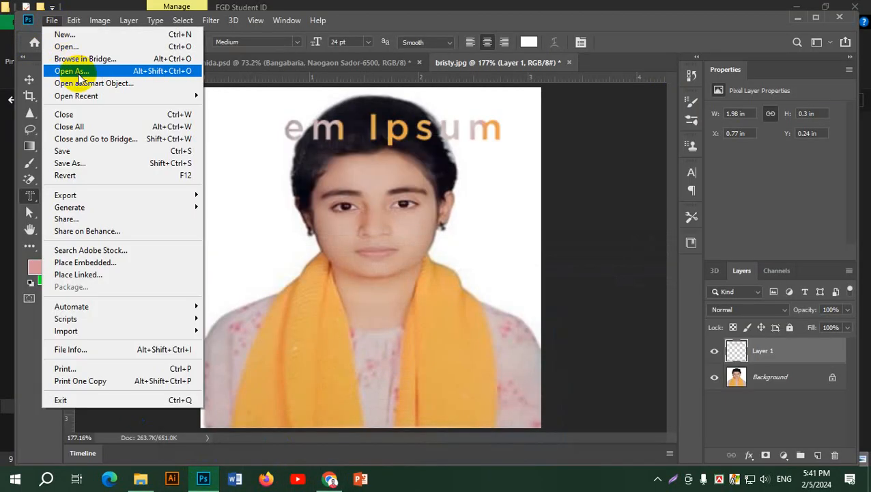
left_click(74, 48)
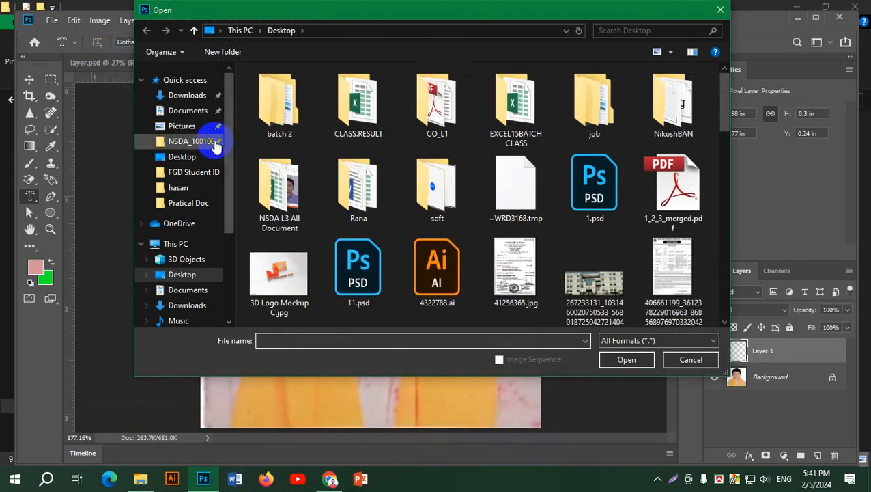
left_click(187, 96)
left_click(270, 157)
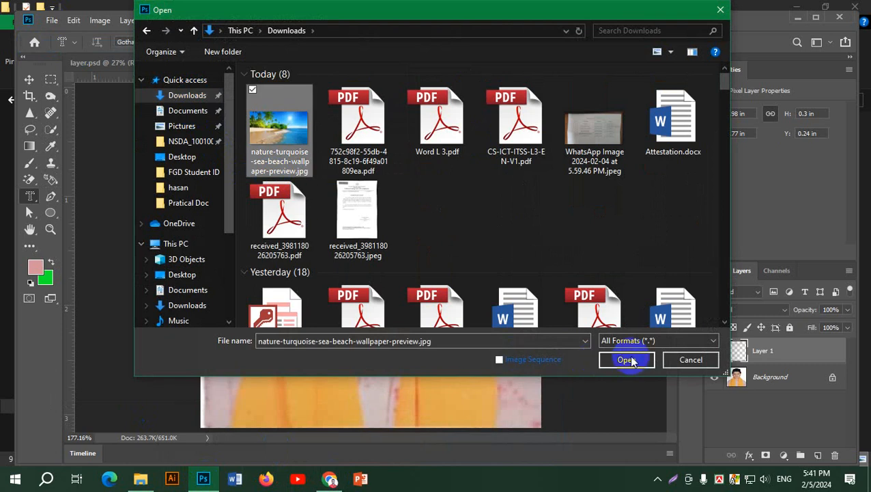
left_click(626, 359)
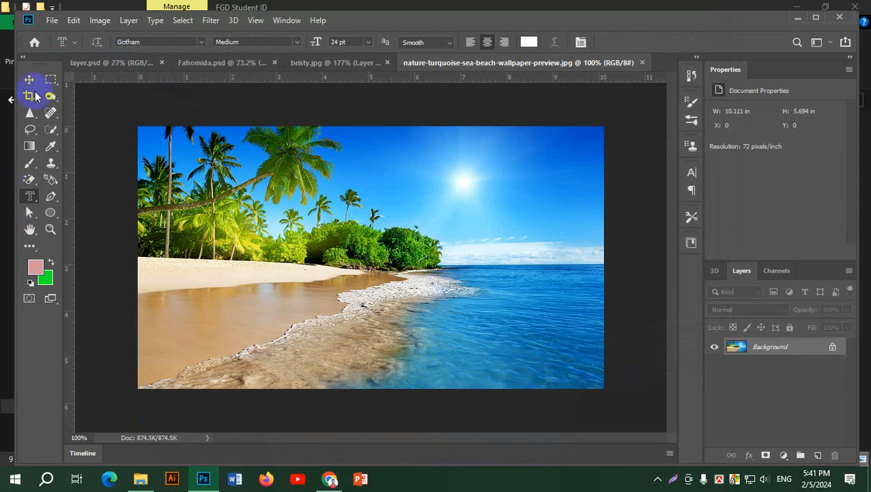
Step: Start a text mask with the Vertical Type Mask Tool left of centre on the beach photo
right_click(29, 196)
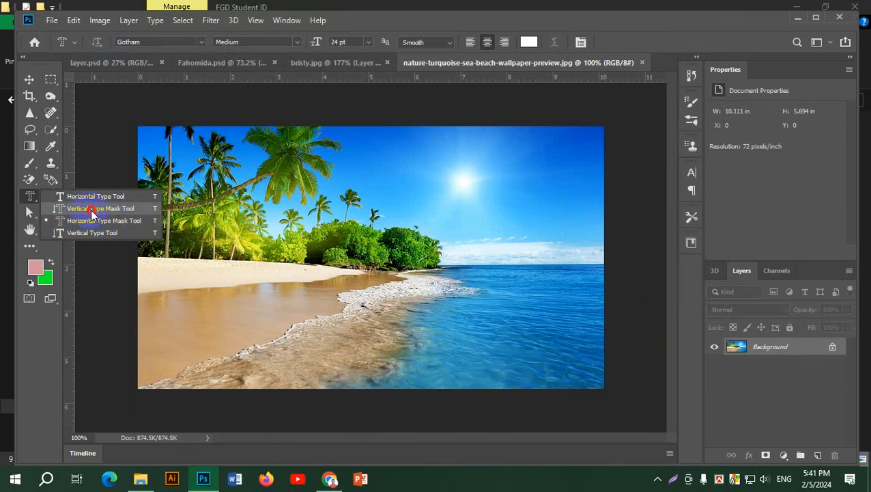
left_click(91, 209)
left_click(311, 249)
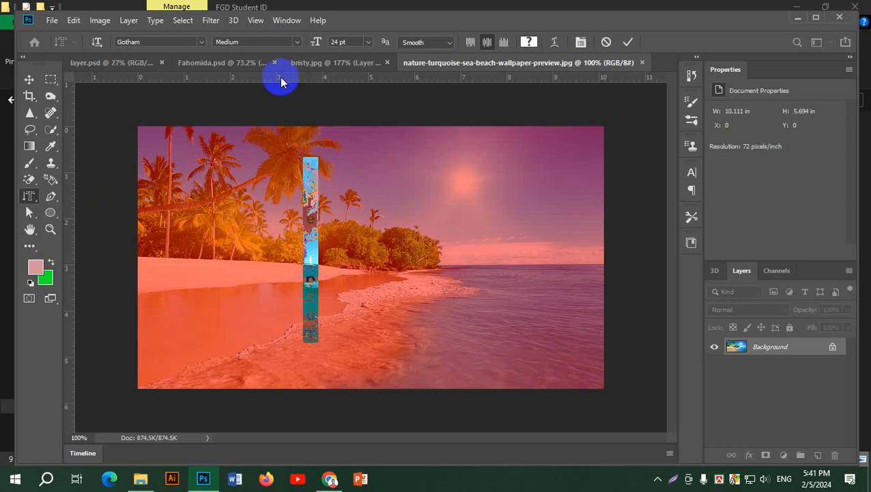
Step: Set the vertical mask text to Franklin Gothic Heavy, Regular style, at 31 pt
left_click(201, 42)
scroll(253, 140, "down", 10)
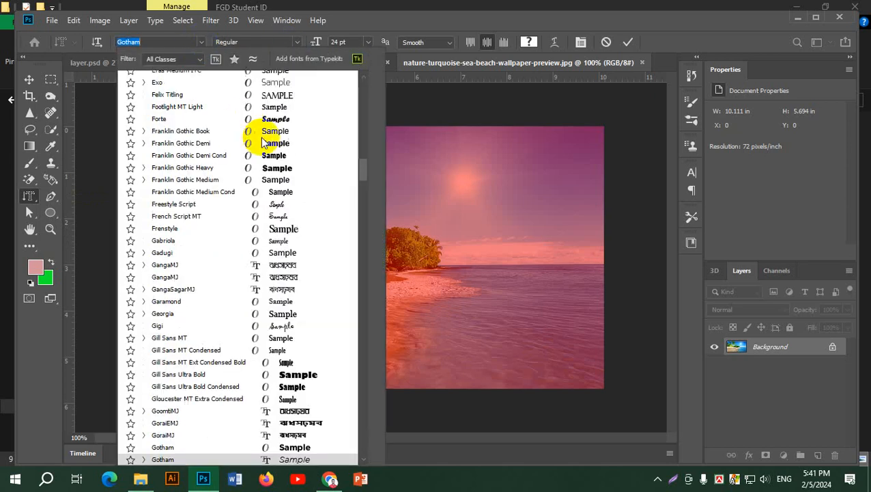
left_click(295, 171)
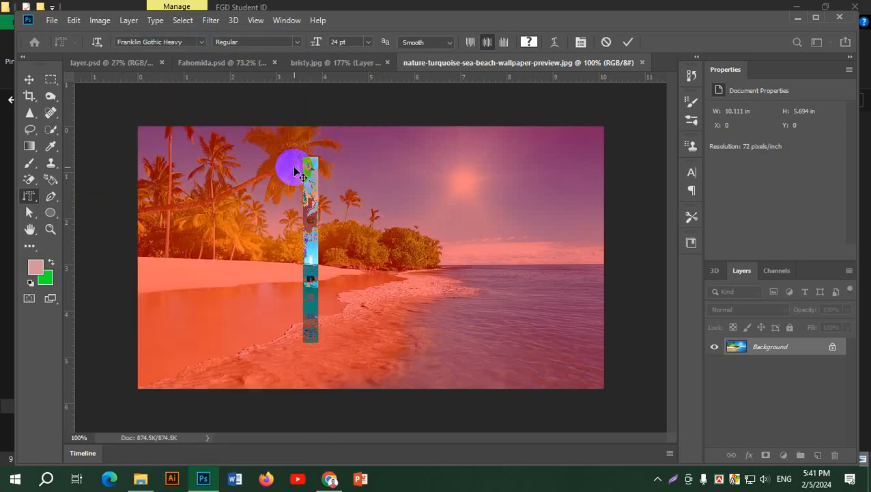
left_click(294, 42)
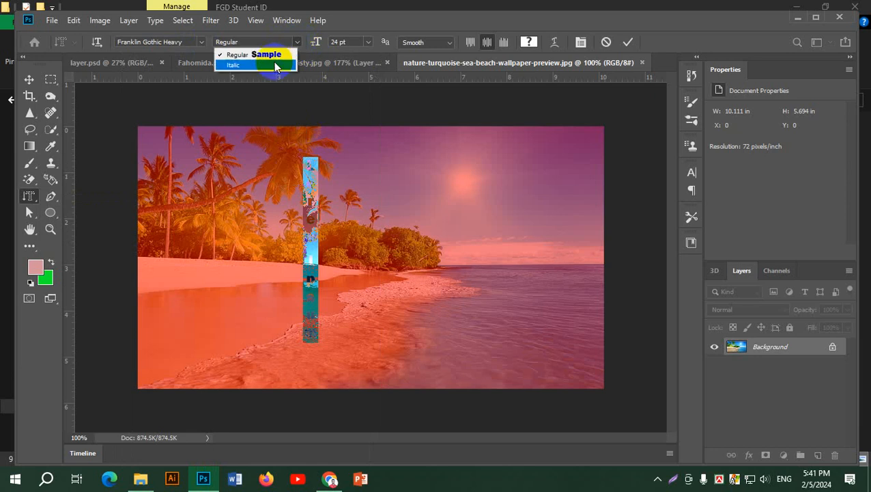
left_click(277, 54)
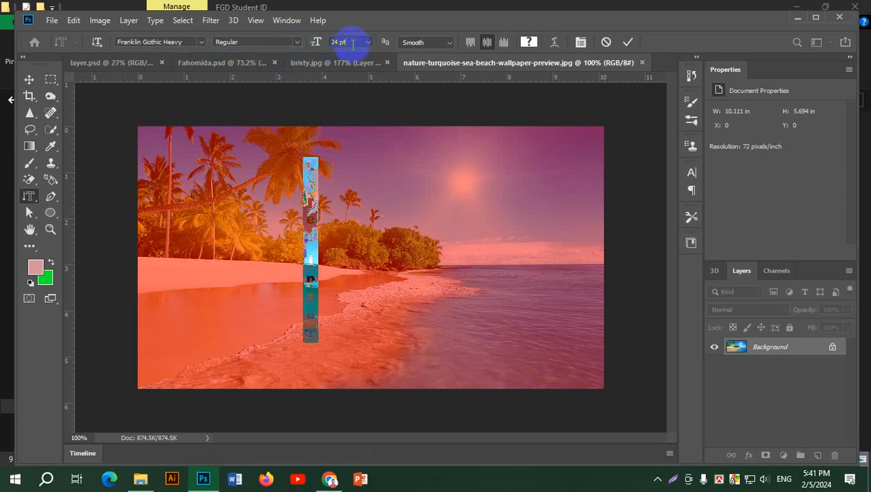
scroll(353, 44, "up", 7)
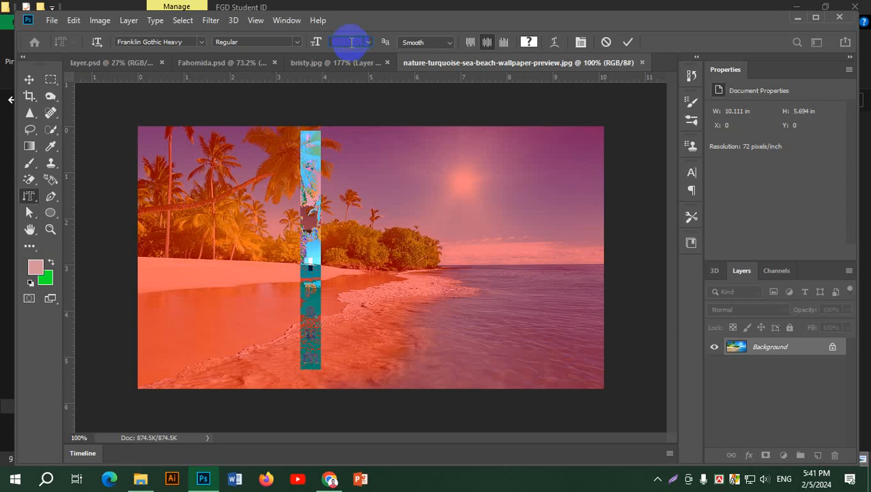
Step: Replace the placeholder text in the vertical mask with "Sea Beach"
left_click(307, 143)
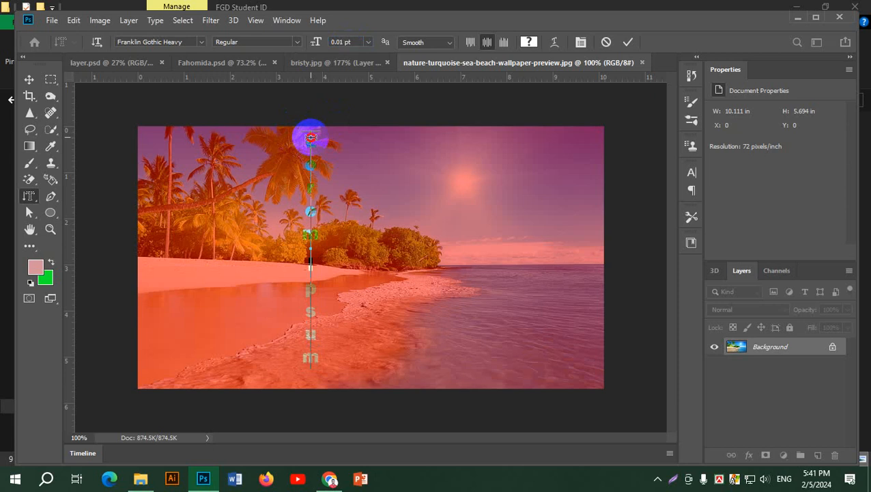
left_click_drag(310, 138, 309, 374)
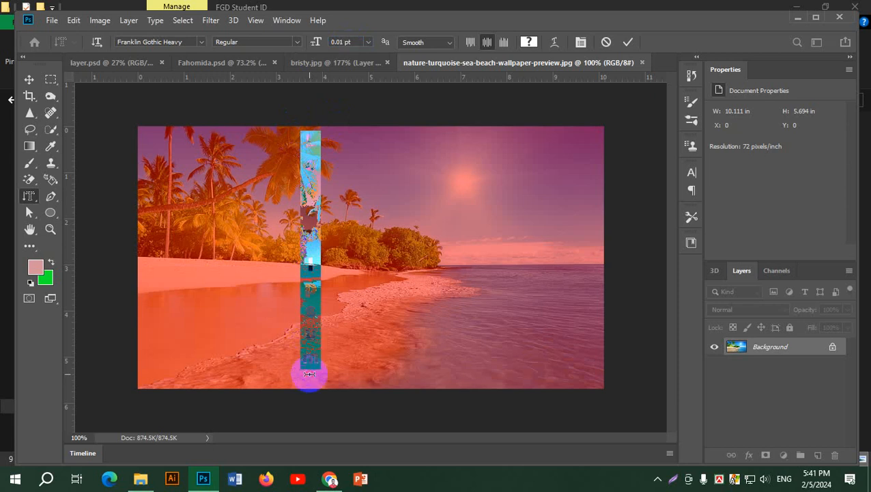
type("Bang")
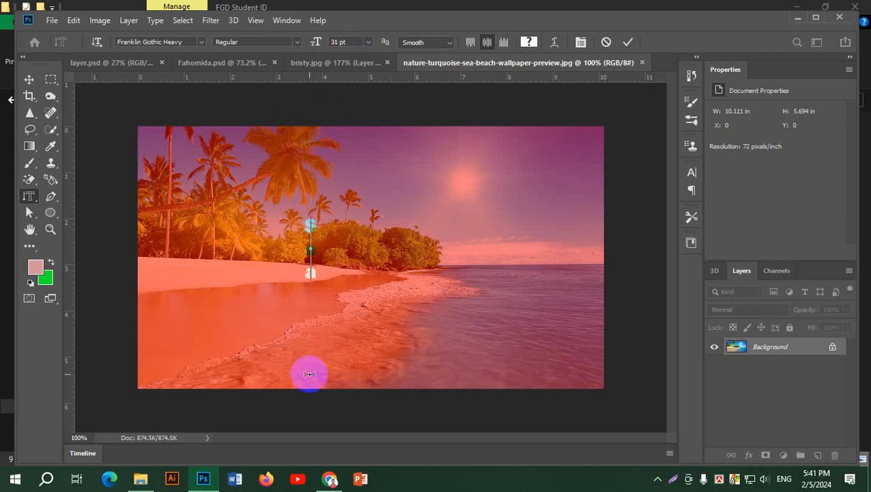
type("lade")
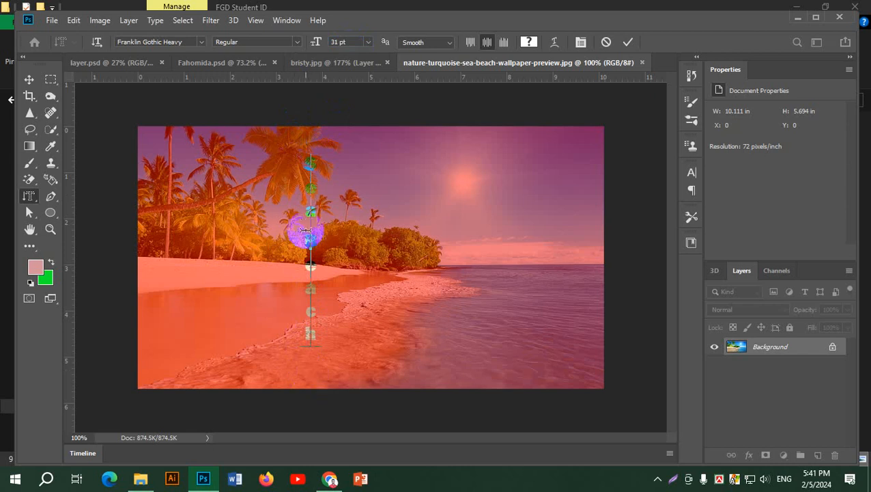
Step: Select all of the Sea Beach mask text and enlarge it to 38 pt
left_click(307, 214)
key("ctrl+a")
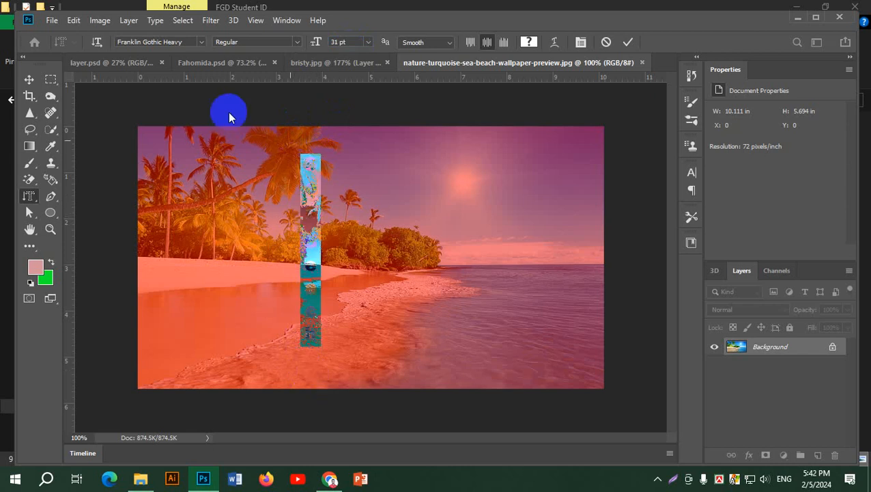
left_click(341, 43)
key("Up")
key("Up")
key("Up")
key("Up")
key("Up")
key("Up")
key("Up")
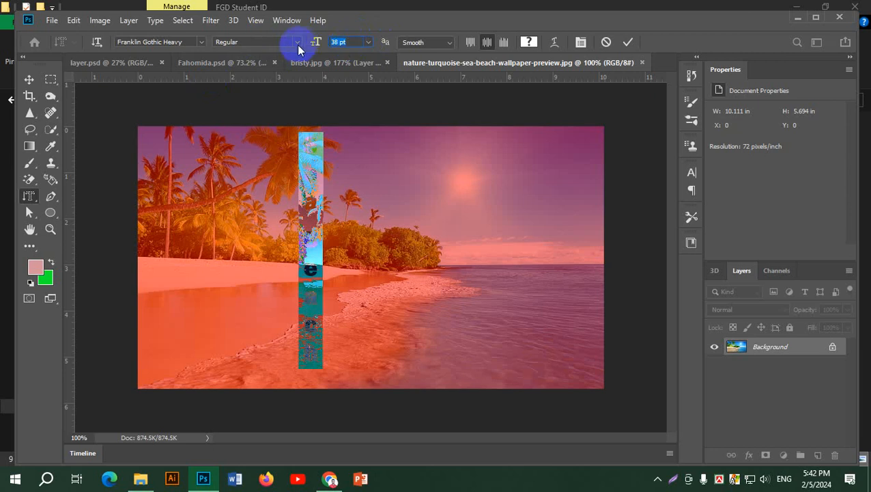
Step: Change the Sea Beach mask text to Bauhaus 93 at 39 pt and commit it as a selection
left_click(201, 41)
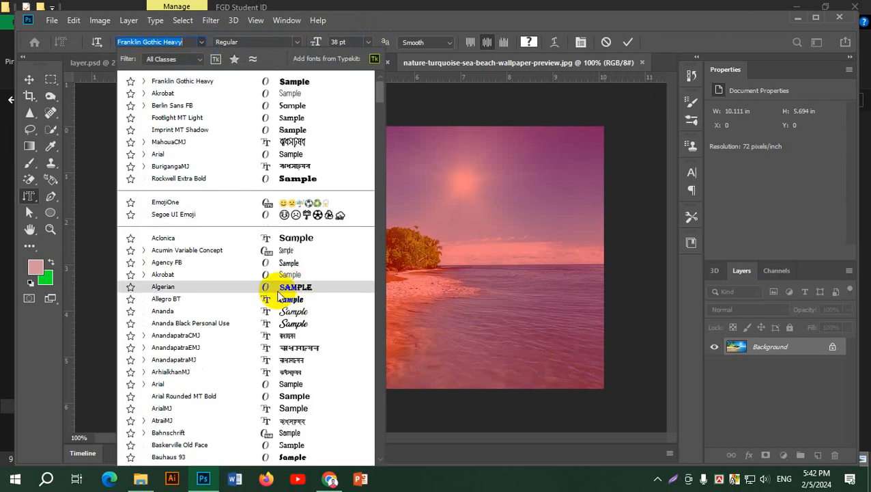
scroll(300, 307, "down", 4)
left_click(294, 309)
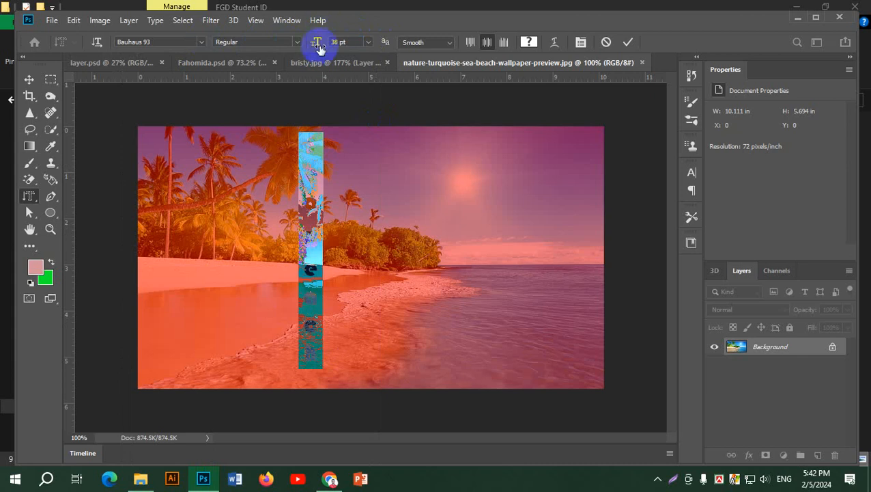
scroll(351, 44, "up", 1)
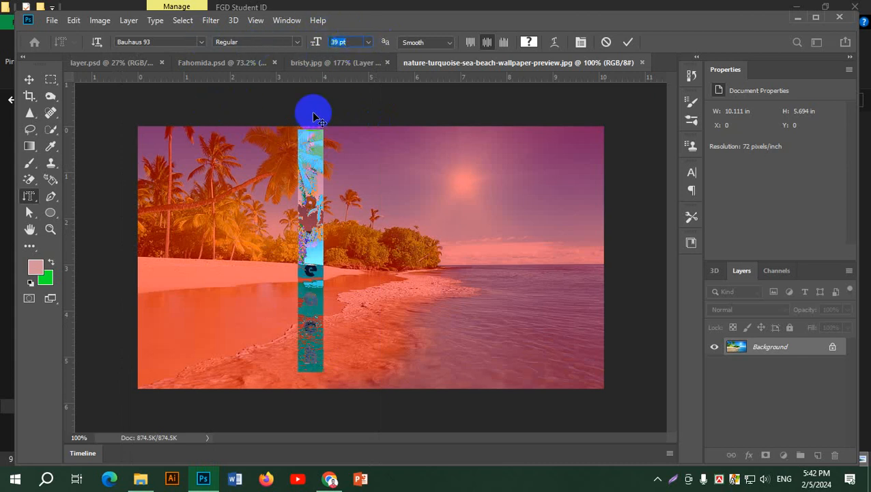
left_click(630, 42)
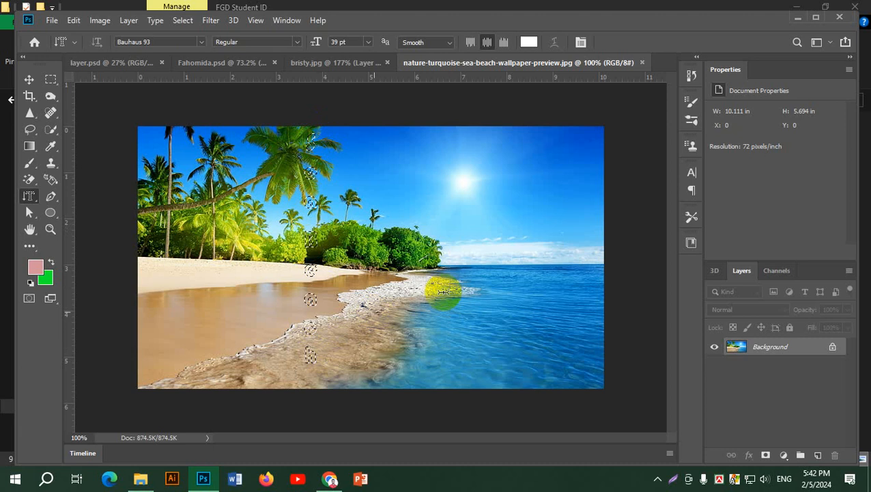
Step: Copy the beach pixels inside the text-shaped selection and paste them in place on a new layer
left_click(75, 20)
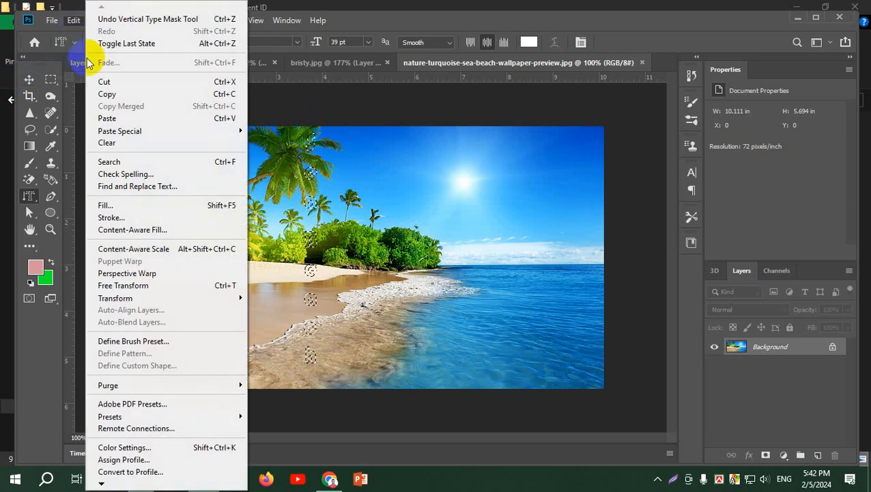
left_click(122, 95)
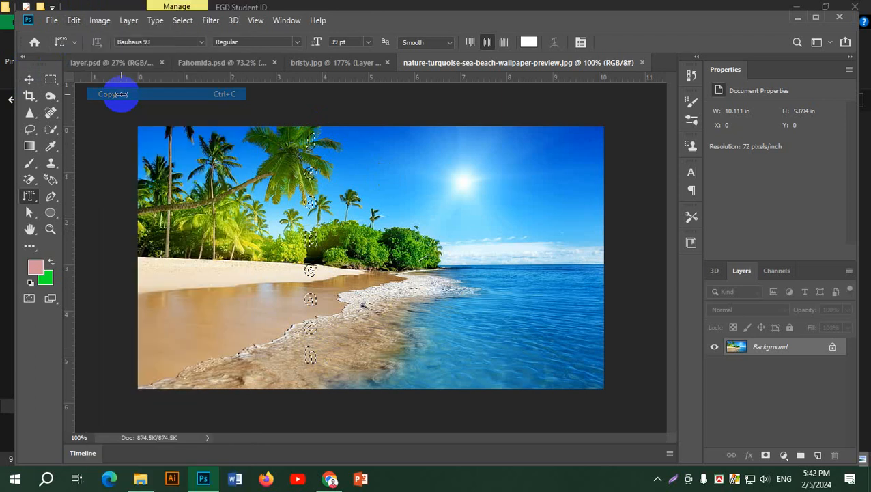
left_click(73, 20)
mouse_move(138, 136)
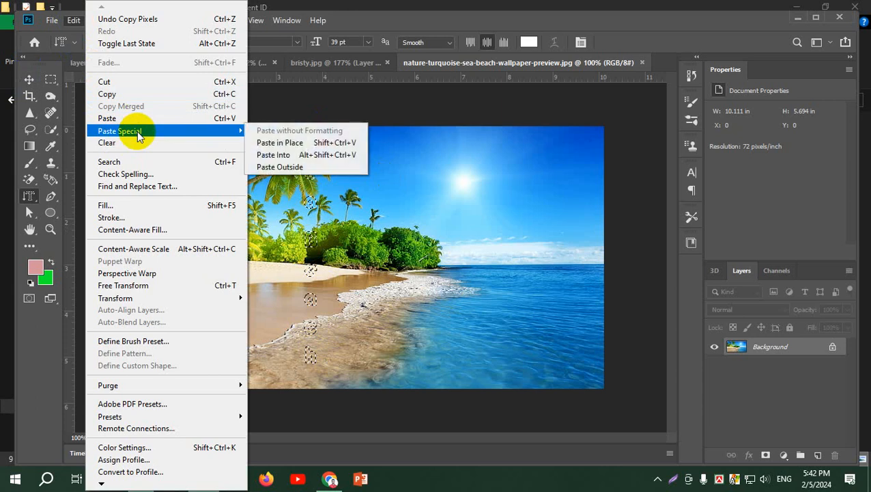
left_click(326, 143)
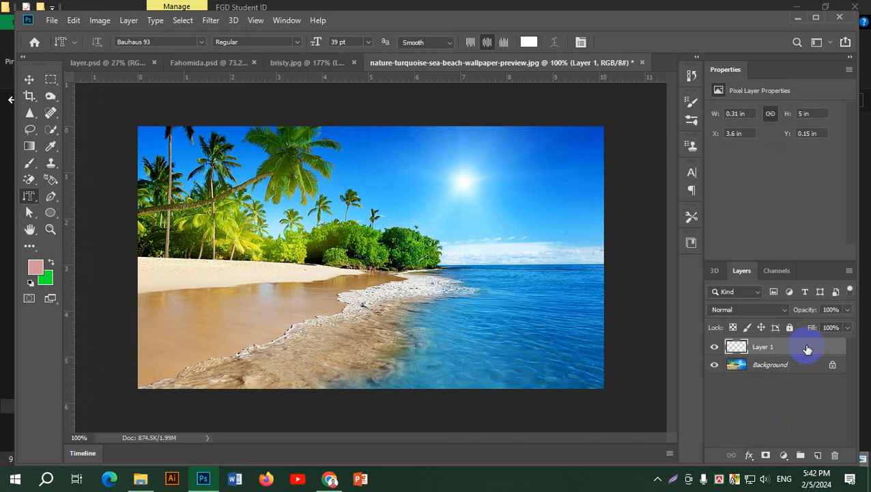
Step: Move the pasted Sea Beach text over the sea on the photo's right side, at about X 555 px, Y 205 px
key("ctrl+t")
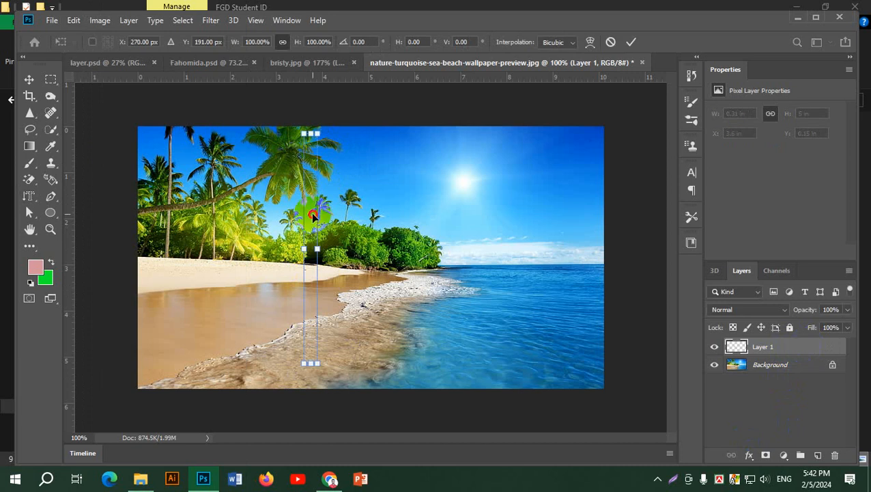
left_click_drag(312, 212, 496, 226)
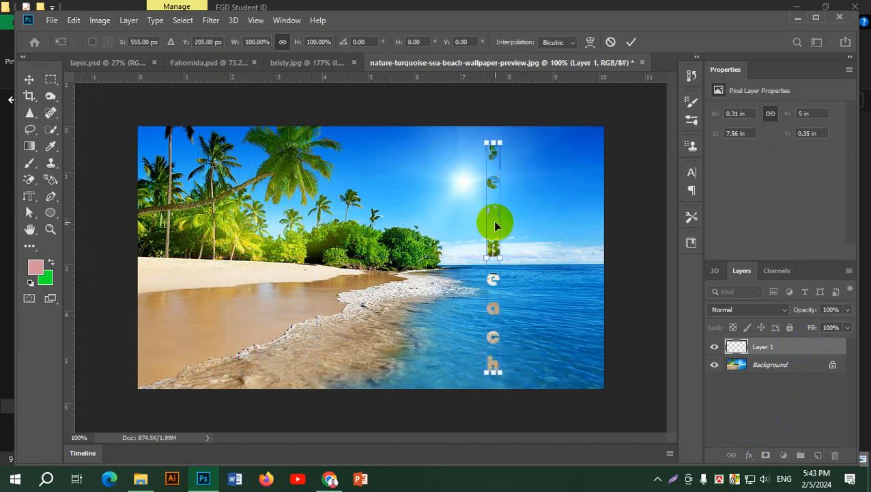
left_click(629, 42)
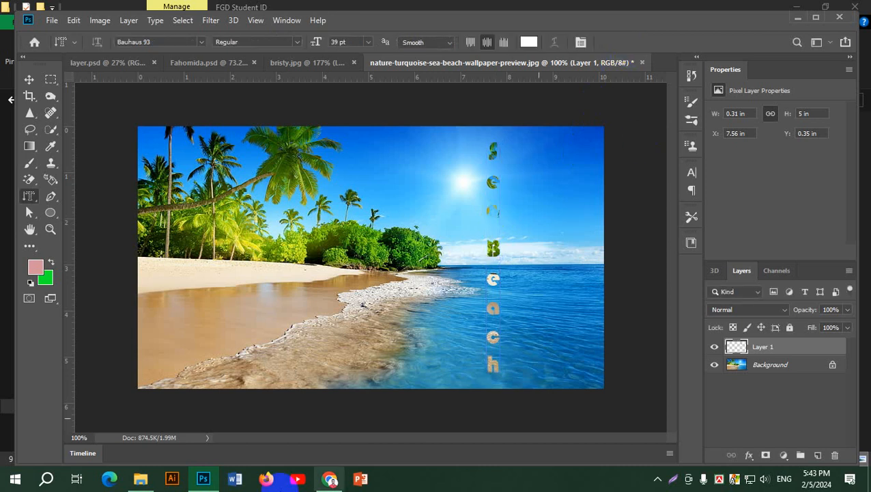